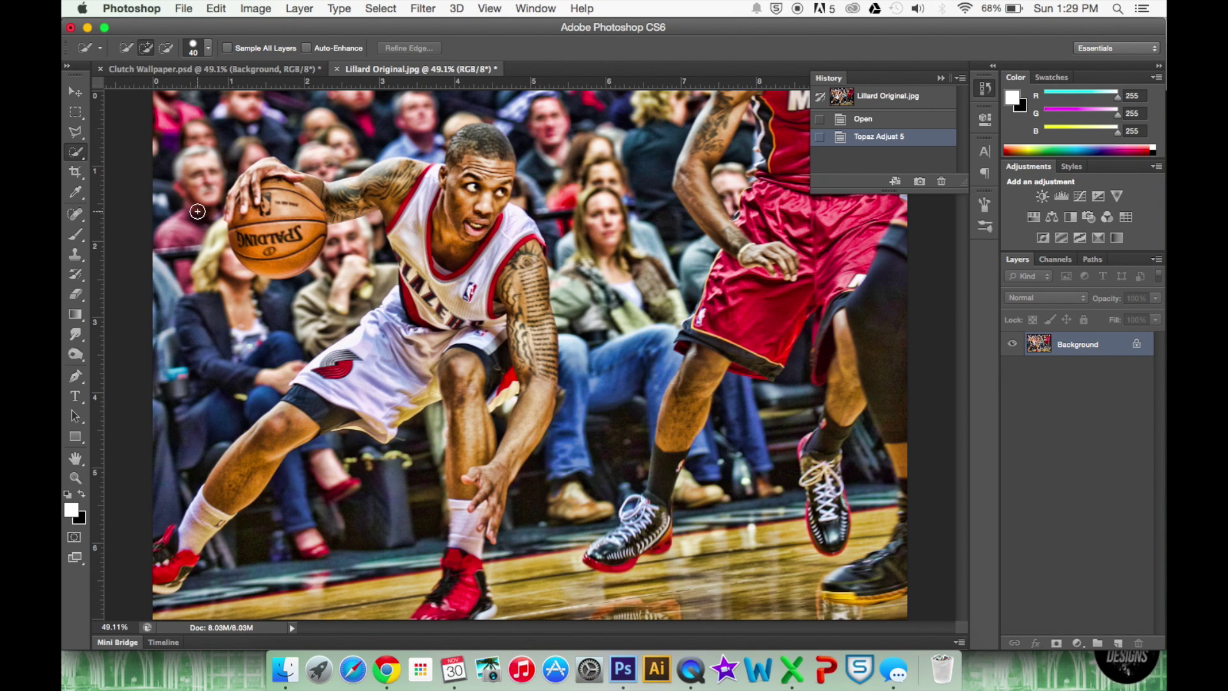
- Zoom in on the player in the white jersey and begin a Quick Selection over the basketball and hand
key("z")
left_click(255, 208)
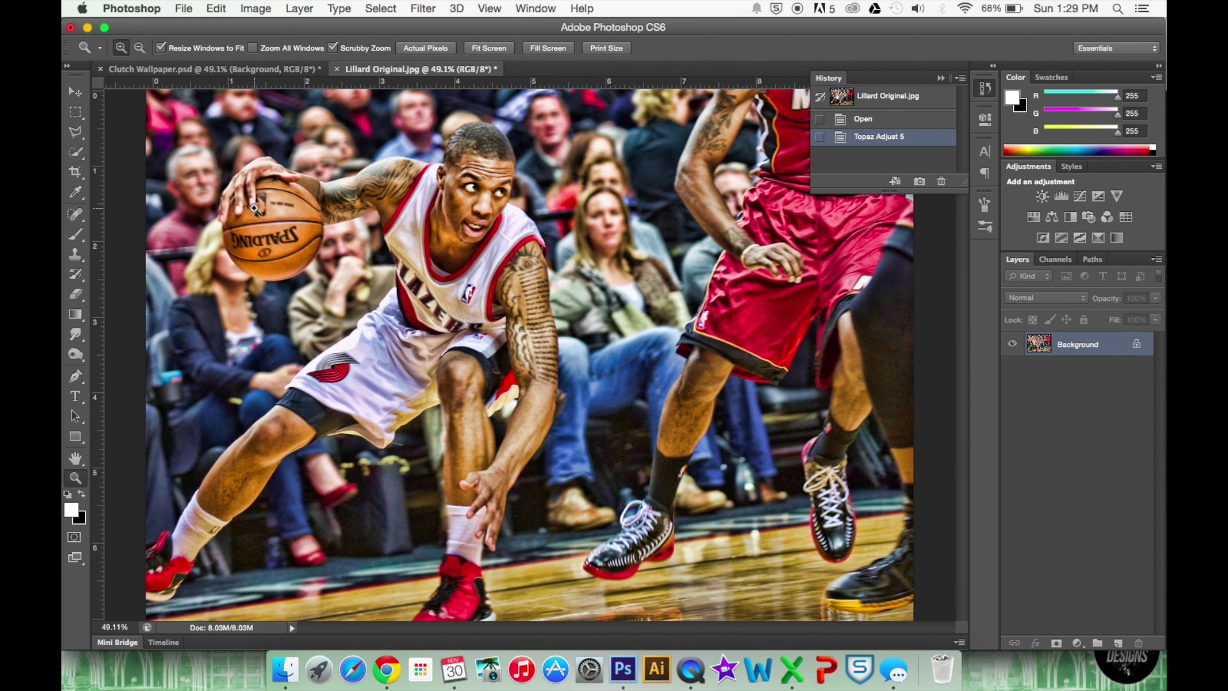
left_click(254, 209)
left_click(76, 152)
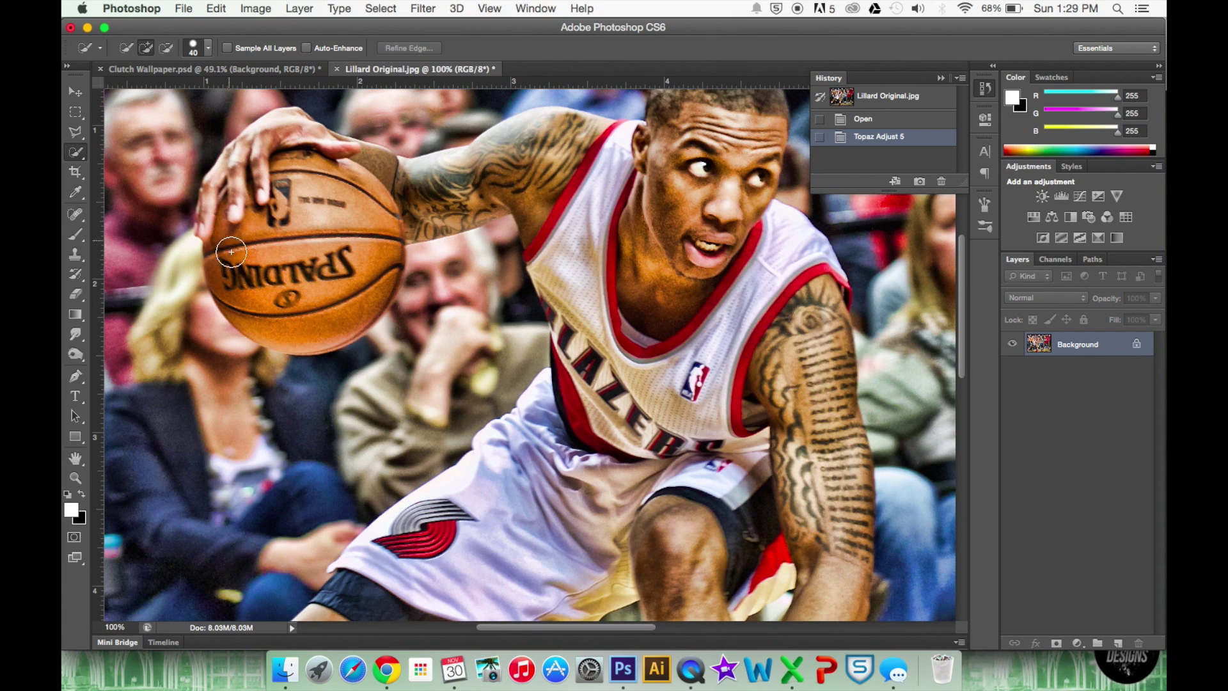
mouse_move(237, 296)
left_mouse_down()
mouse_move(213, 218)
mouse_move(233, 169)
mouse_move(320, 131)
mouse_move(279, 142)
mouse_move(339, 150)
mouse_move(320, 137)
mouse_move(331, 152)
left_mouse_up()
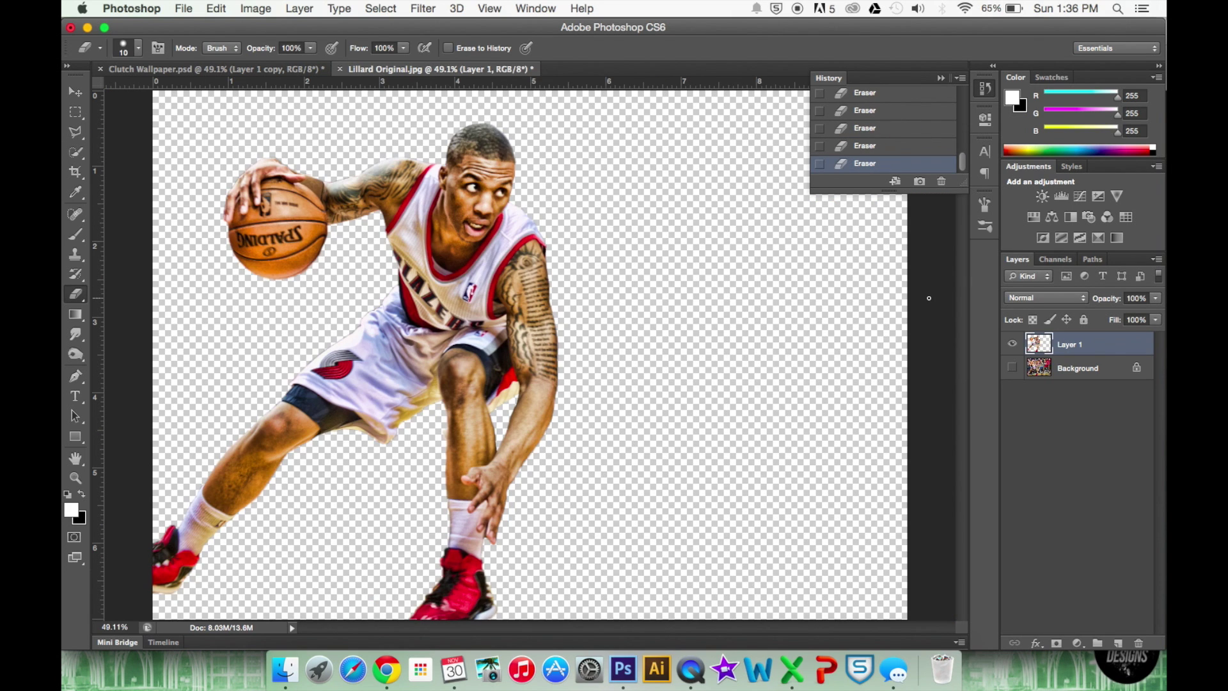
- Show the Background layer and add a Black & White adjustment above it using the Maximum Black preset
left_click(1012, 367)
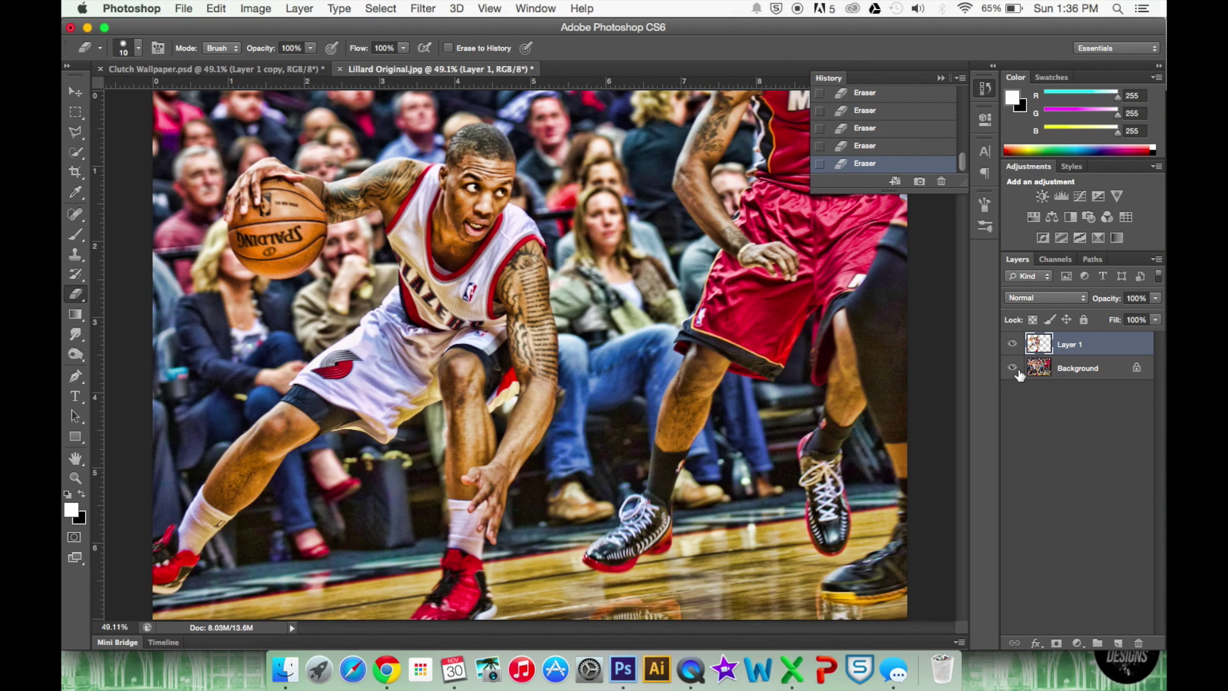
left_click(1079, 374)
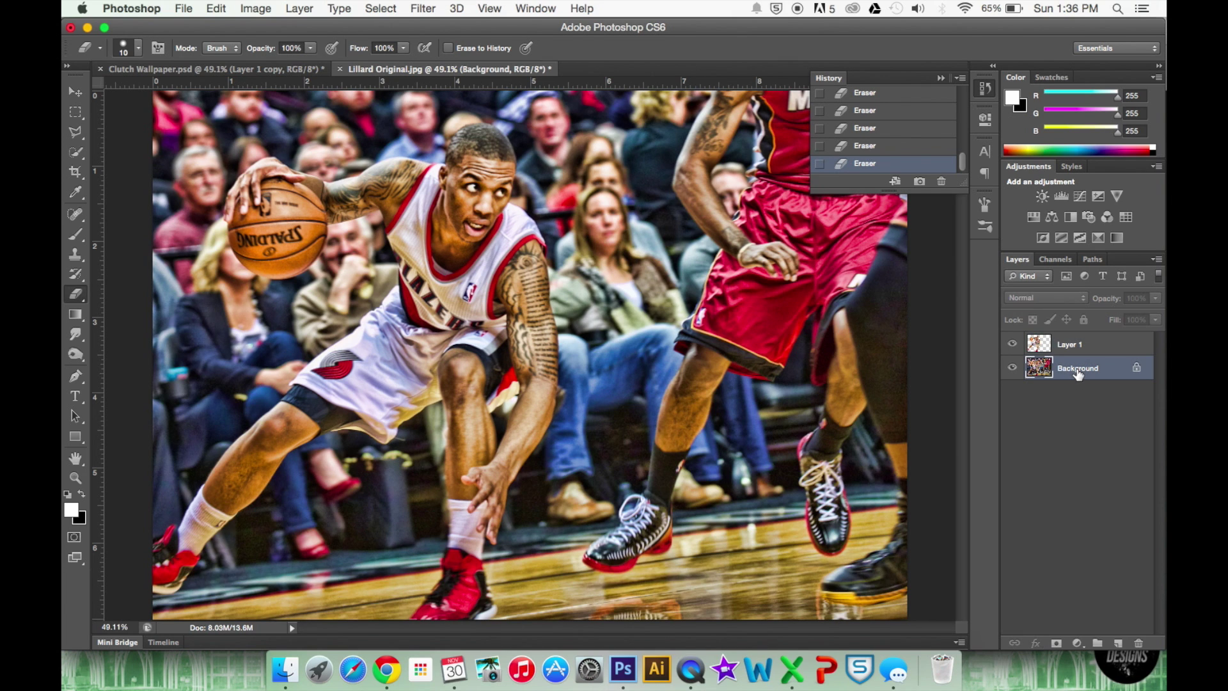
left_click(1034, 218)
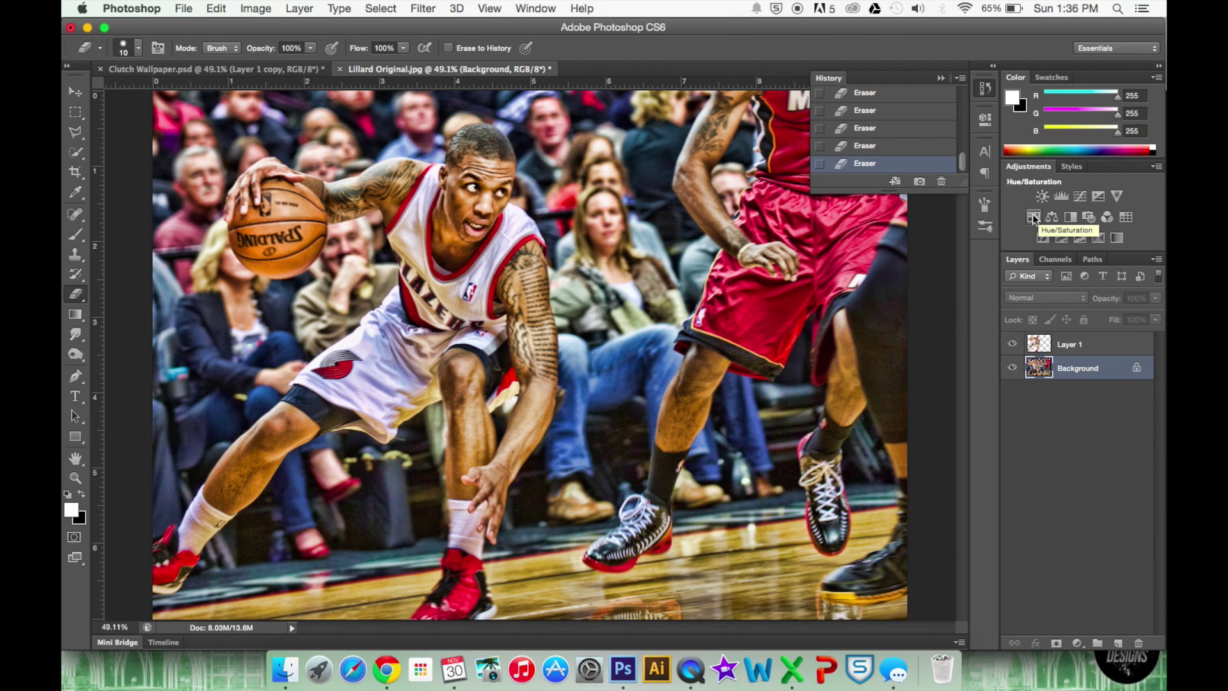
left_click(1070, 217)
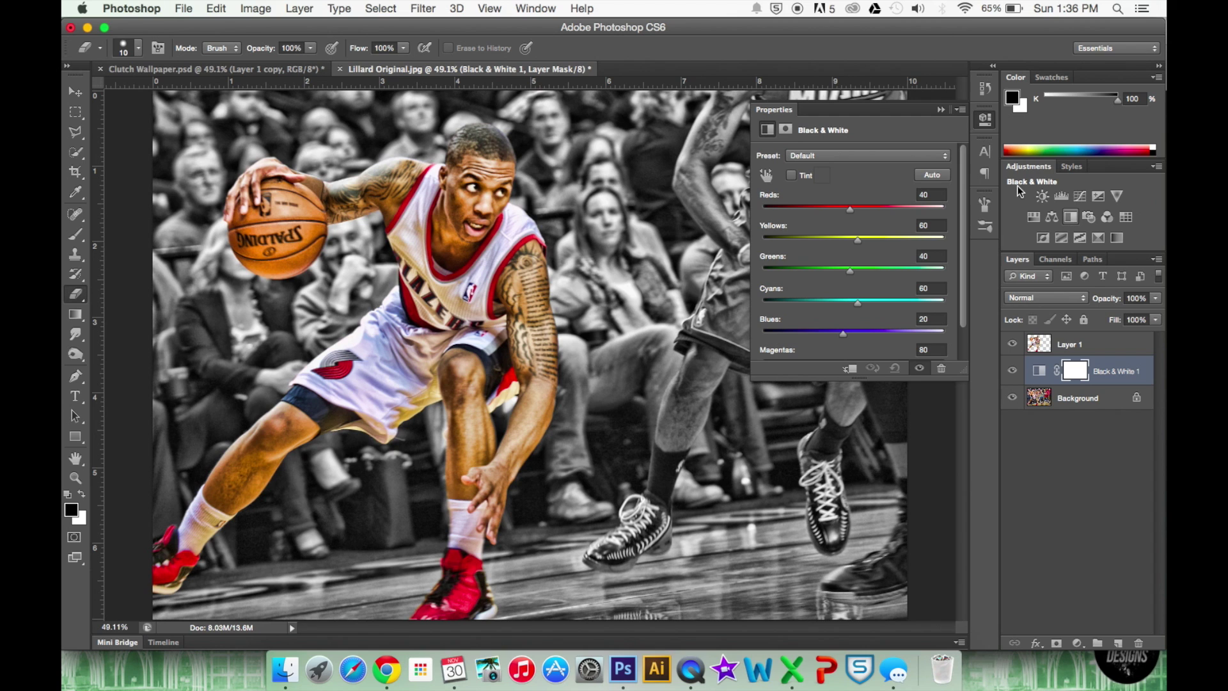
left_click(859, 154)
left_click(851, 255)
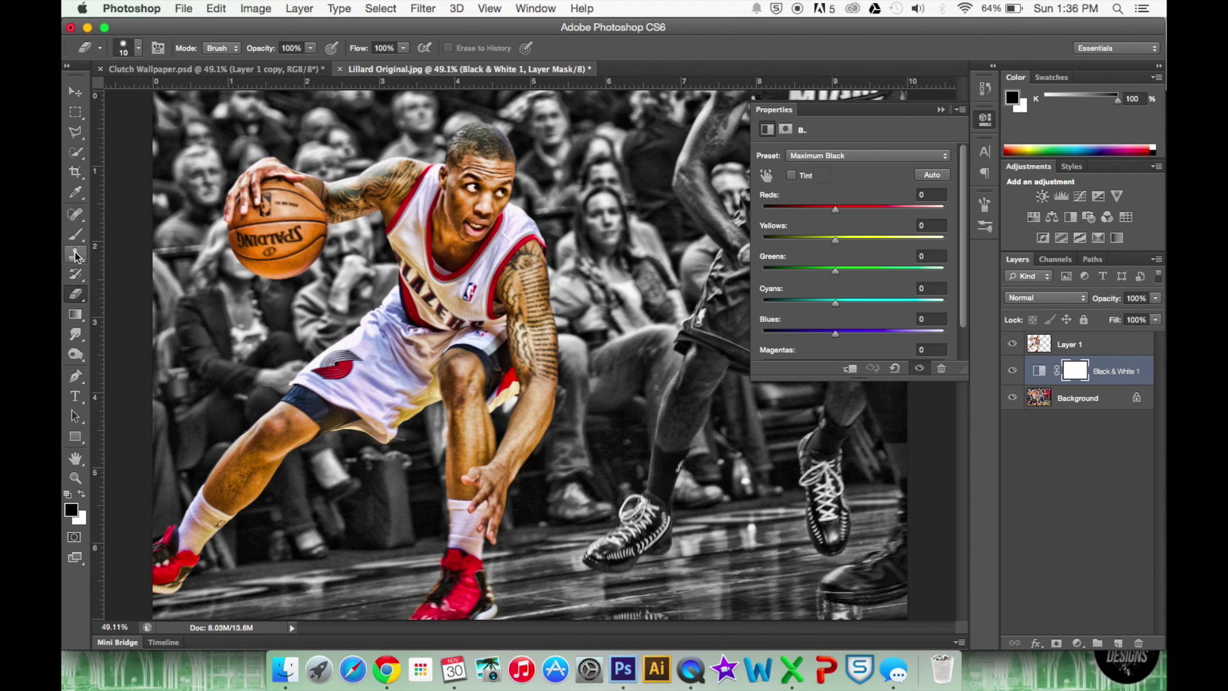
- Draw a black-to-transparent gradient on a new layer below the cutout, from the image's lower right corner toward the centre
left_click(73, 318)
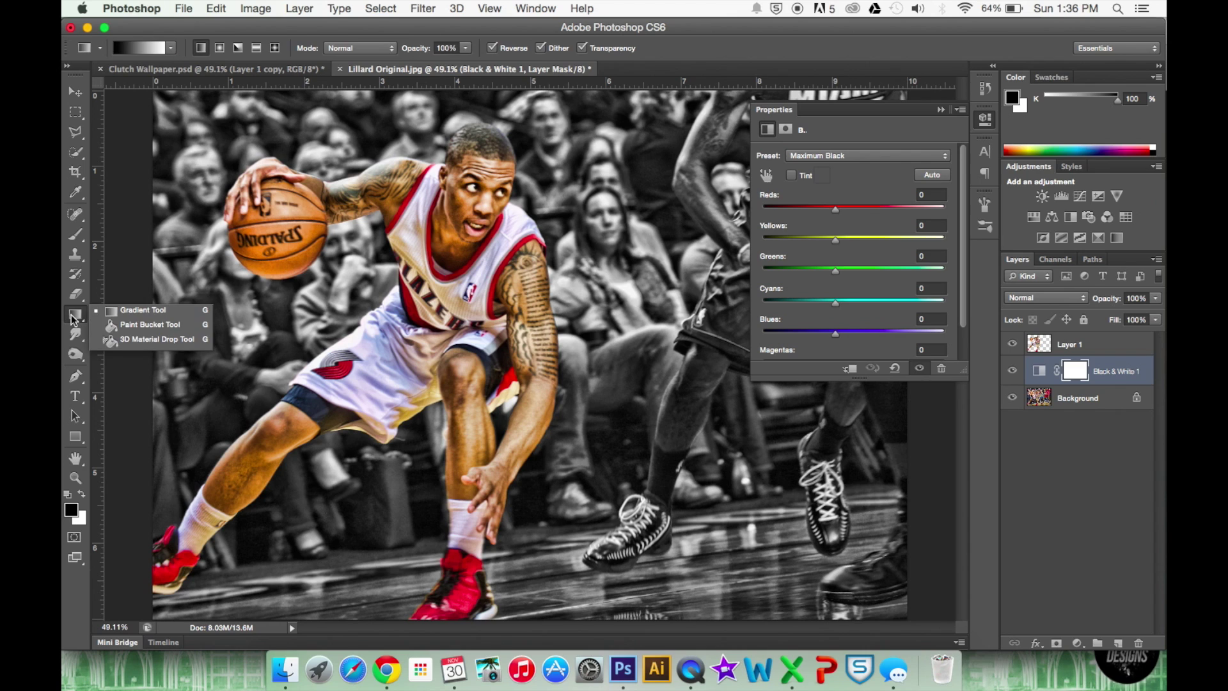
left_click(171, 48)
left_click(115, 82)
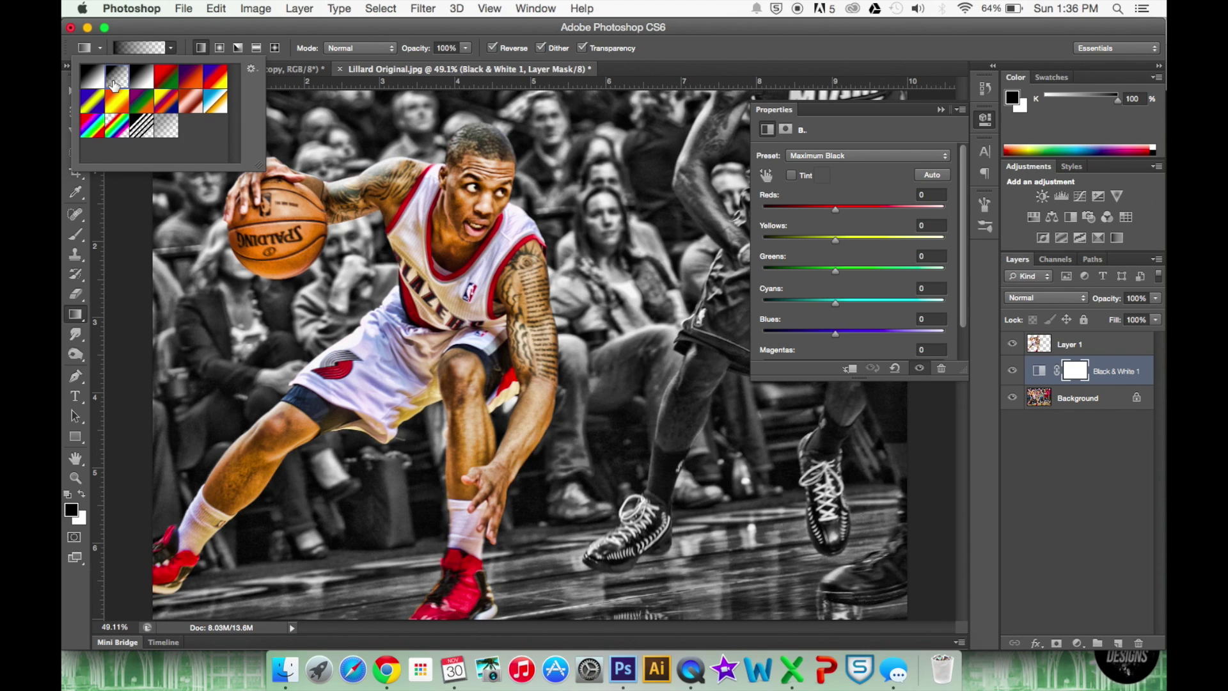
left_click(189, 37)
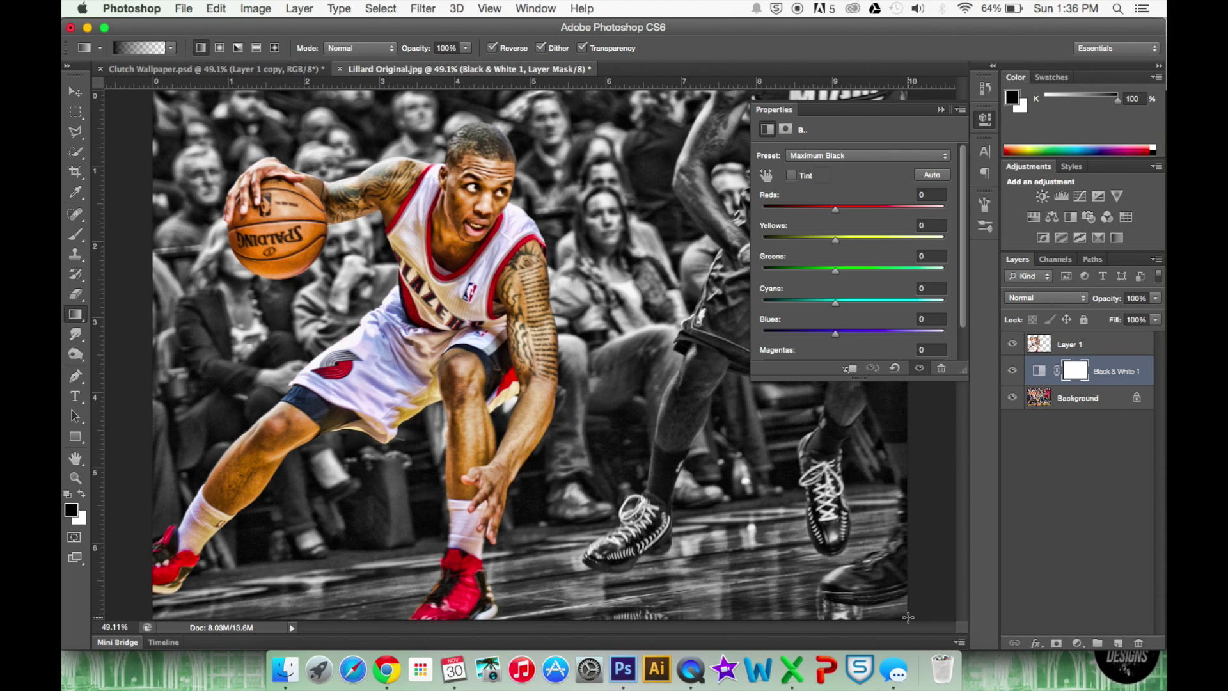
key("super+shift+alt+n")
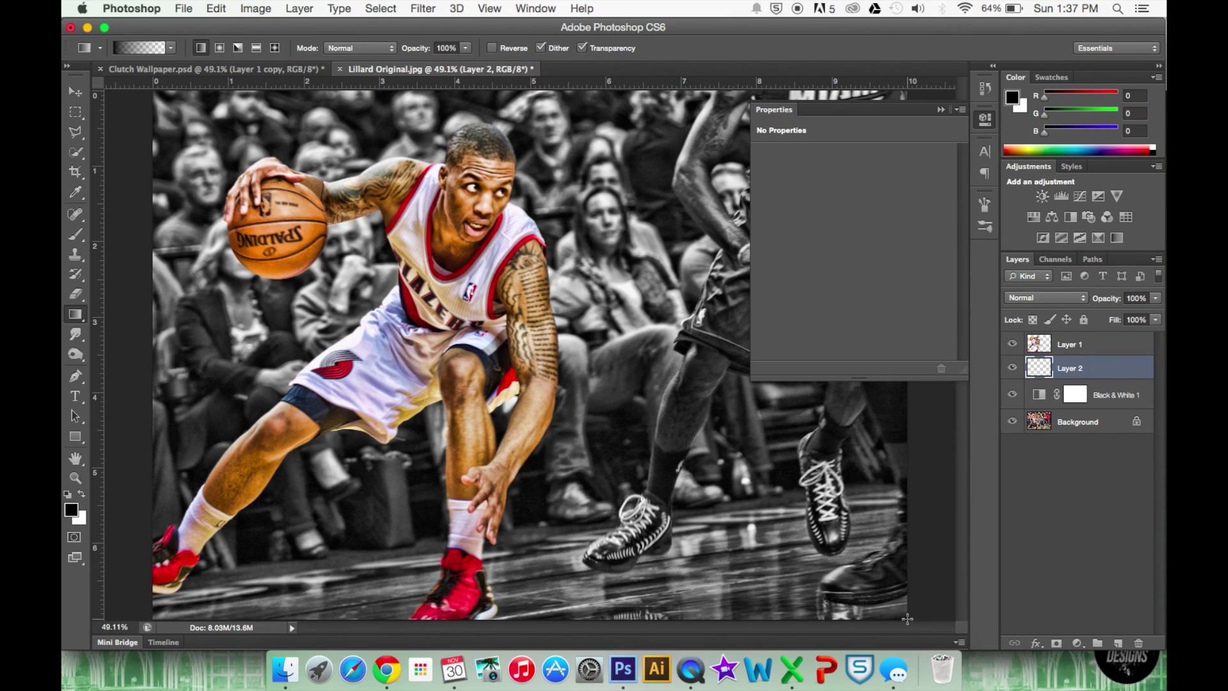
left_click_drag(906, 619, 501, 338)
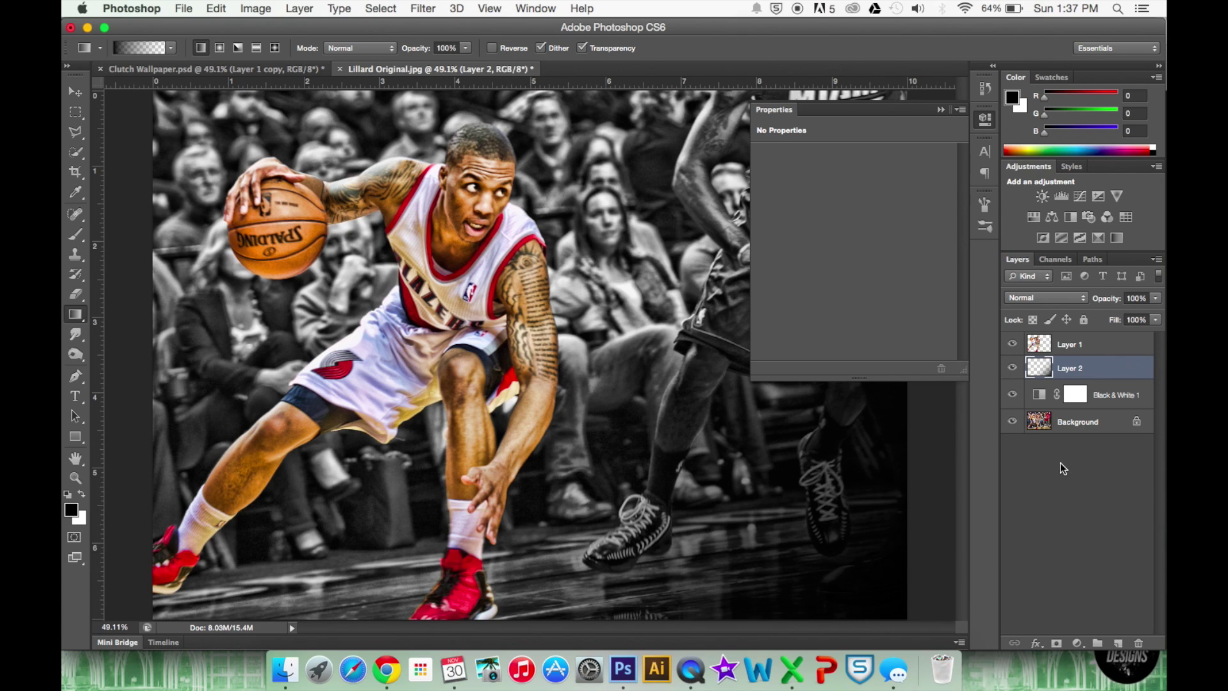
- Duplicate the gradient layer and transform the copy so it darkens the image's opposite, upper left corner
key("super+j")
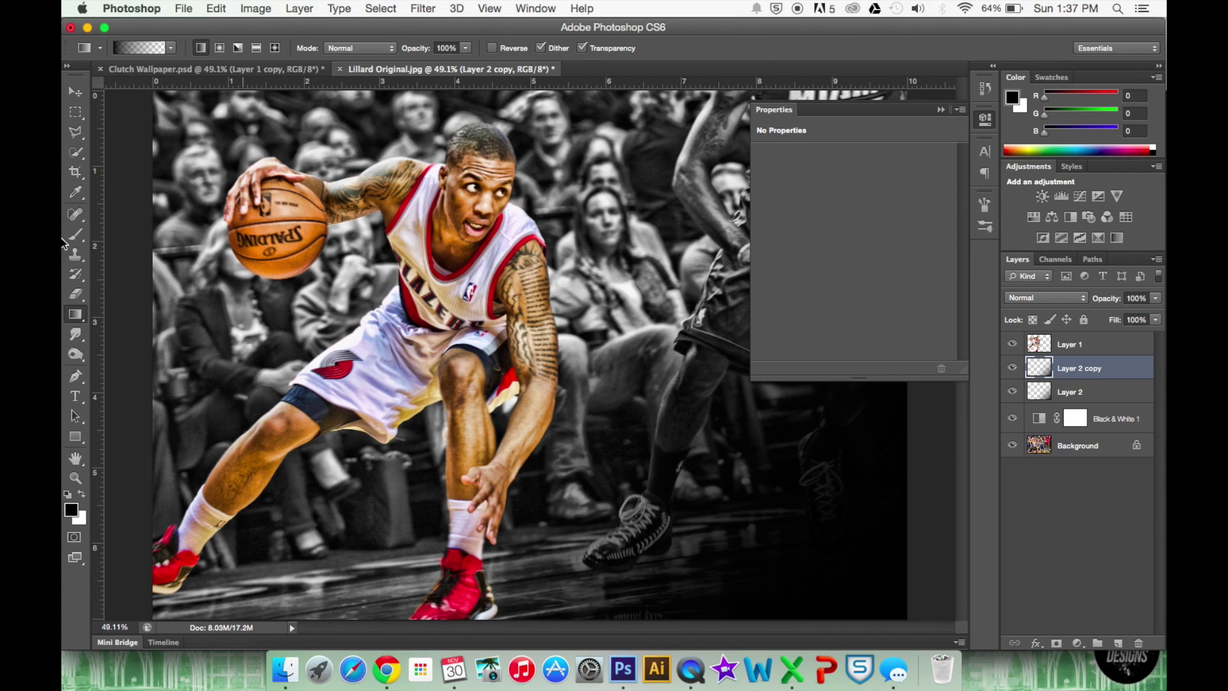
left_click(75, 91)
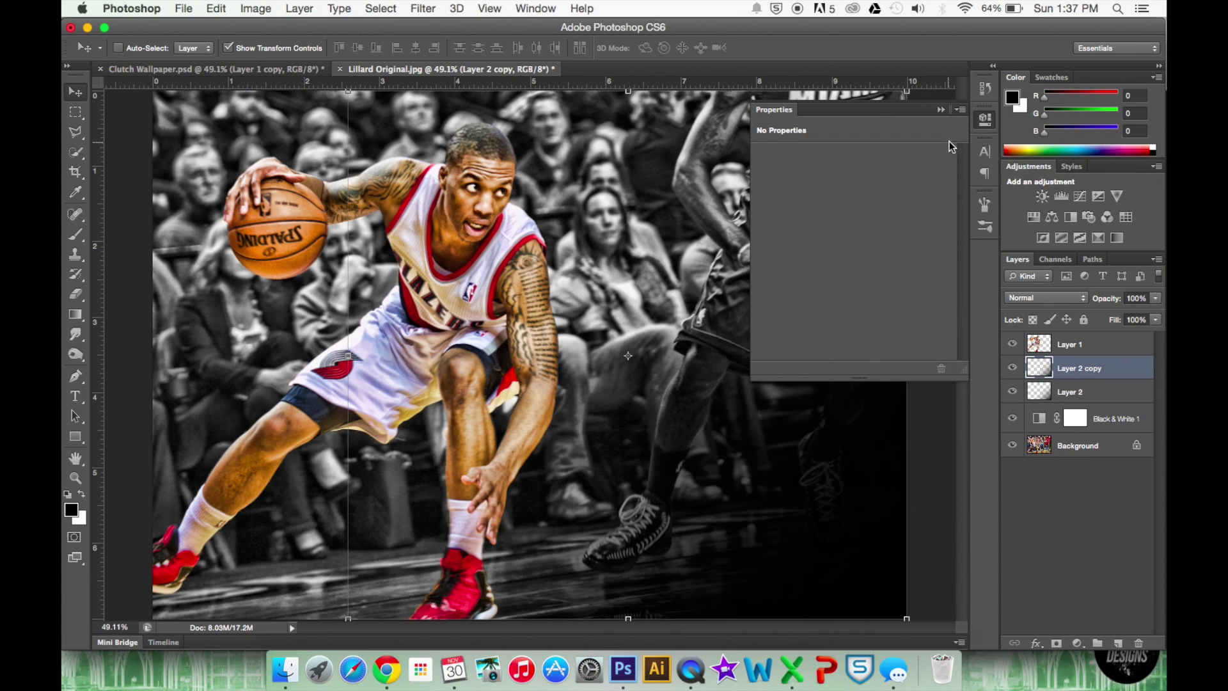
left_click(985, 117)
left_click_drag(914, 84, 341, 628)
left_click_drag(536, 130, 341, 129)
key("Return")
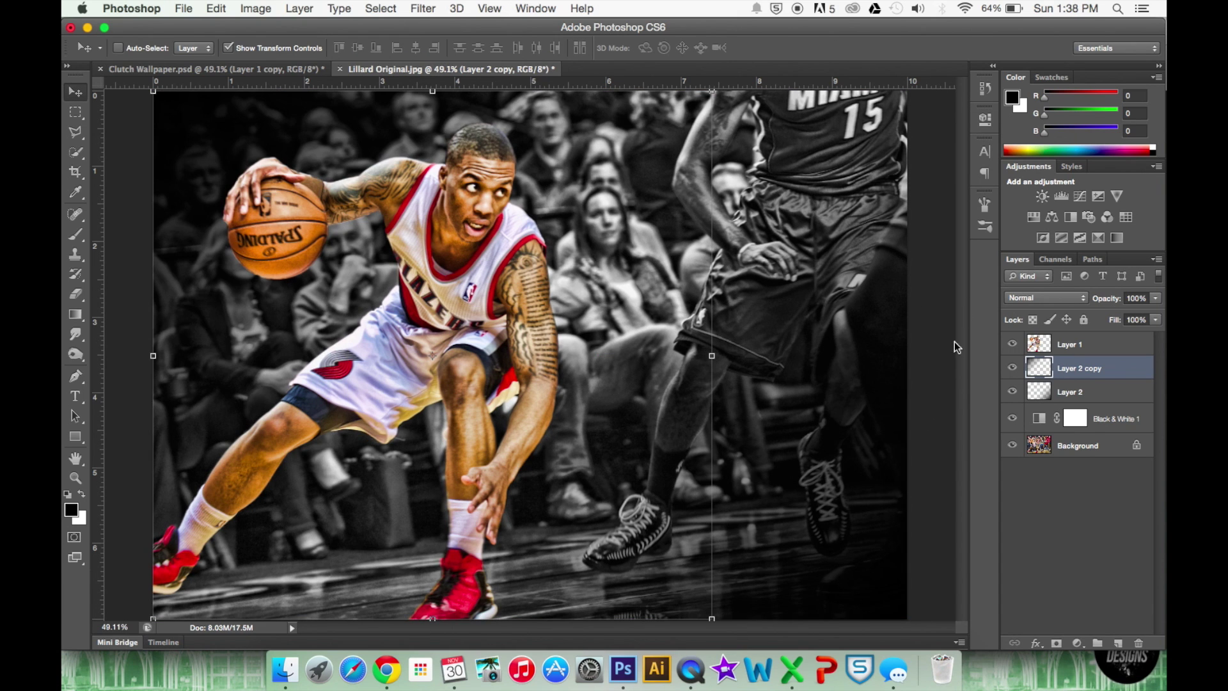
- Set the fill of Layer 2 copy to 80%, adjust its opacity, and set the fill of Layer 2 to 74%
left_click(1152, 321)
left_click(1142, 335)
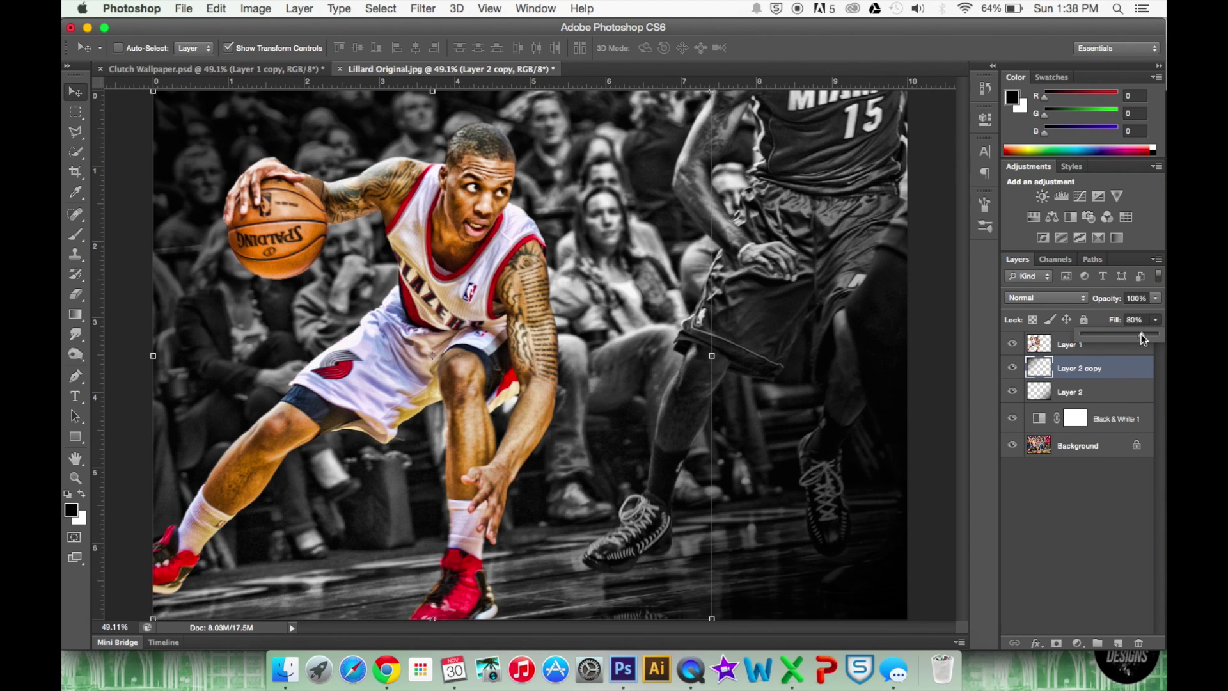
left_click(1155, 298)
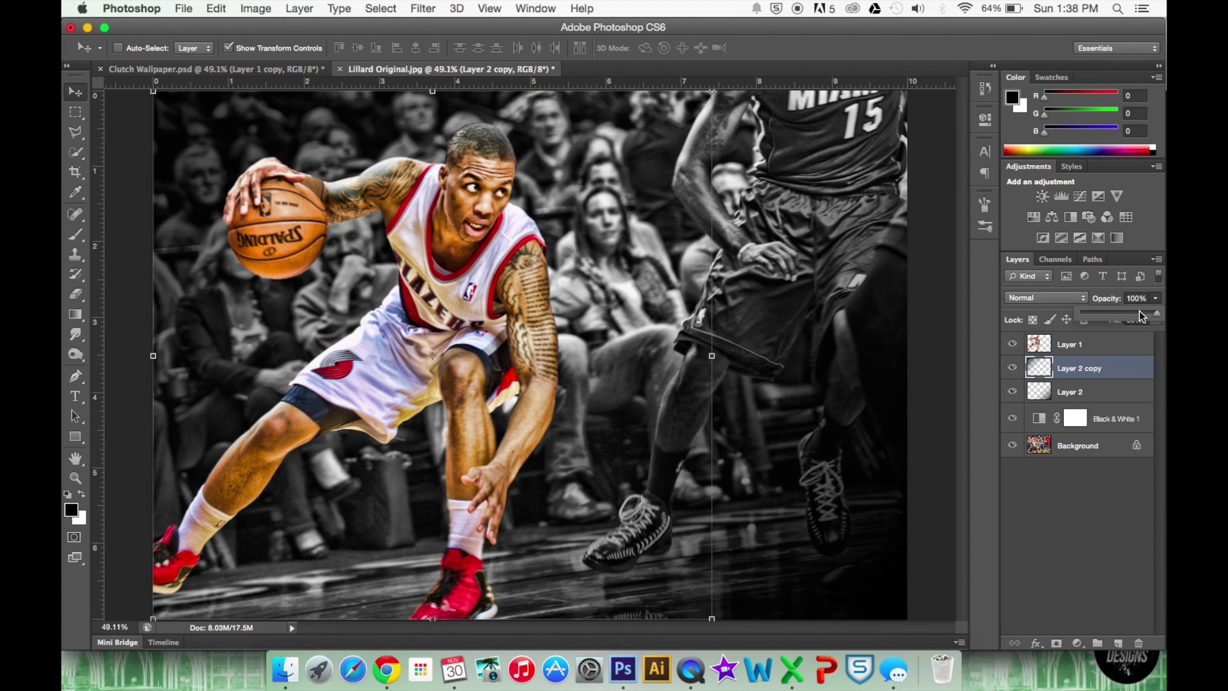
left_click(1140, 311)
left_click(1129, 391)
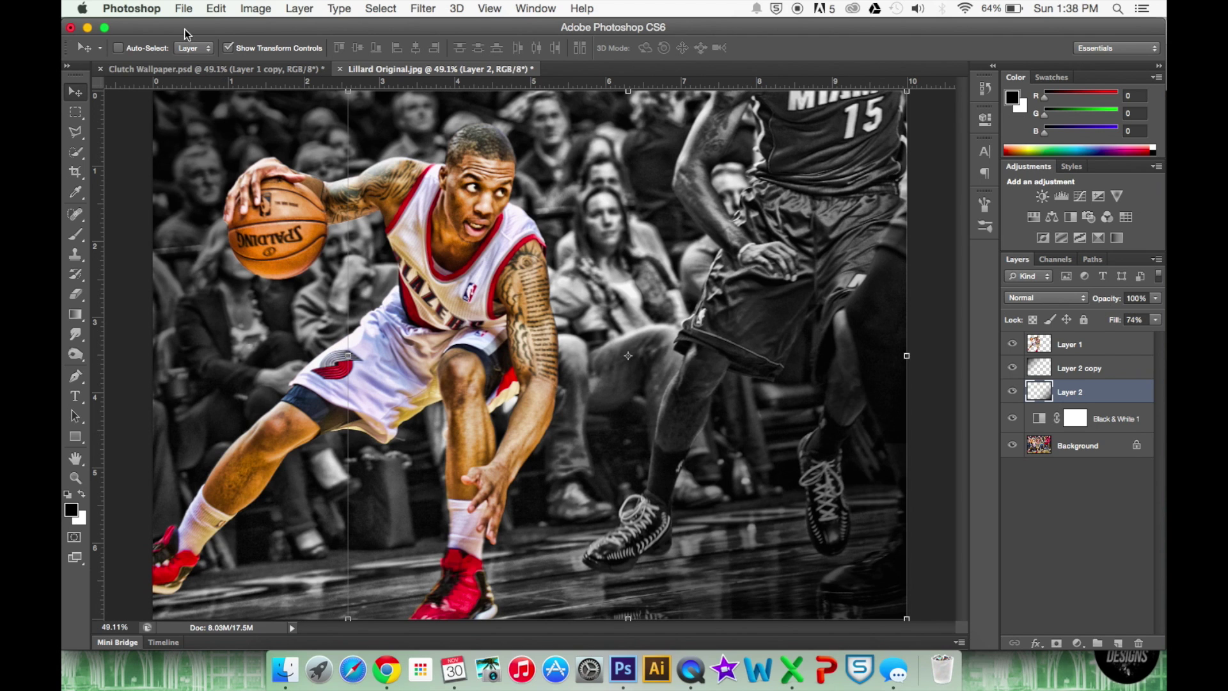
- Search for "dust particles" and place Dust Particles.jpg into the document above Layer 2
left_click(184, 8)
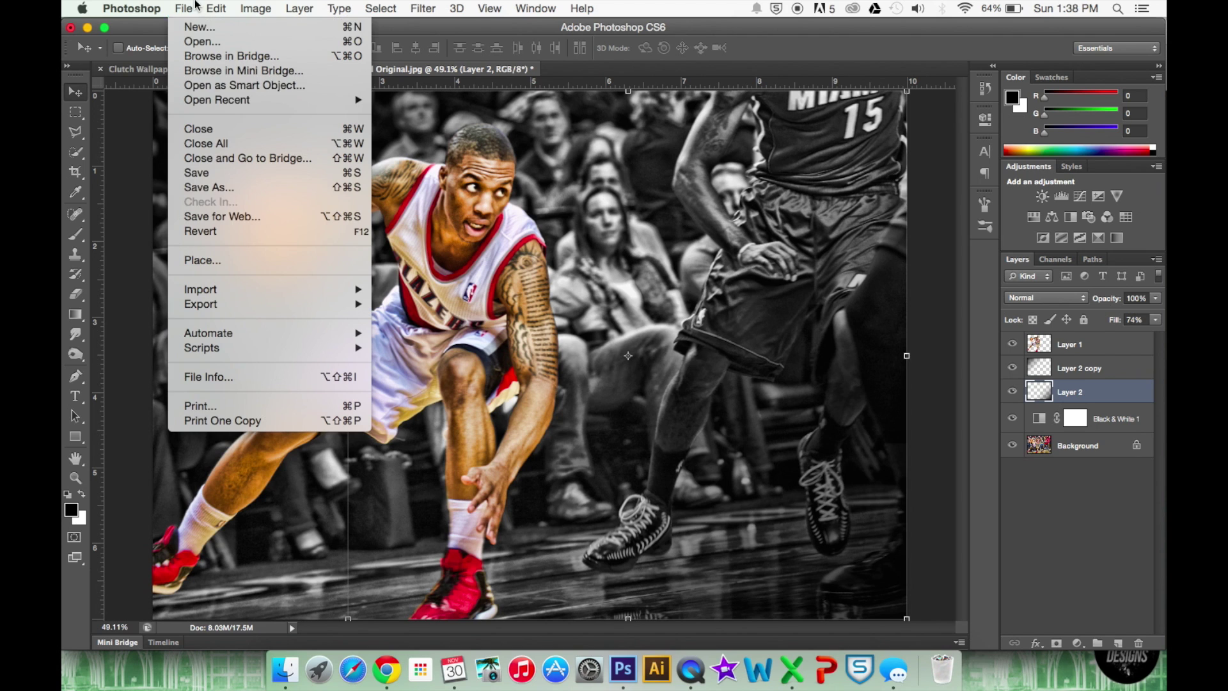
left_click(218, 260)
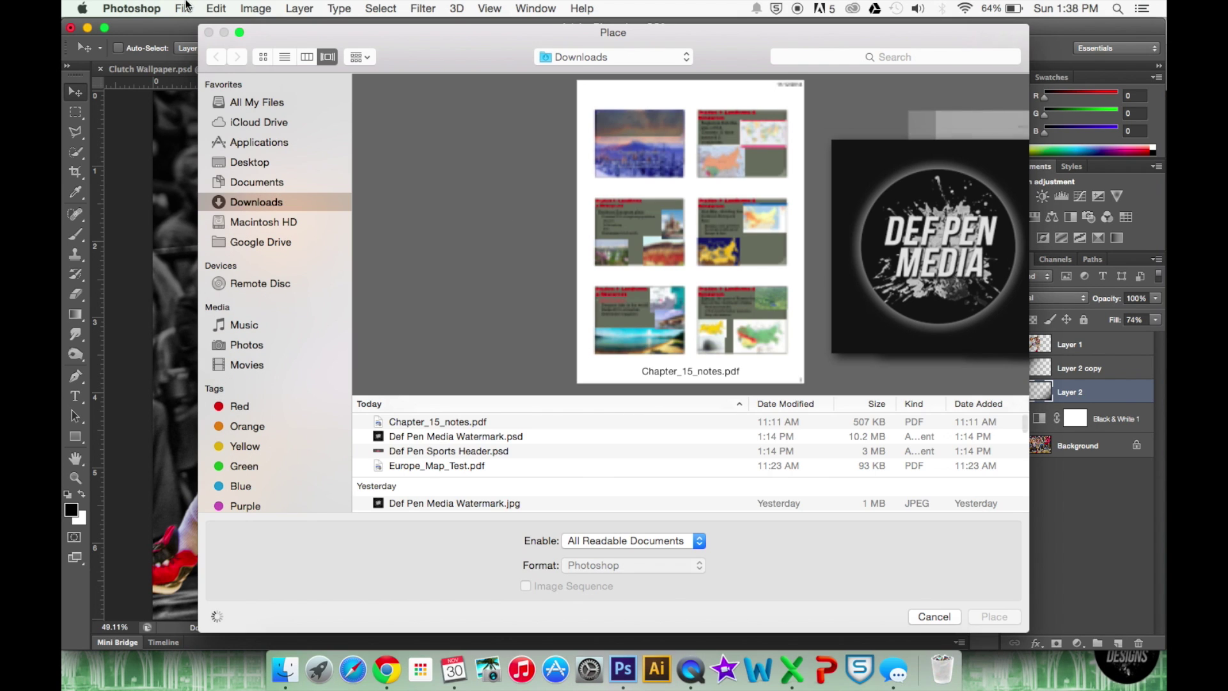
left_click(883, 56)
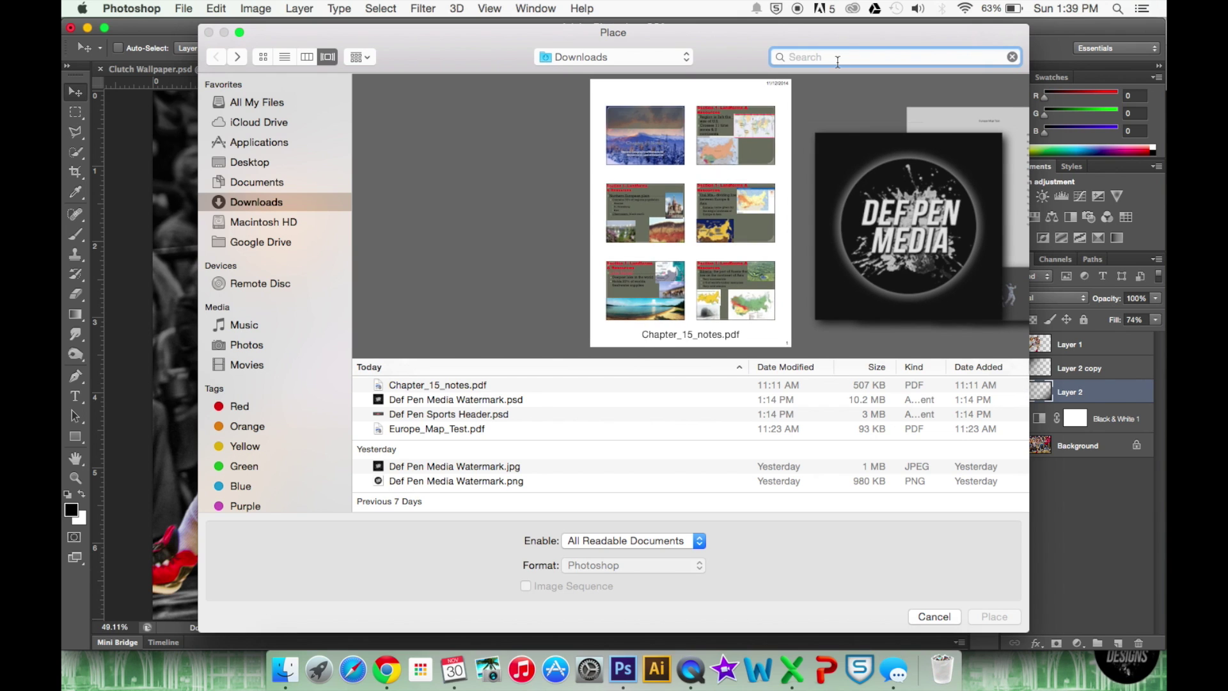
type("dust particles")
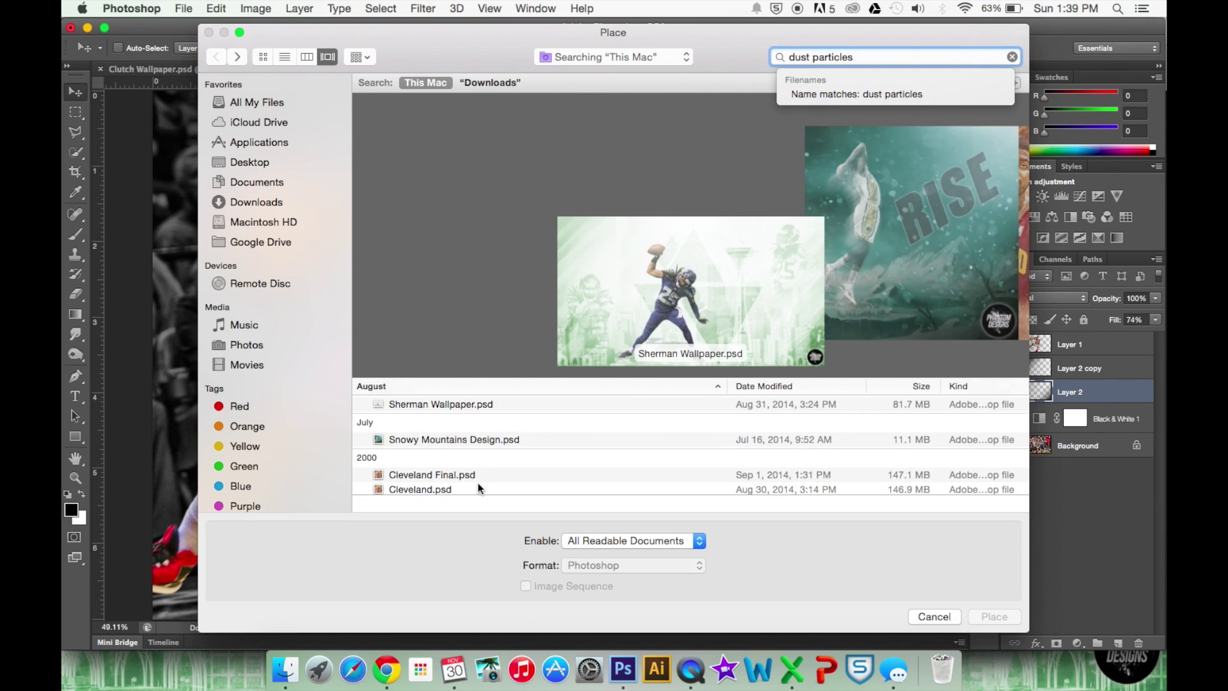
left_click(758, 458)
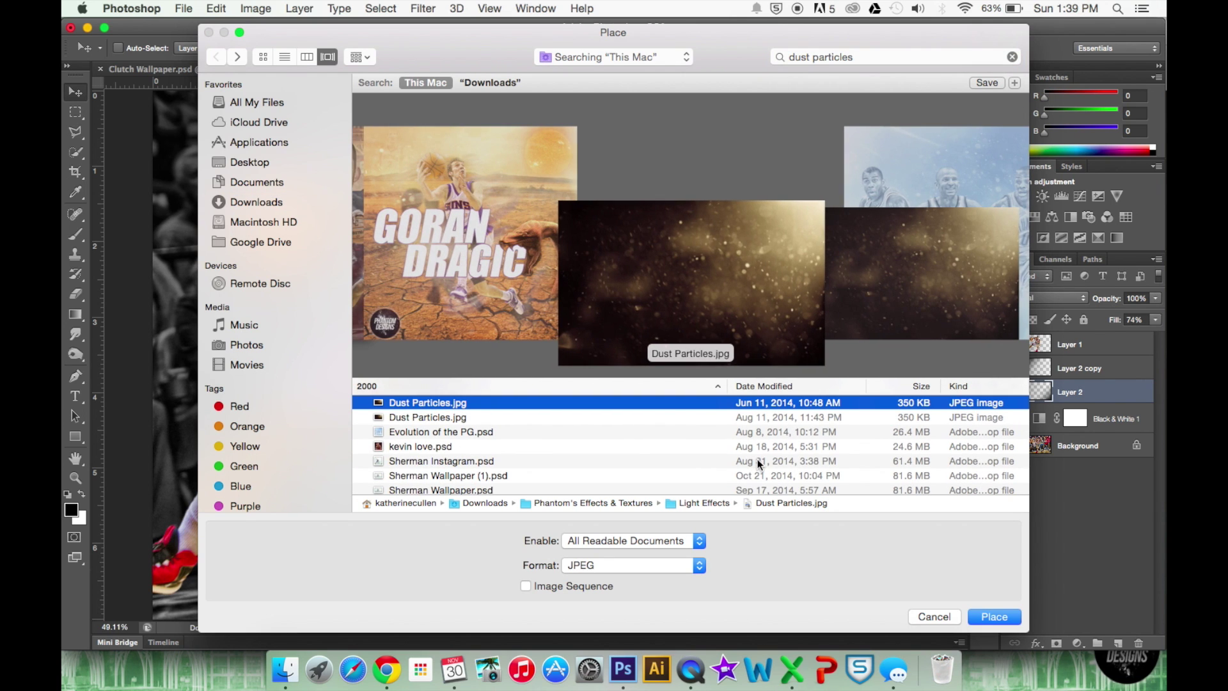
left_click(995, 617)
- Align the placed dust image with the canvas's upper edge and set its blend mode to Screen
left_click_drag(796, 336, 797, 310)
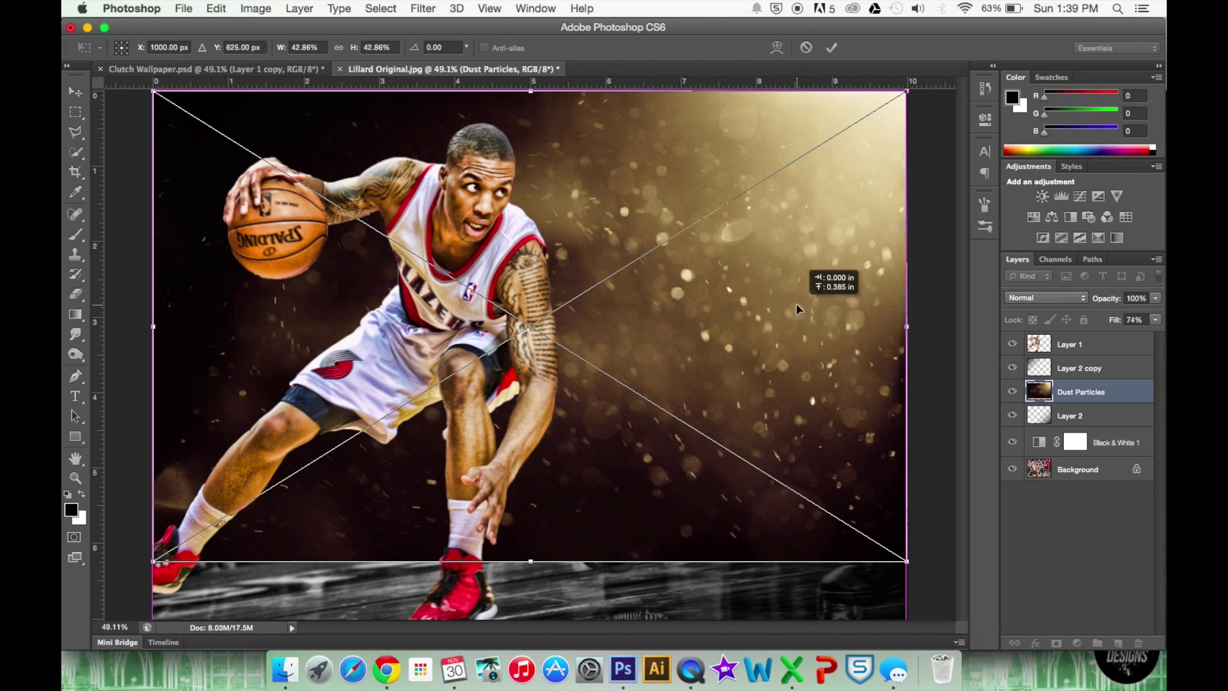
left_click(829, 50)
left_click(1024, 298)
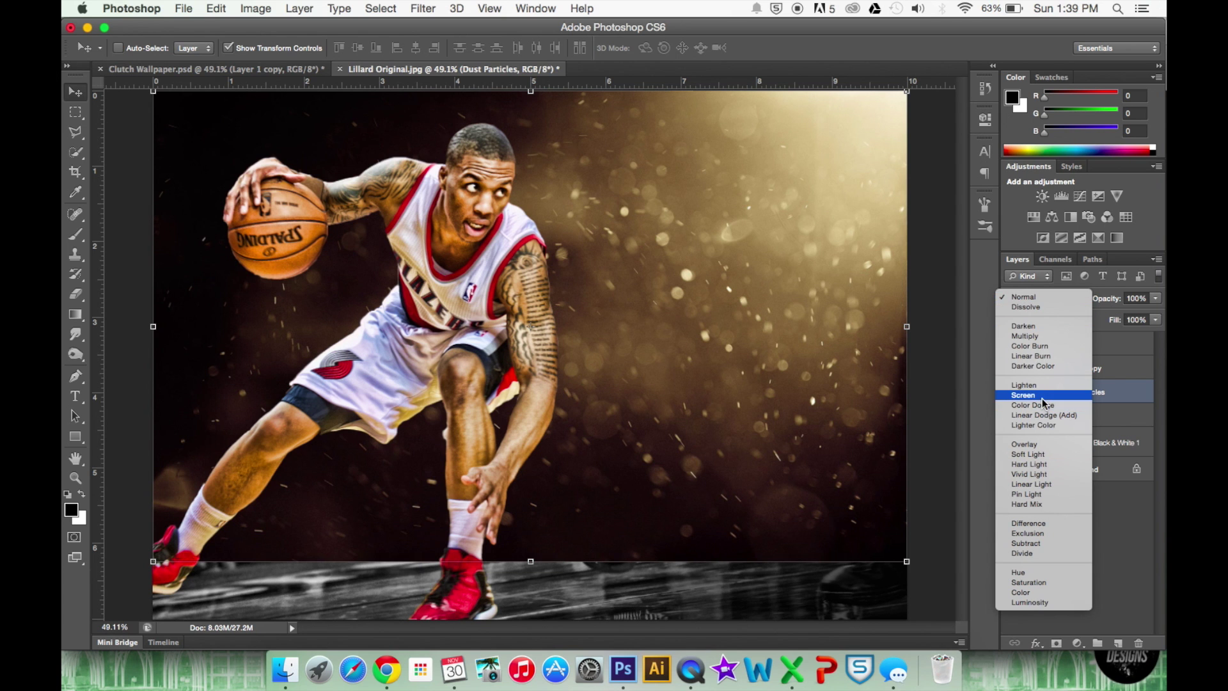
left_click(1023, 395)
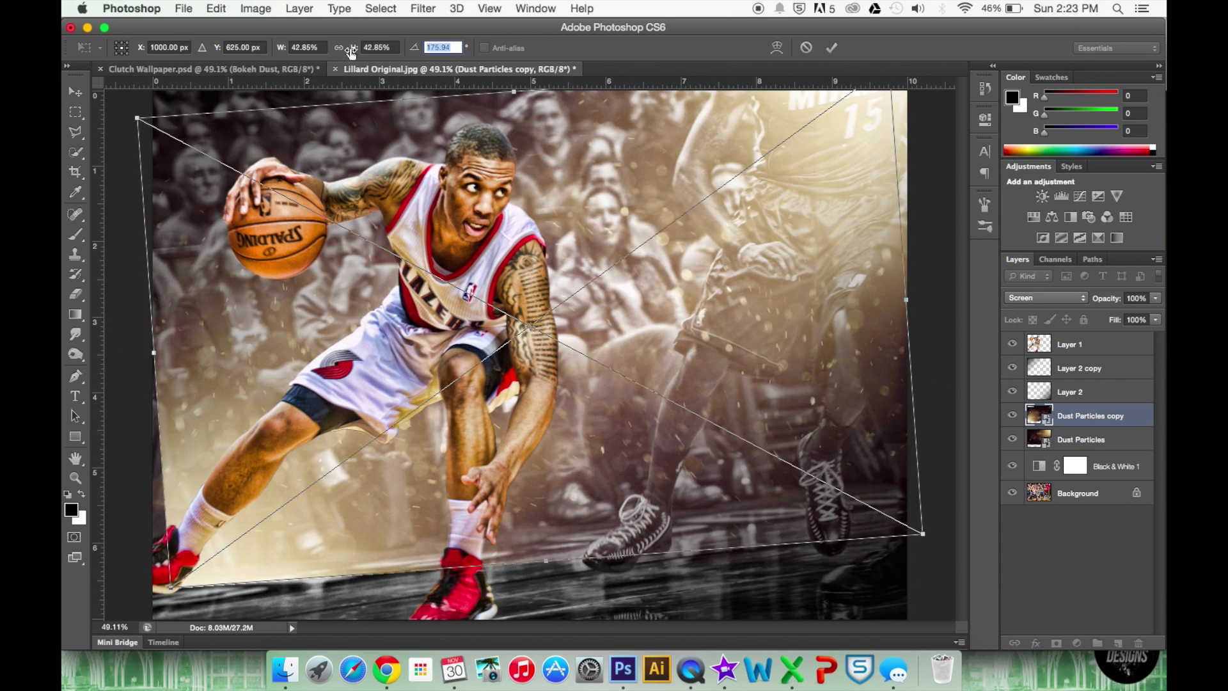
- Apply the Dust Particles copy's rotation and add a Hue/Saturation adjustment above it with hue -34, saturation +50 and lightness -9
left_click(831, 48)
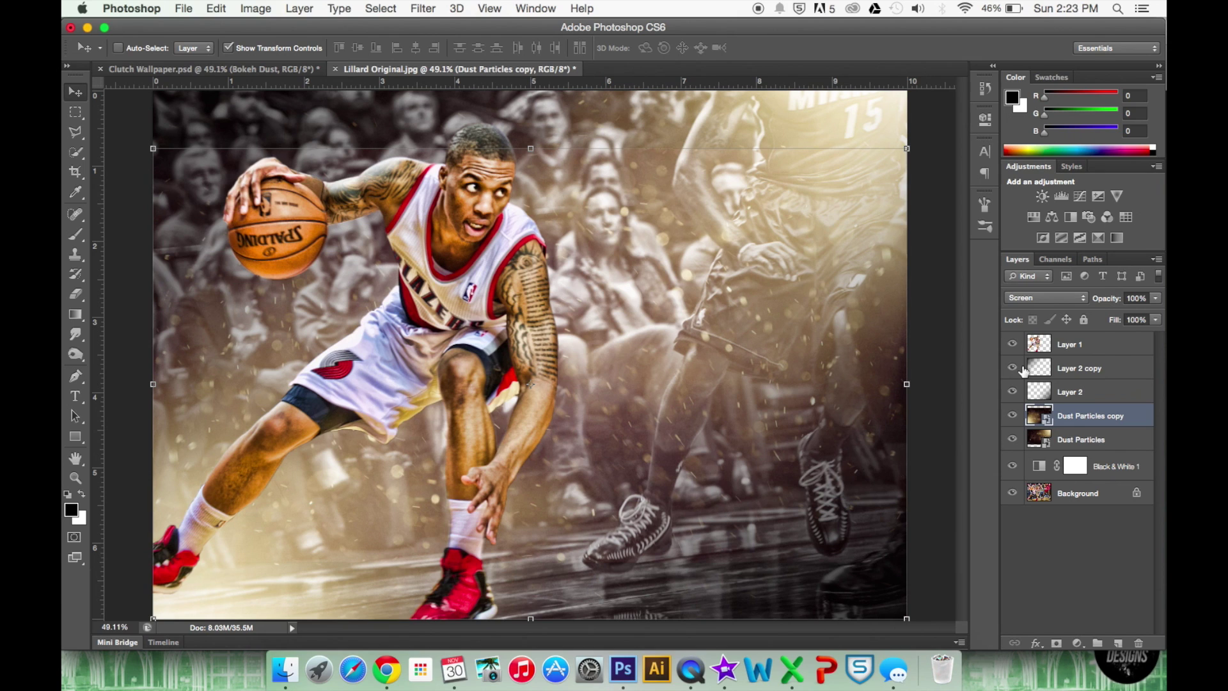
left_click(1032, 218)
left_click_drag(854, 213, 808, 206)
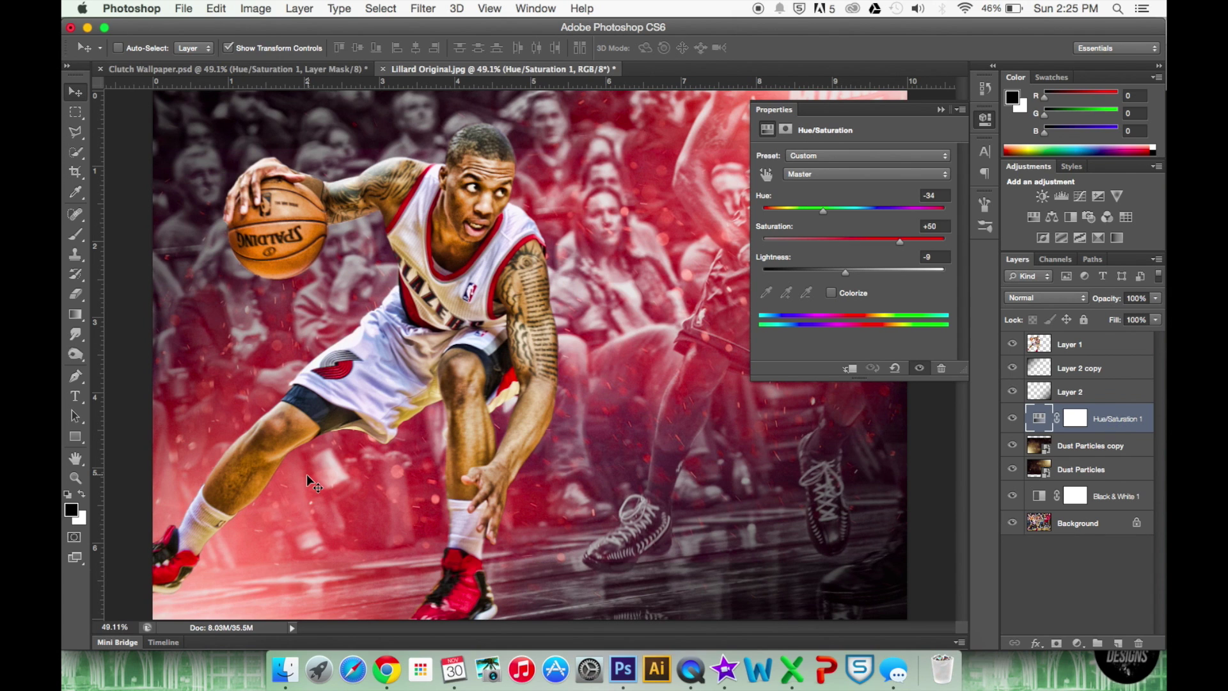
- Set the Dust Particles copy layer's opacity to 76% and reduce its fill
left_click(1099, 453)
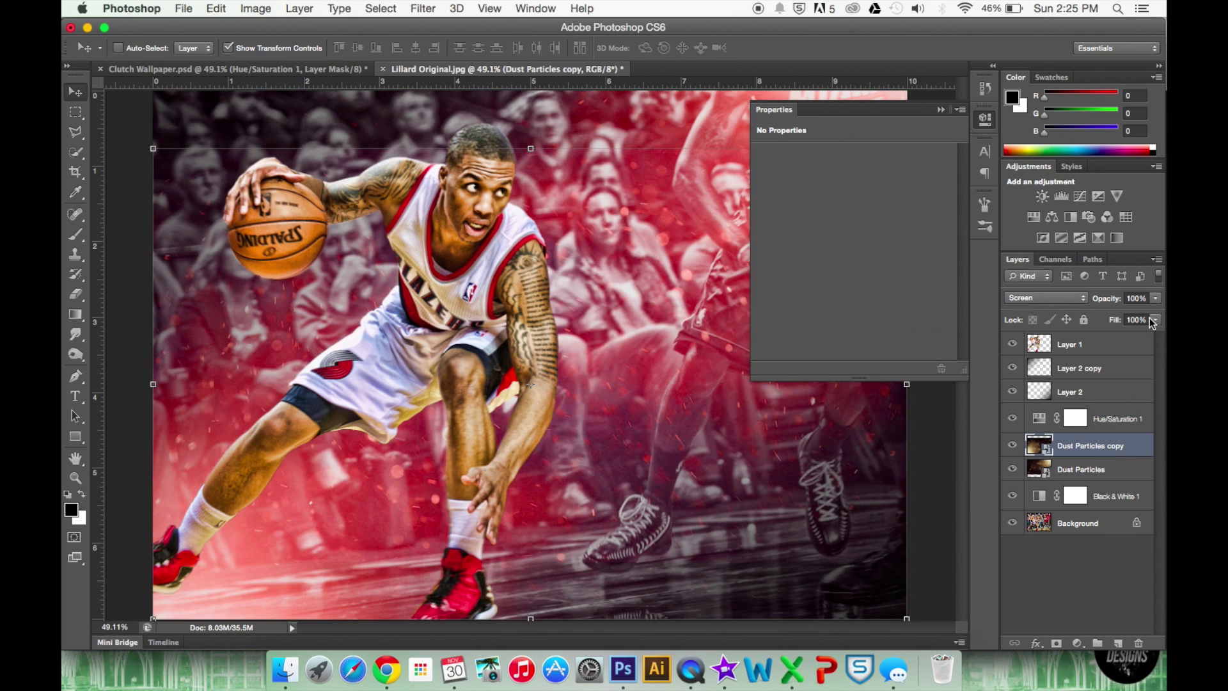
left_click(1159, 304)
left_click_drag(1150, 313, 1137, 313)
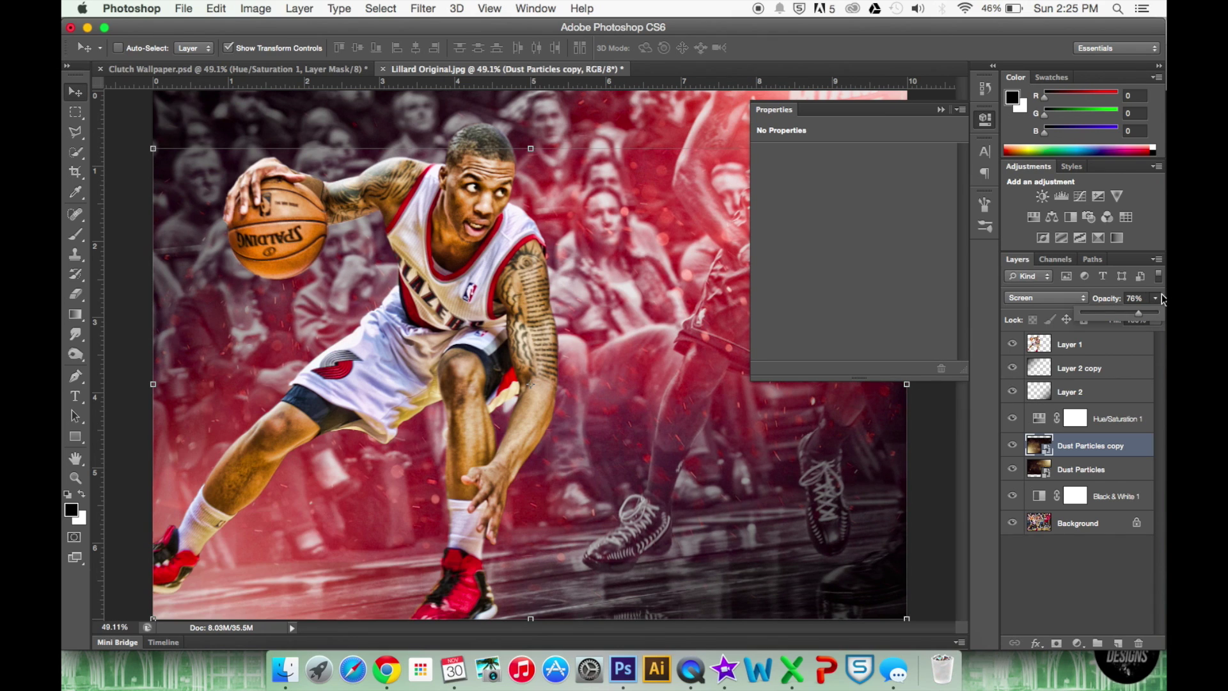
left_click(1155, 320)
left_click(1156, 319)
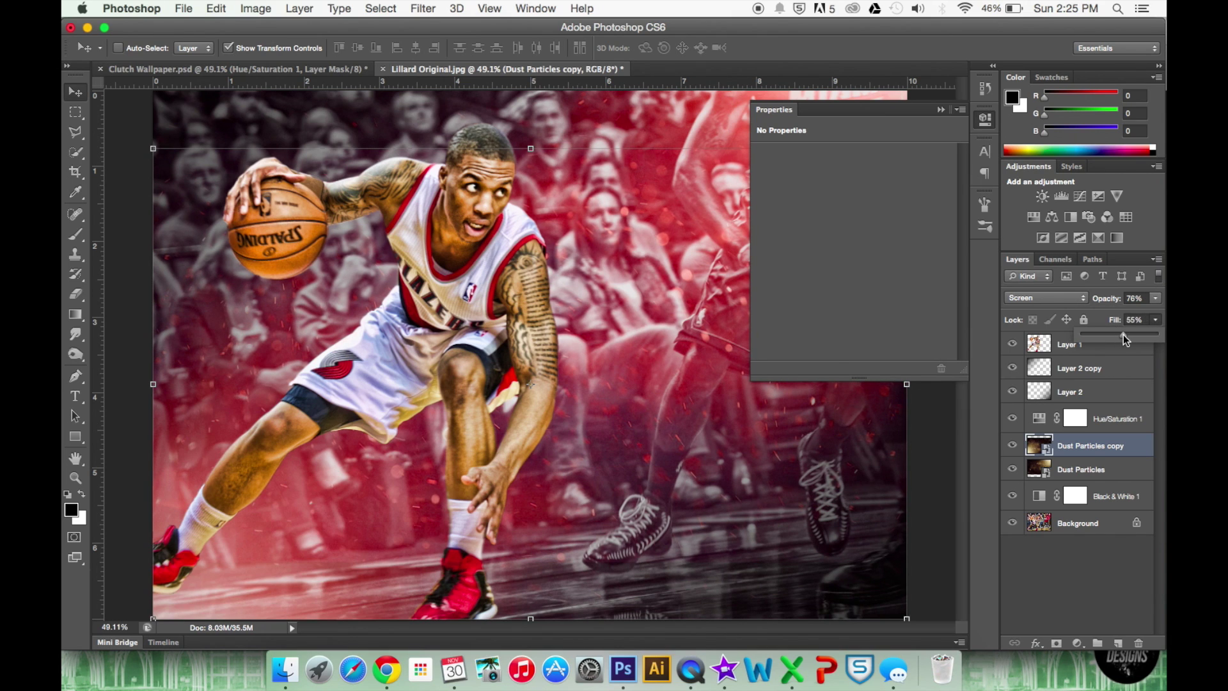
left_click_drag(1123, 335, 1135, 336)
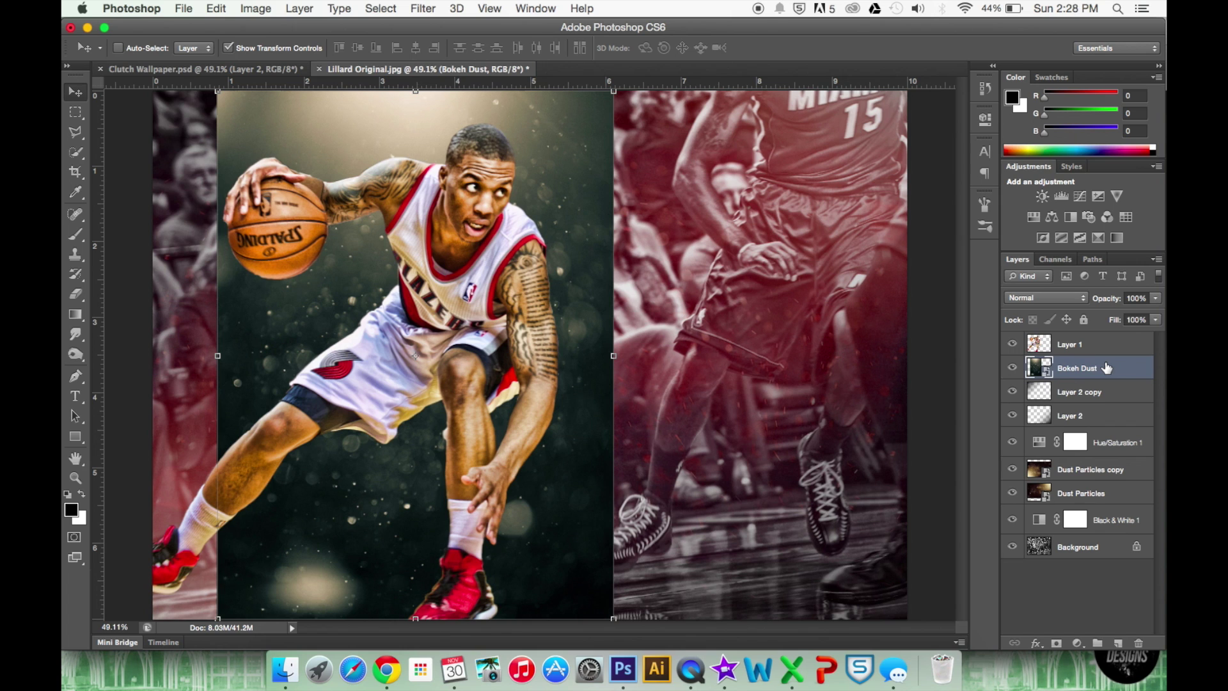
- Rasterize the Bokeh Dust layer
right_click(1106, 368)
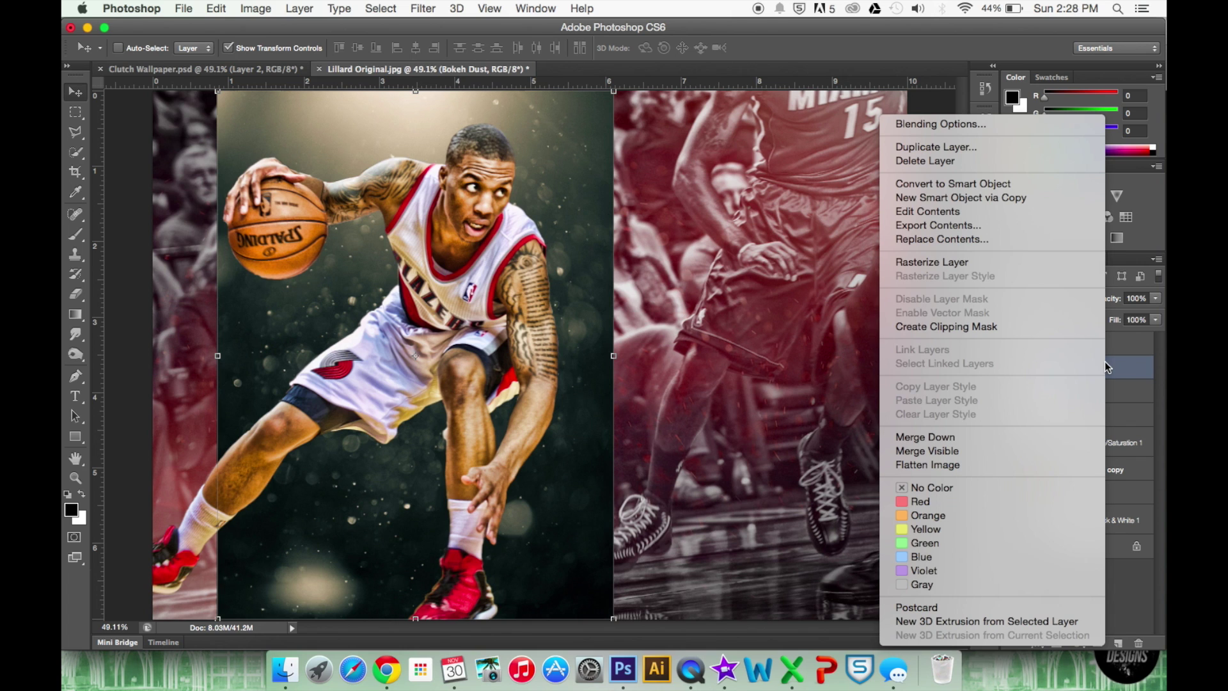
left_click(1014, 261)
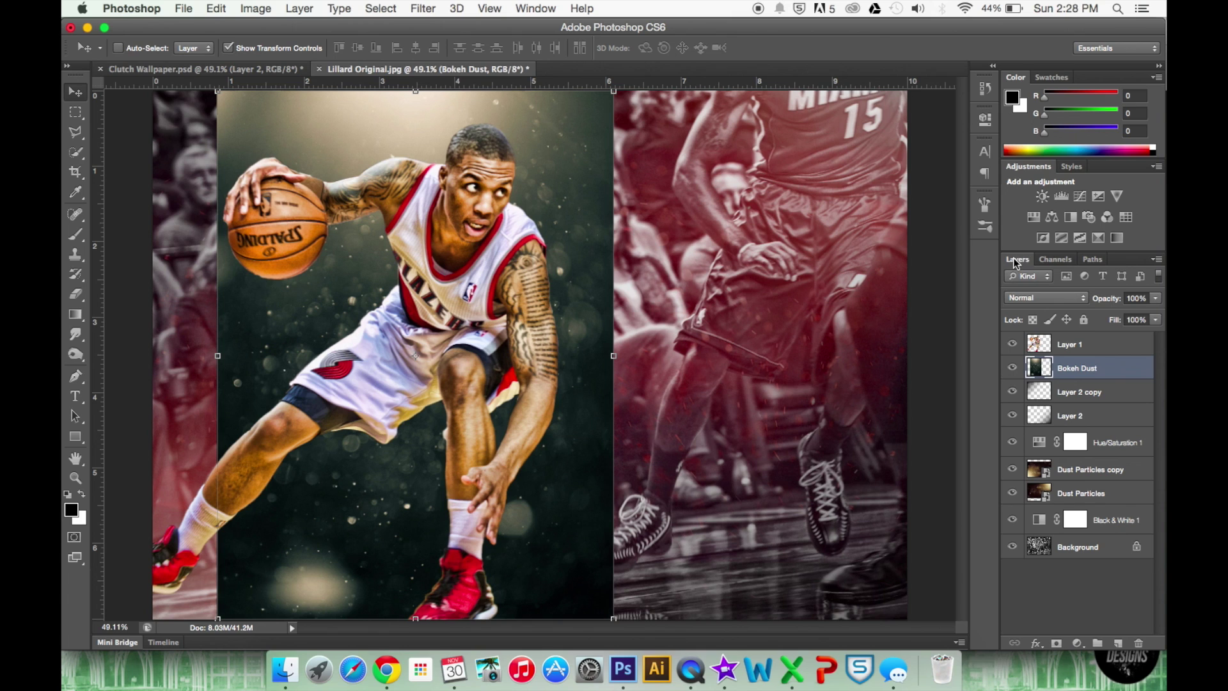
- Convert the Bokeh Dust layer to black and white with the Default preset and set its blend mode to Screen
key("alt+shift+super+b")
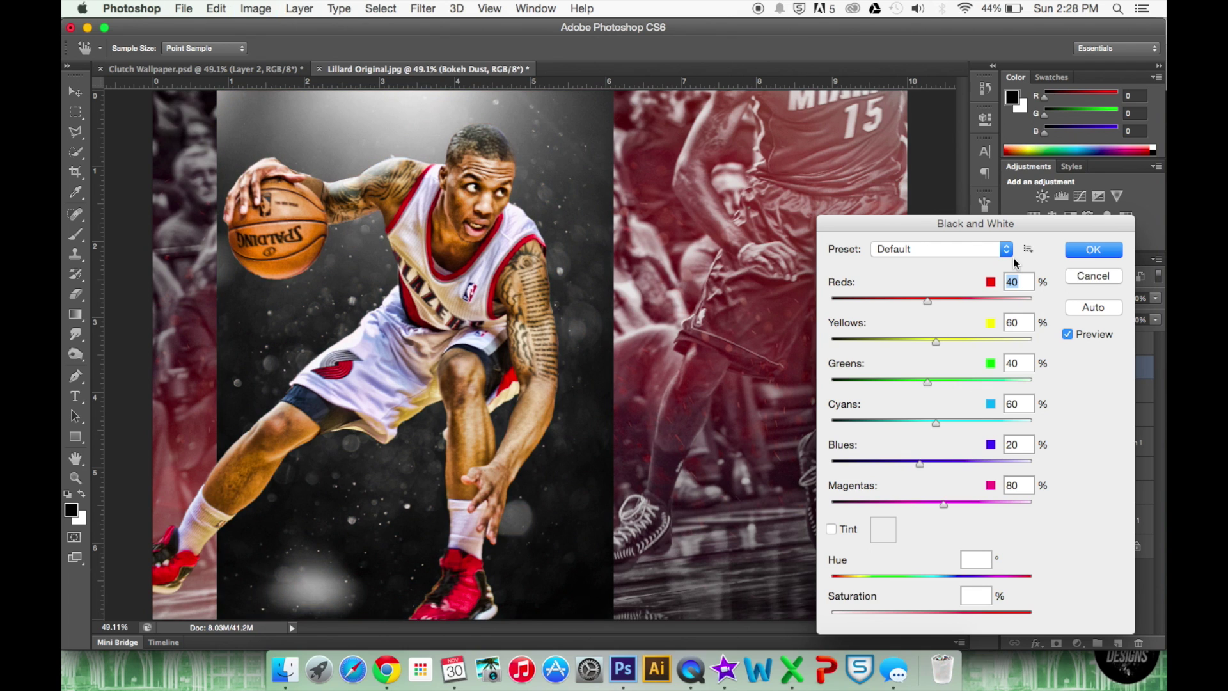
left_click(1113, 252)
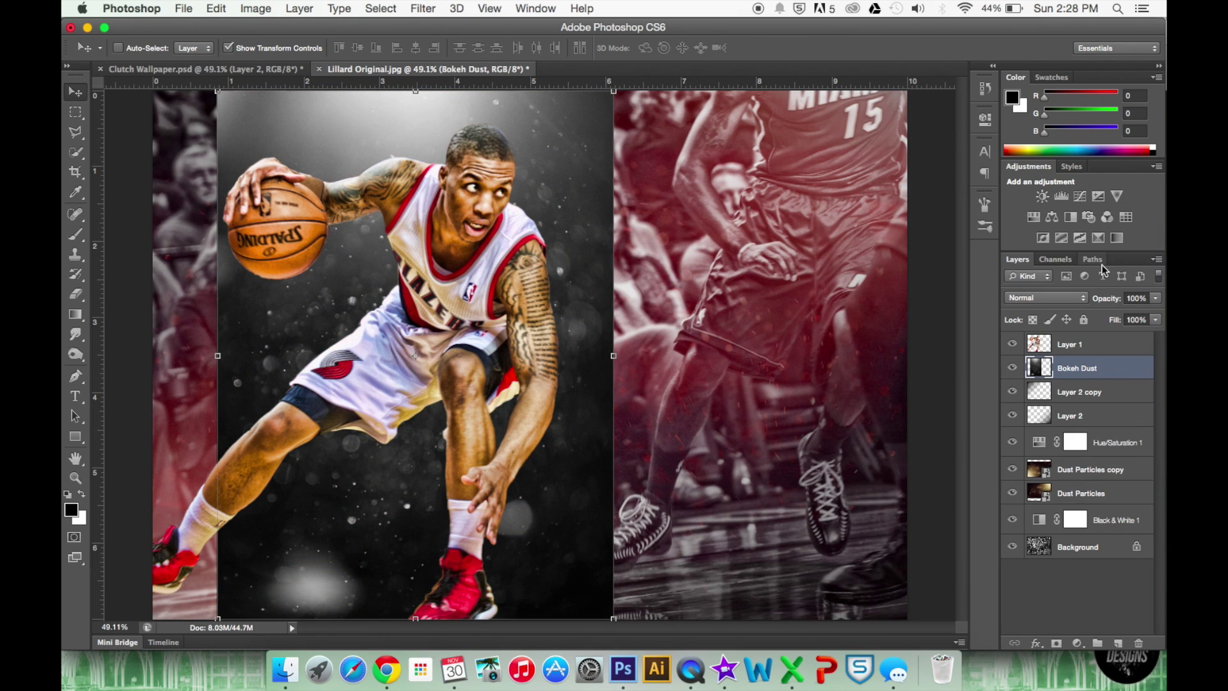
left_click(1055, 301)
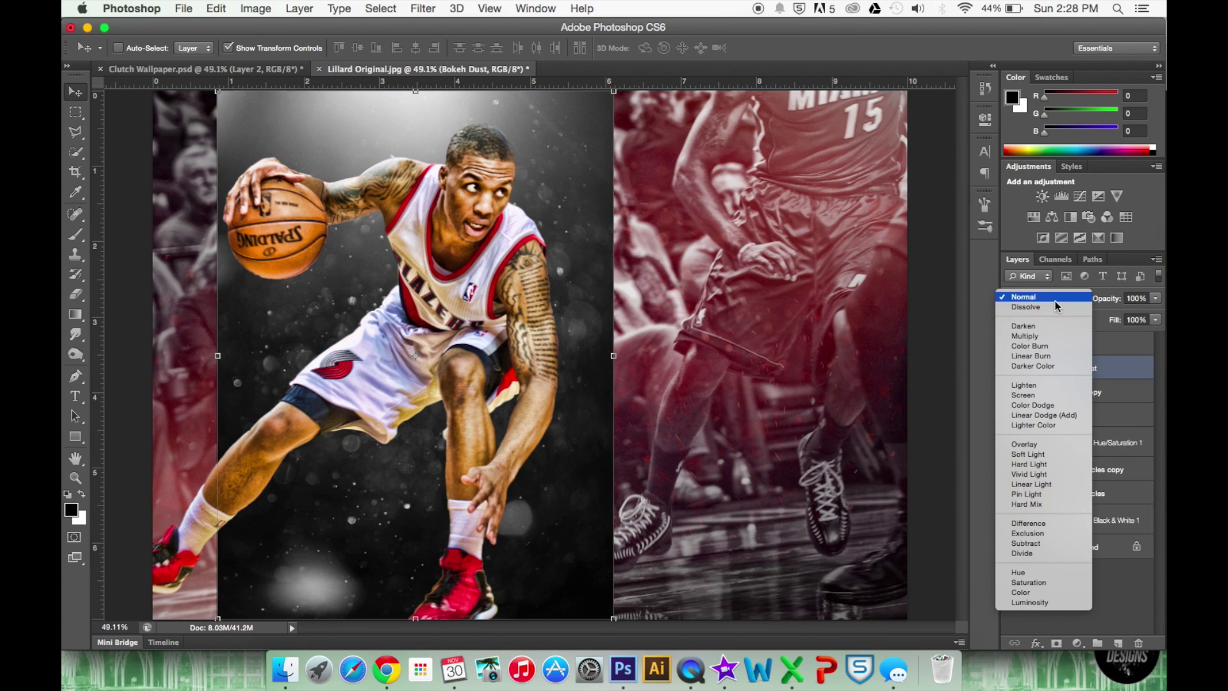
left_click(1036, 395)
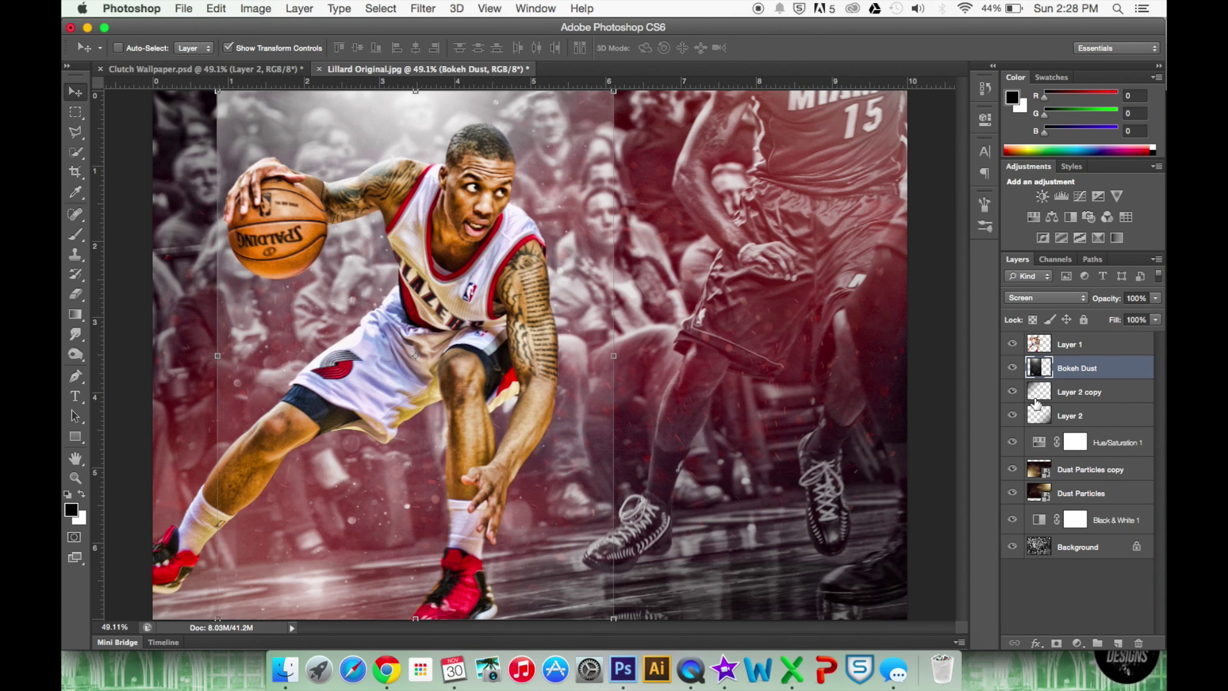
- Move the Bokeh Dust layer above Layer 1 and add a layer mask to it
left_click(1134, 373)
left_click_drag(1134, 374, 1127, 345)
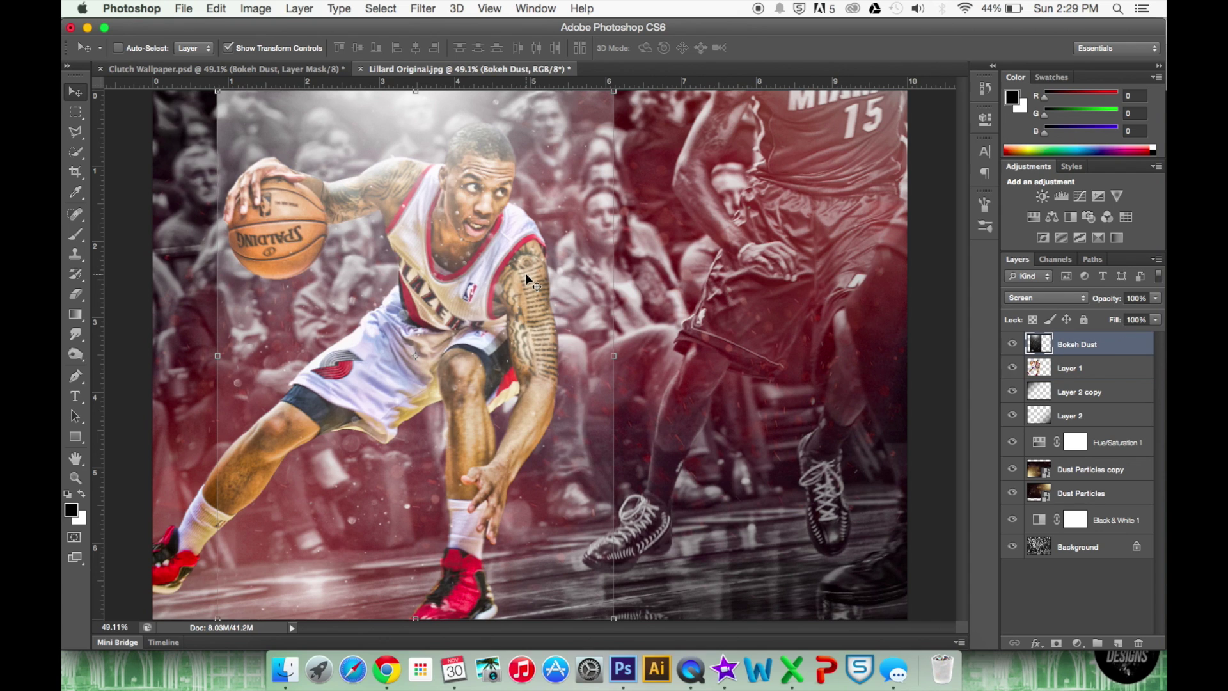
left_click(1057, 642)
- Paint black on the Bokeh Dust mask over the image's hard vertical edges and the player's face, using 59% opacity and 15% flow
key("b")
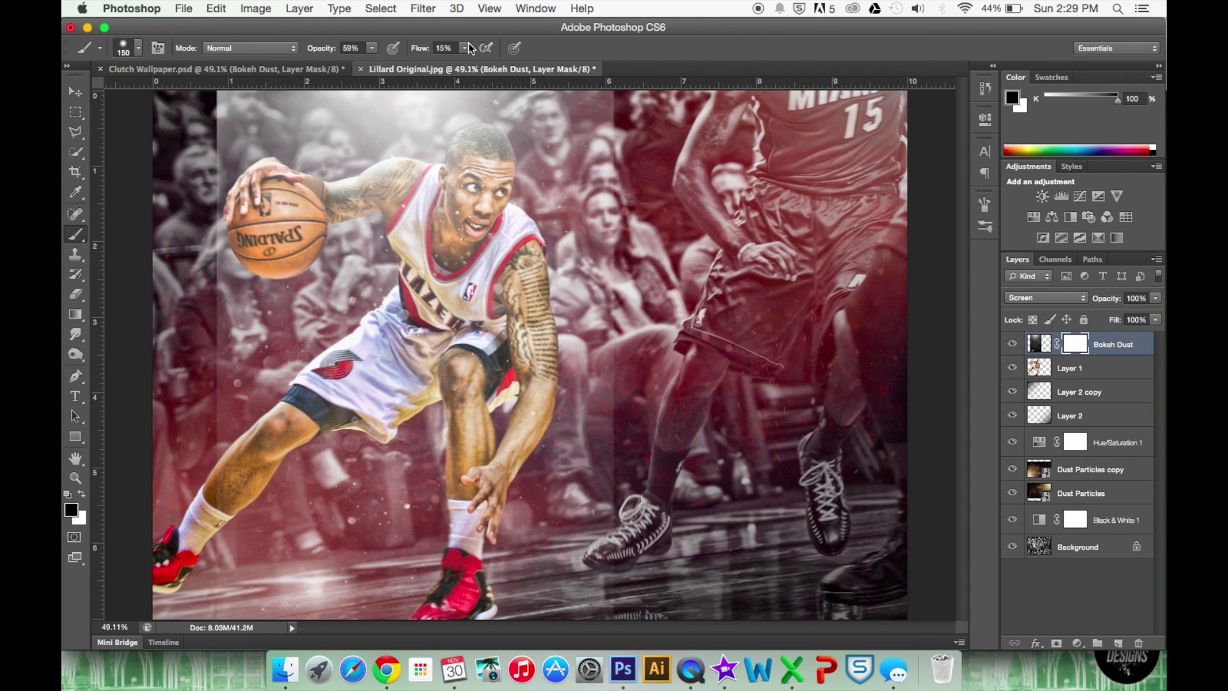
left_click_drag(211, 397, 208, 145)
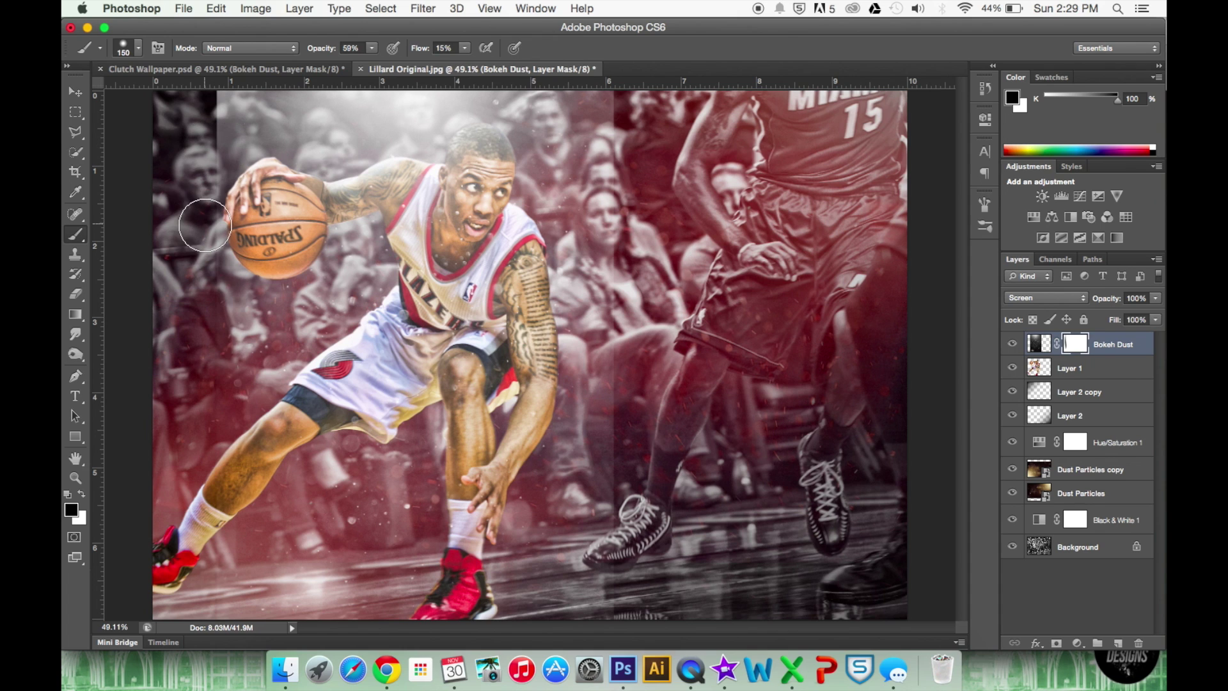
left_click_drag(223, 83, 206, 170)
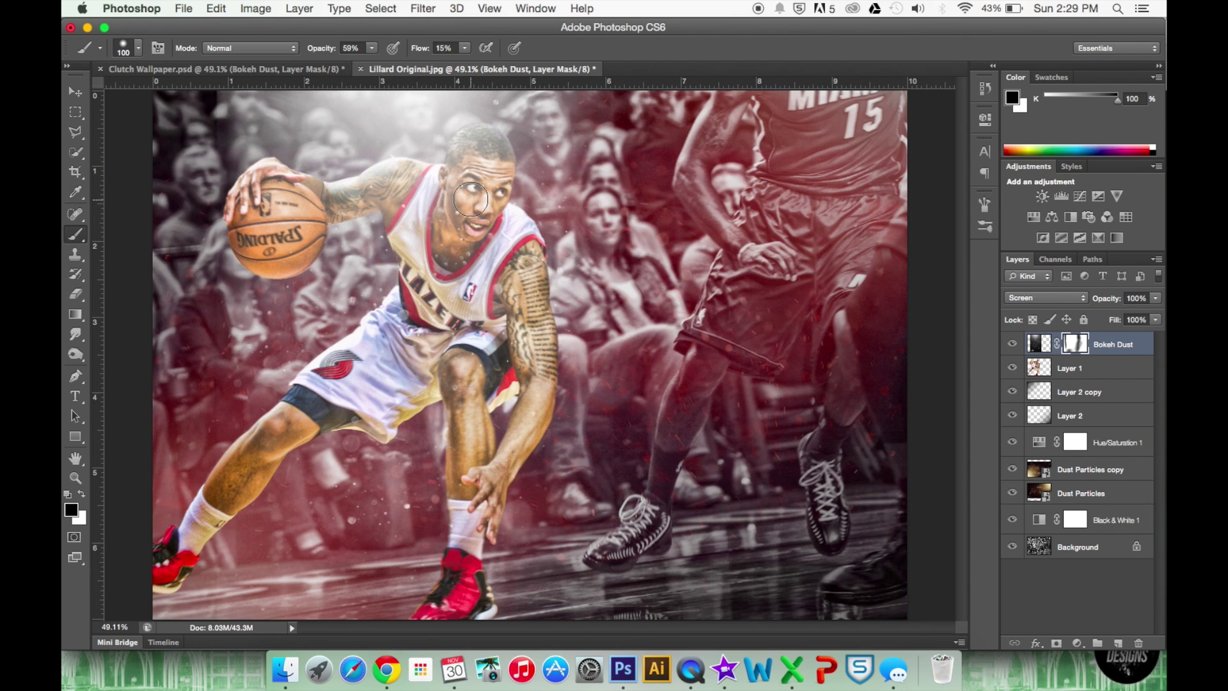
mouse_move(470, 196)
left_mouse_down()
mouse_move(464, 258)
mouse_move(449, 221)
mouse_move(452, 281)
mouse_move(409, 218)
mouse_move(472, 284)
mouse_move(495, 262)
mouse_move(515, 313)
mouse_move(403, 200)
mouse_move(455, 216)
mouse_move(478, 168)
mouse_move(494, 172)
mouse_move(481, 156)
mouse_move(465, 178)
mouse_move(482, 168)
mouse_move(485, 221)
mouse_move(413, 251)
mouse_move(397, 190)
mouse_move(452, 185)
left_mouse_up()
- Stretch the Dust Particles layer down to the canvas's lower edge and the Dust Particles copy up to its upper edge
key("v")
left_click(598, 539, "super")
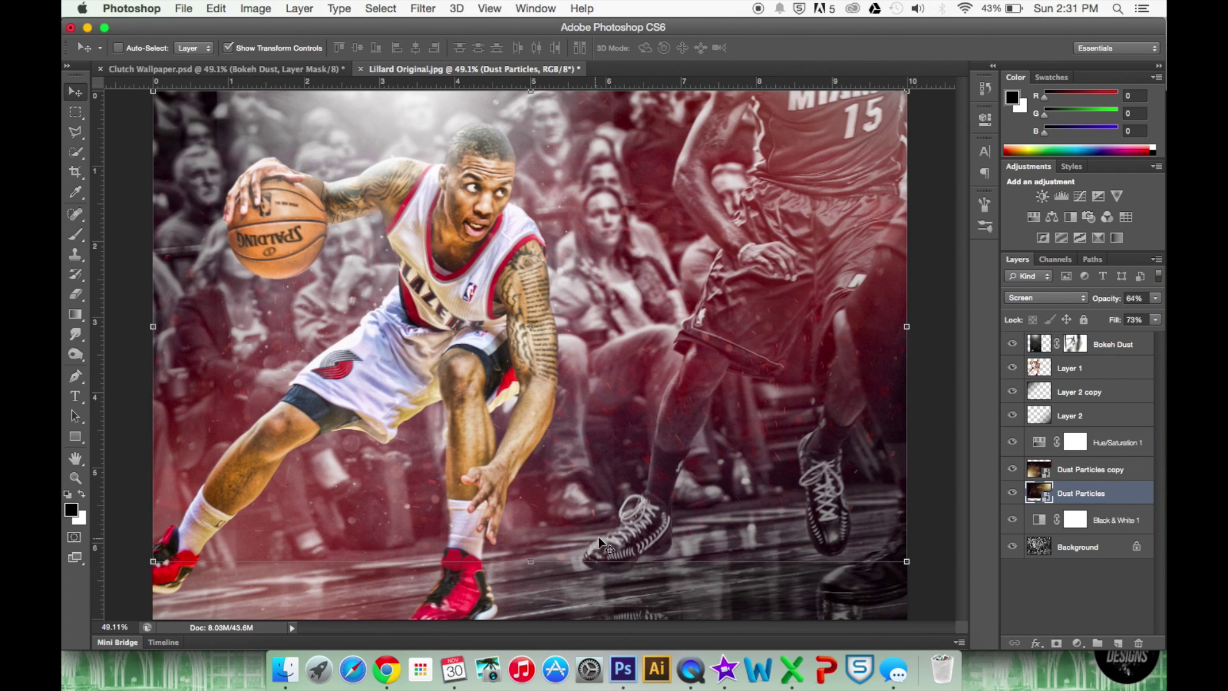
left_click_drag(531, 561, 524, 623)
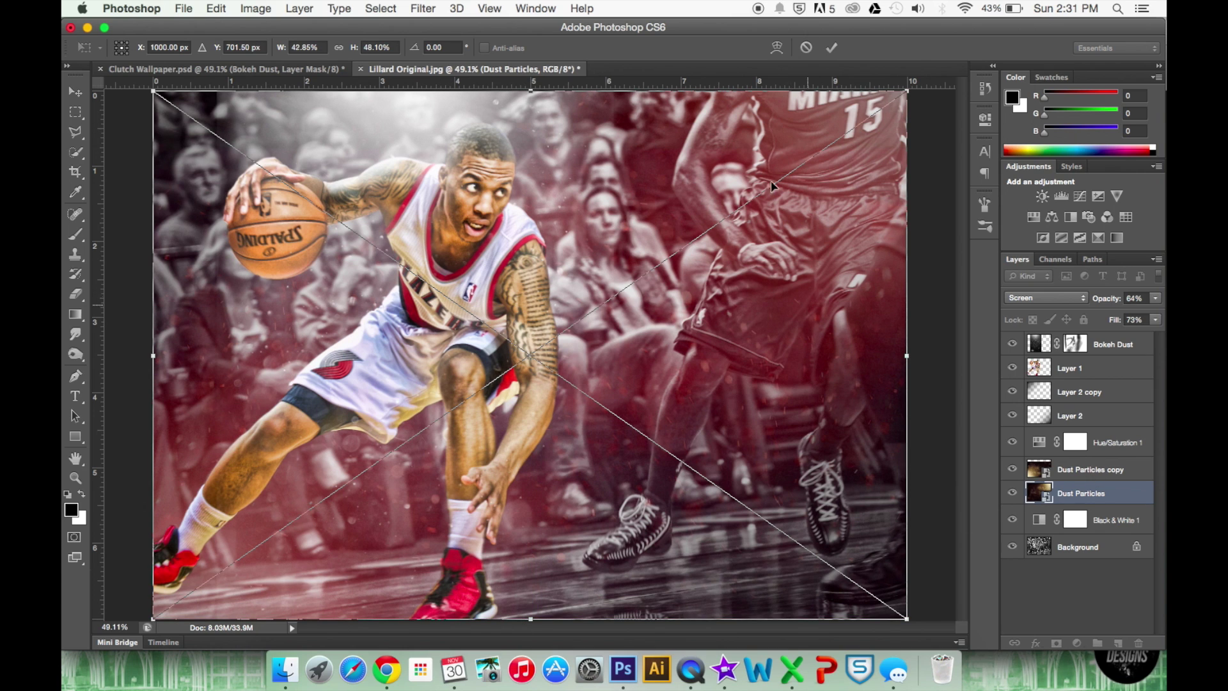
left_click(831, 47)
left_click(1056, 470)
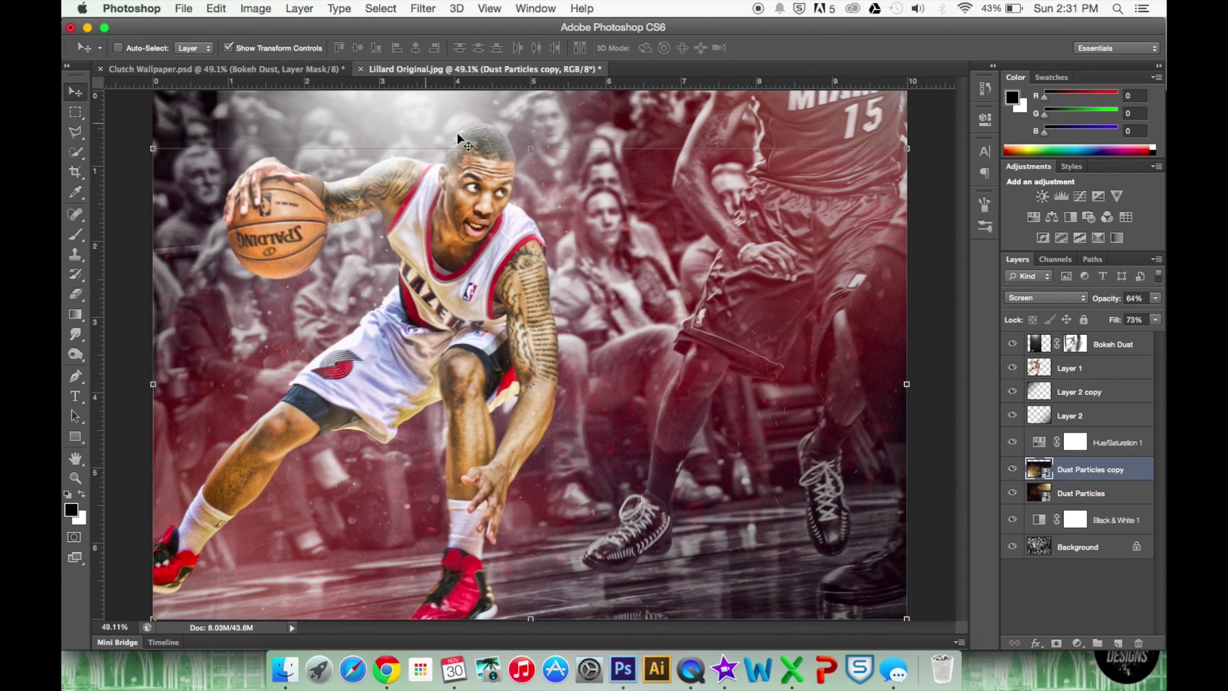
left_click_drag(512, 148, 511, 91)
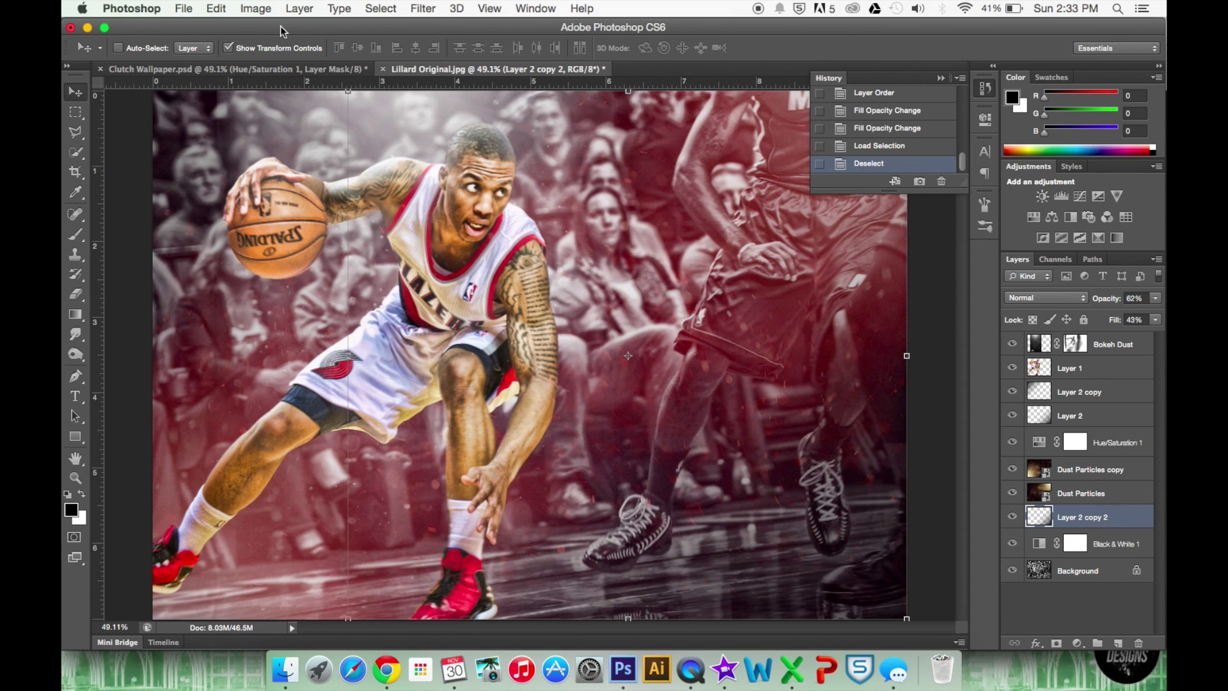
- Place the Grunge 2 image above Layer 2 copy 2 and set its blend mode to Soft Light
left_click(183, 7)
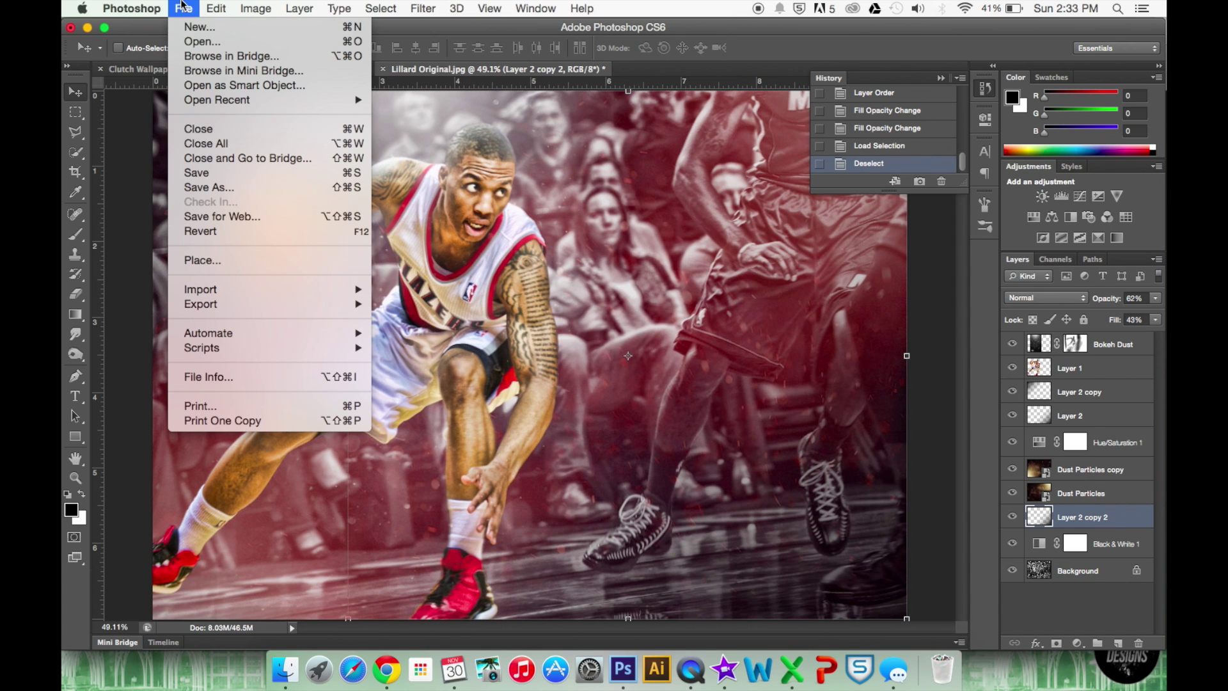
left_click(212, 269)
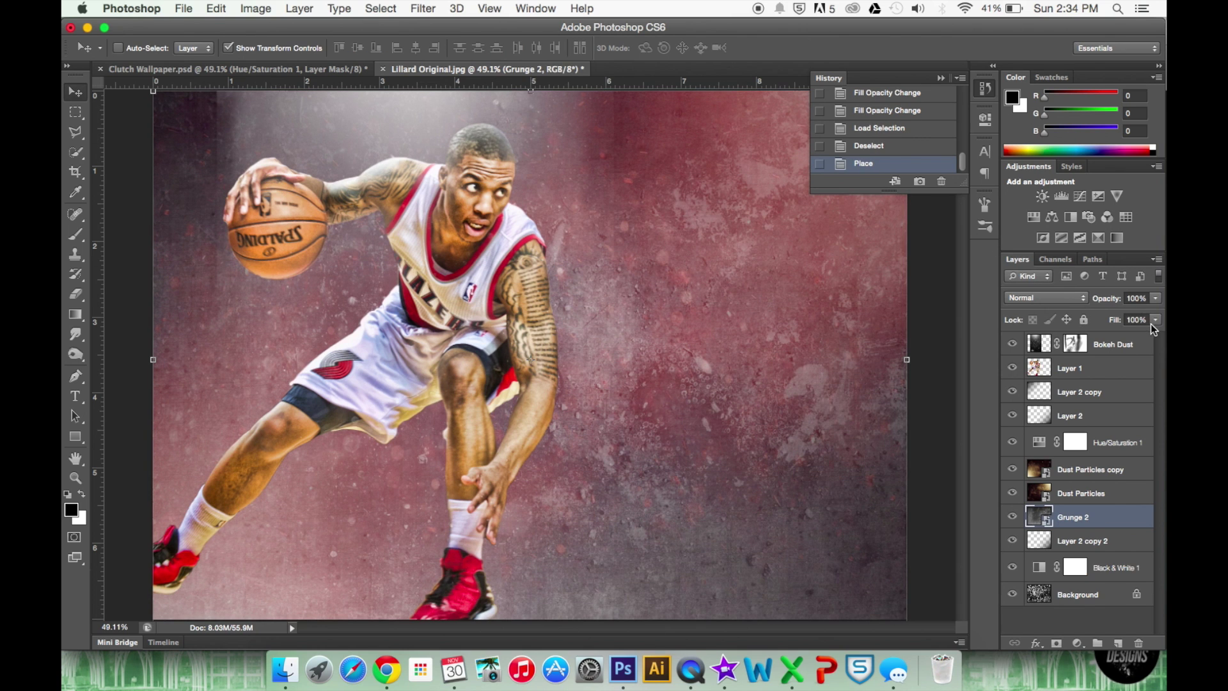
left_click(1060, 298)
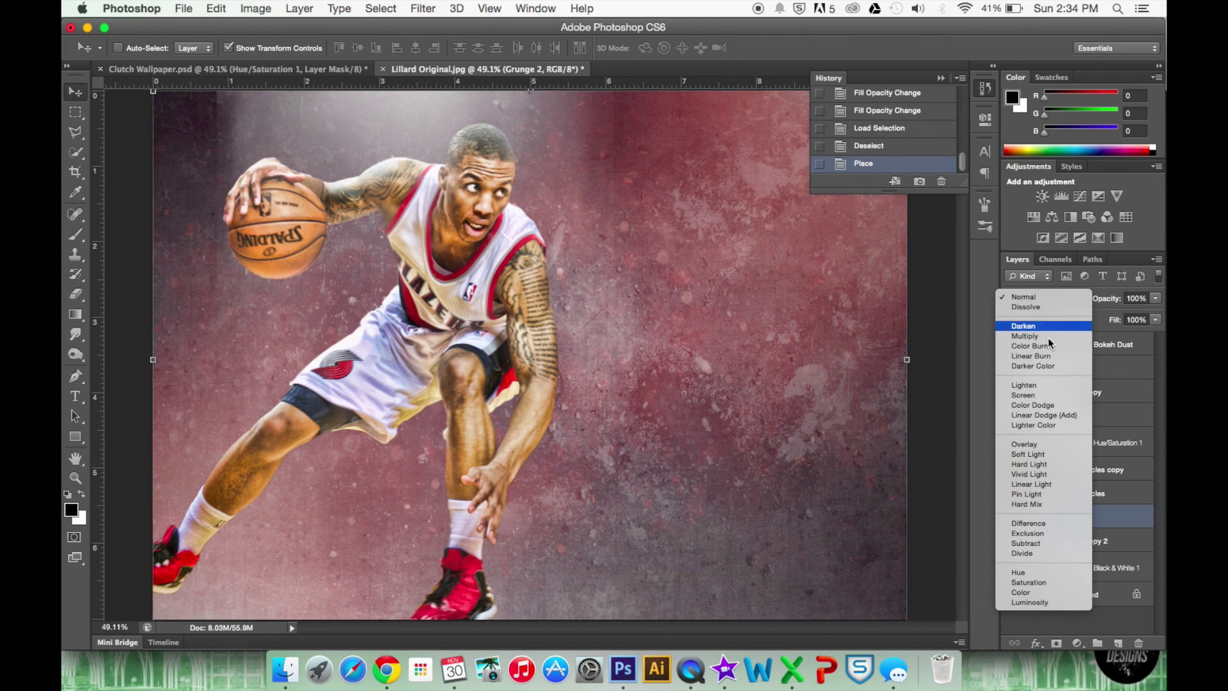
left_click(1047, 455)
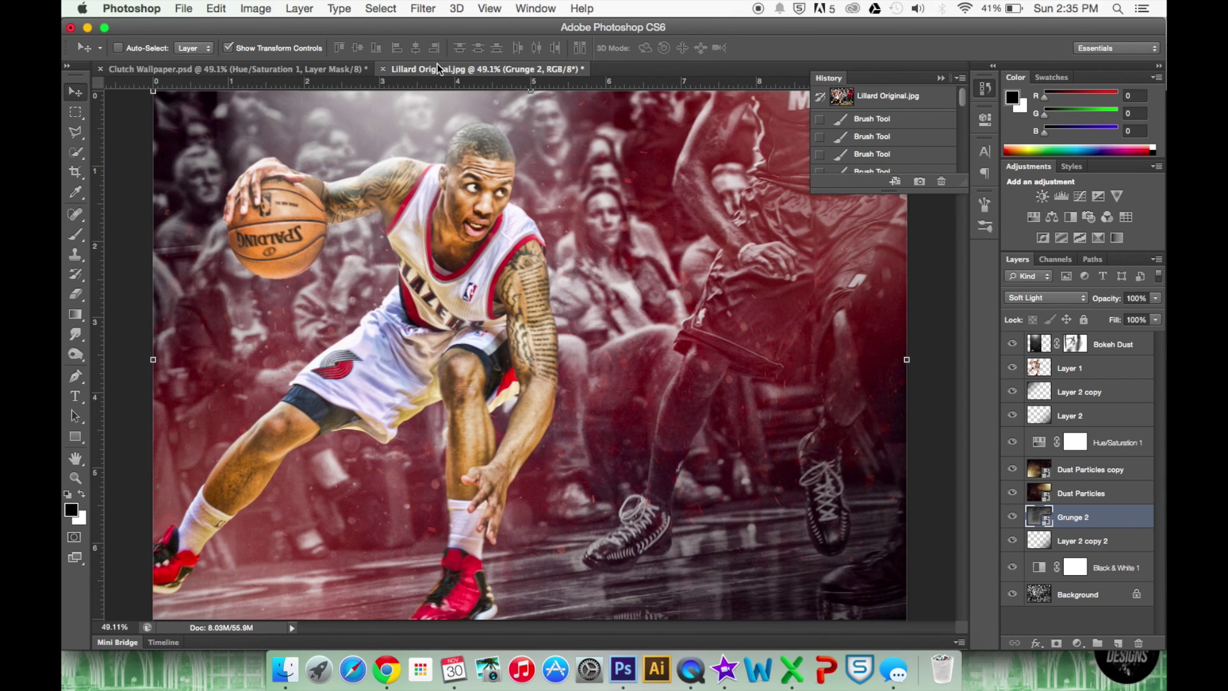
- Place the Chuta Flare image as the topmost layer and set its blend mode to Screen
left_click(183, 8)
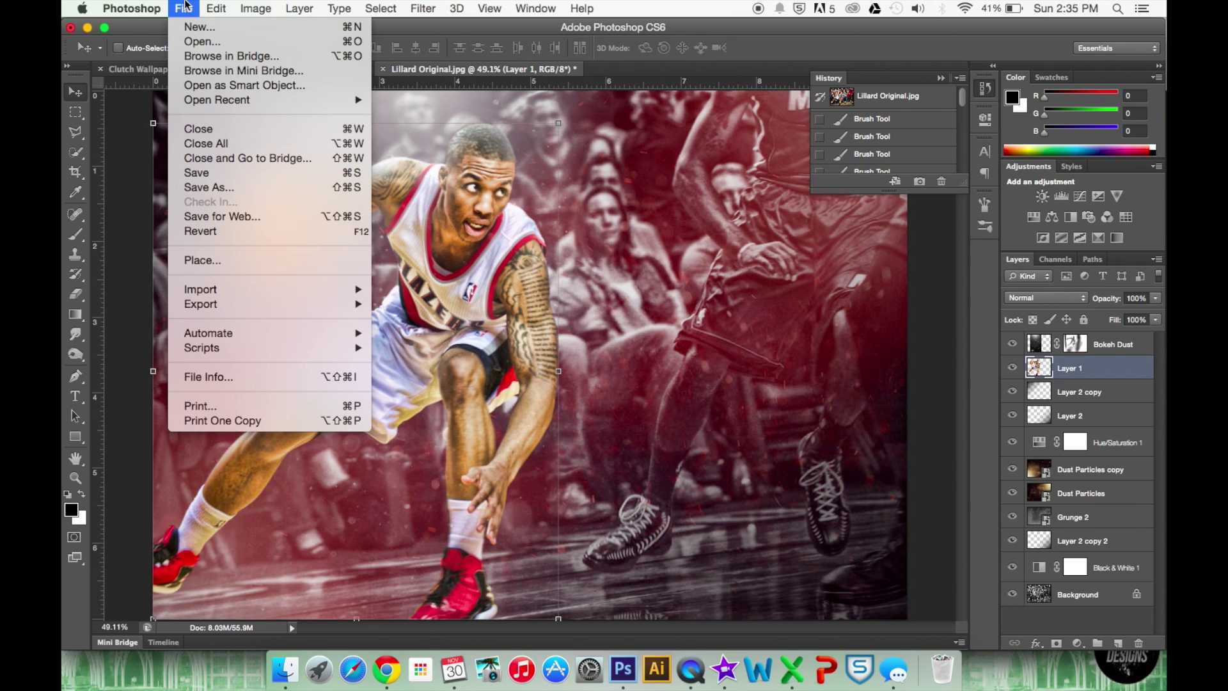
left_click(194, 258)
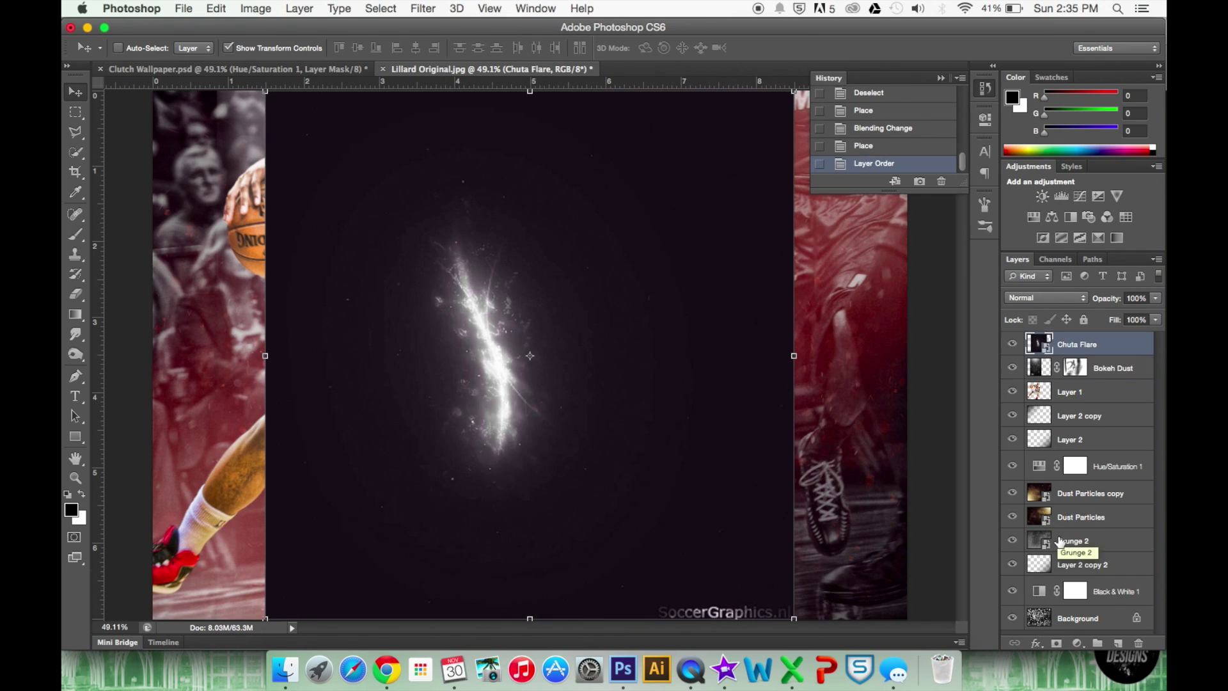
left_click_drag(1070, 376, 1072, 335)
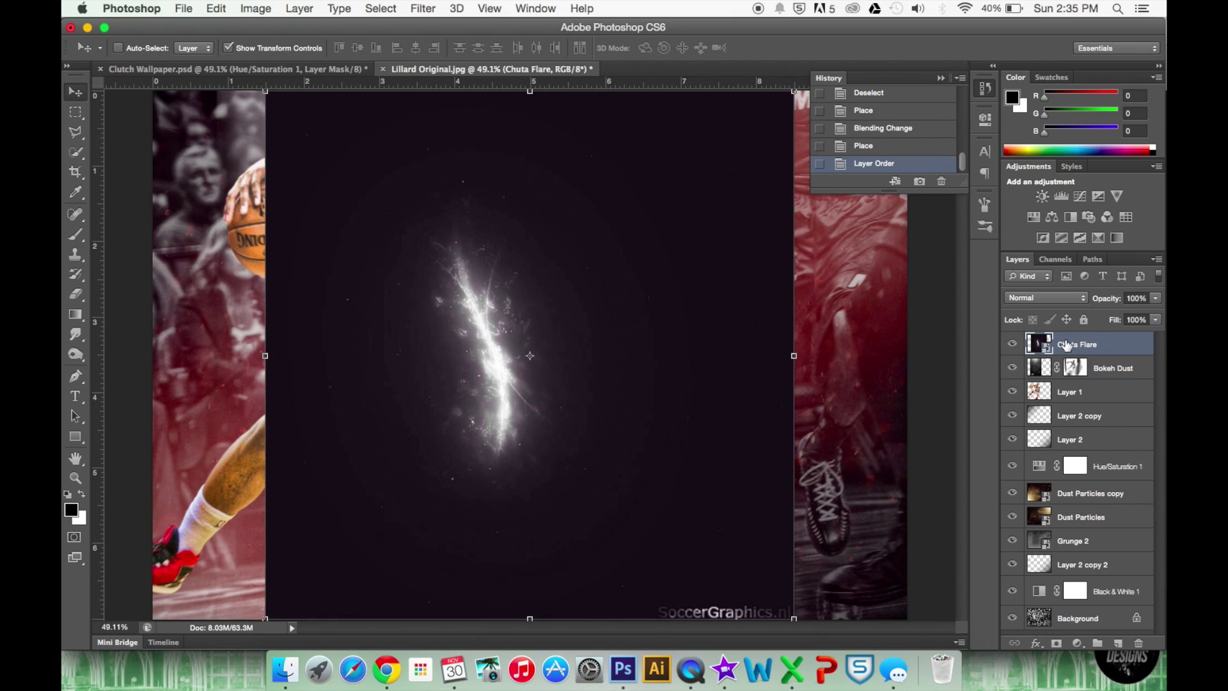
left_click(1062, 293)
left_click(1041, 393)
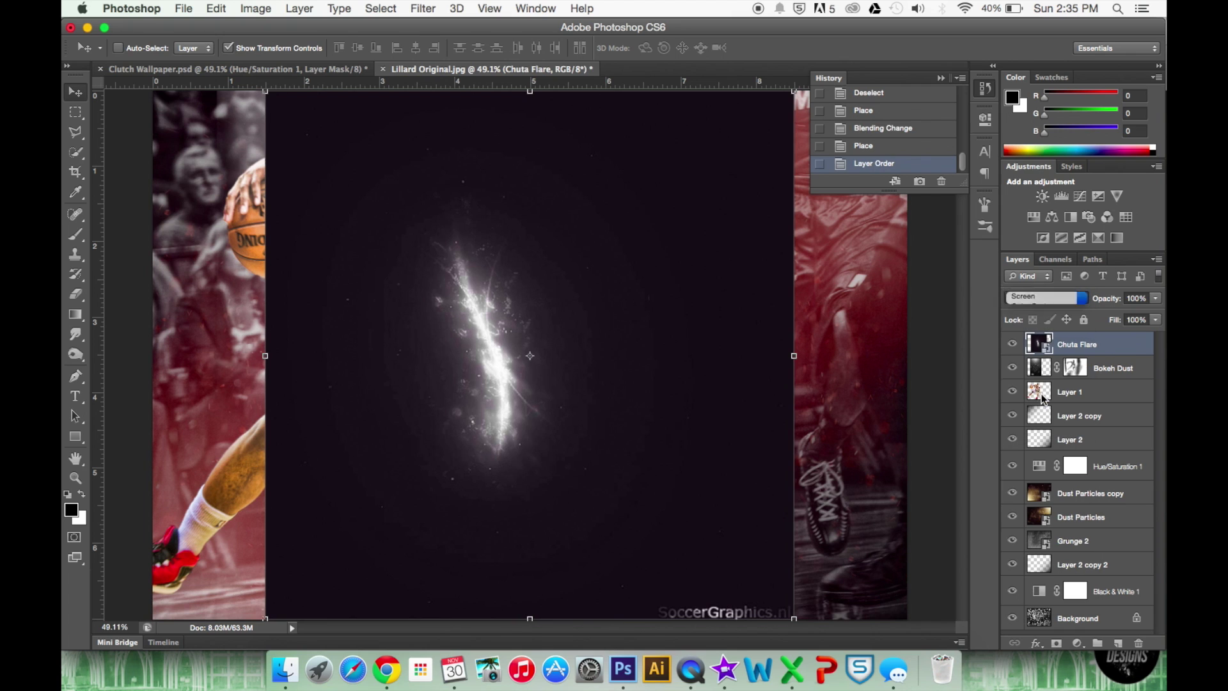
- Mask the Chuta Flare layer and paint out its watermark and hard edges, enlarging the brush to 200 and raising its flow to 48%
left_click(1057, 643)
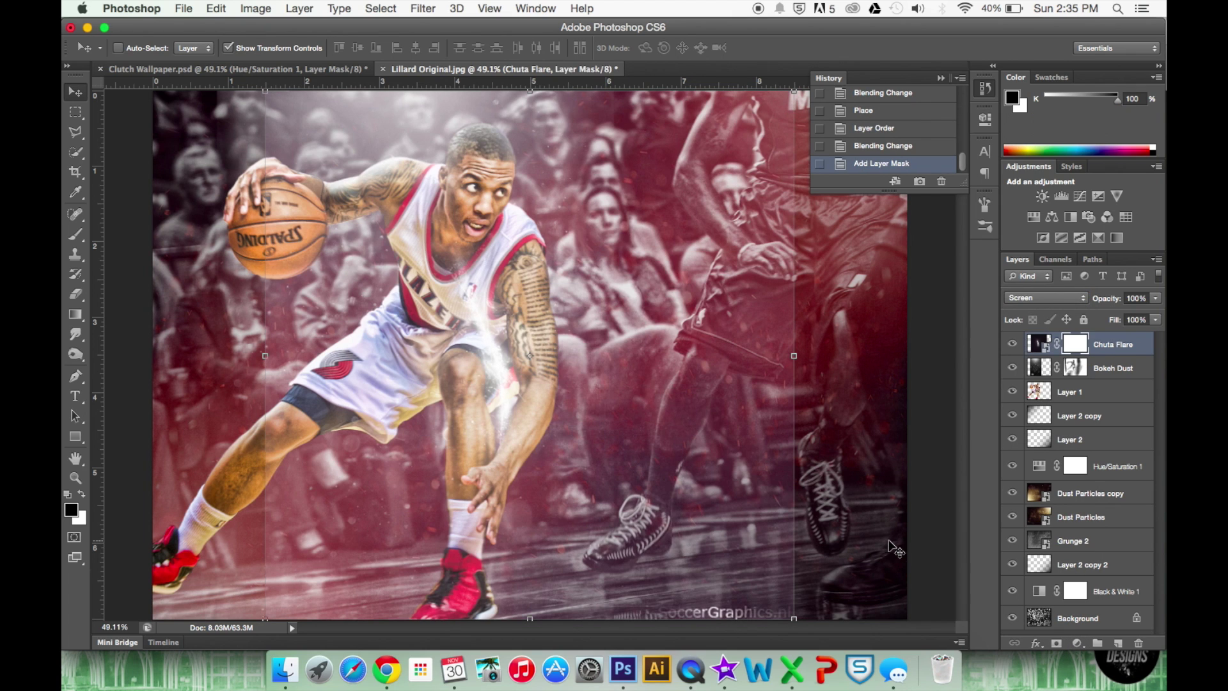
key("b")
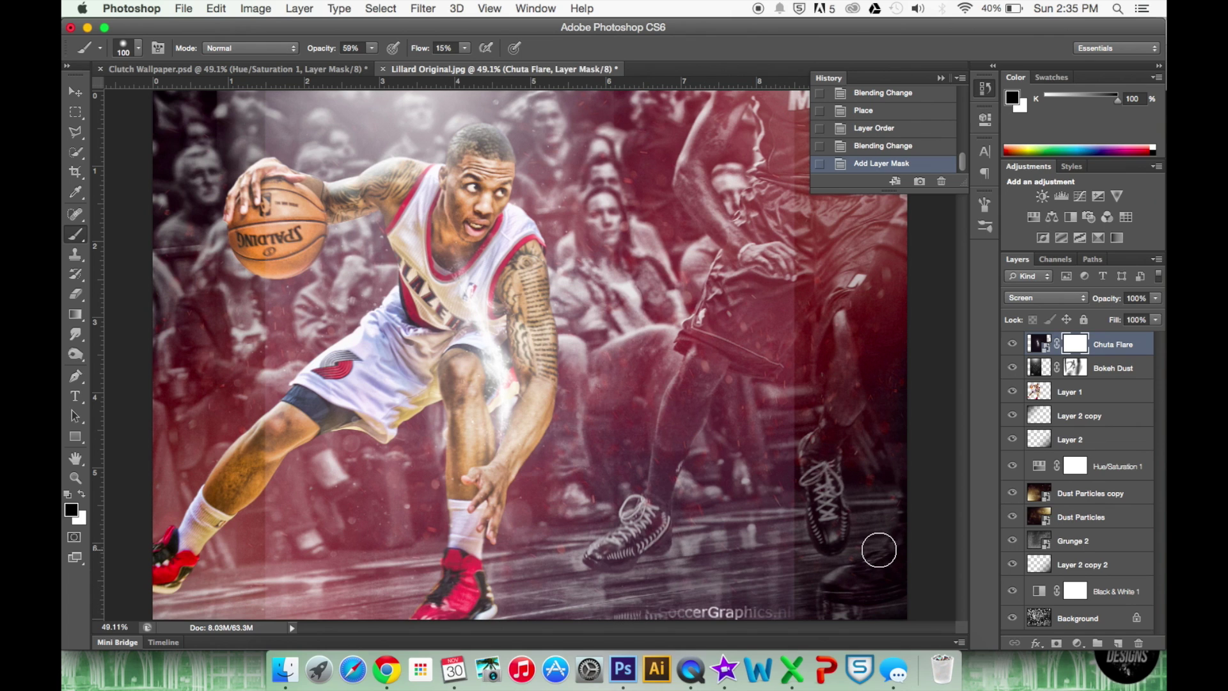
left_click_drag(669, 598, 793, 605)
left_click_drag(614, 605, 790, 607)
key("bracketright")
key("bracketright")
key("bracketright")
key("bracketright")
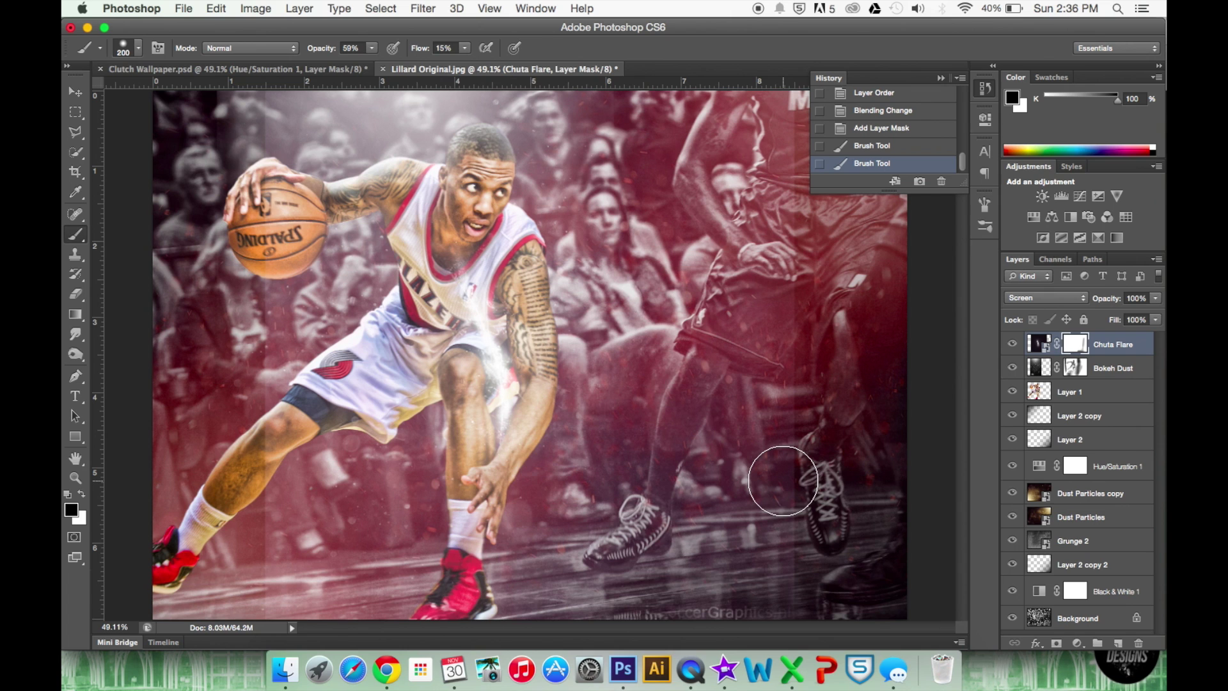
left_click_drag(459, 50, 471, 55)
mouse_move(793, 610)
left_mouse_down()
mouse_move(617, 575)
mouse_move(786, 611)
left_mouse_up()
left_click_drag(575, 562, 704, 608)
- Fit the flare behind the player's tattooed arm, scaled to 94.18% and rotated 6.44°, and paint out its remaining edges on the mask
left_click(75, 95)
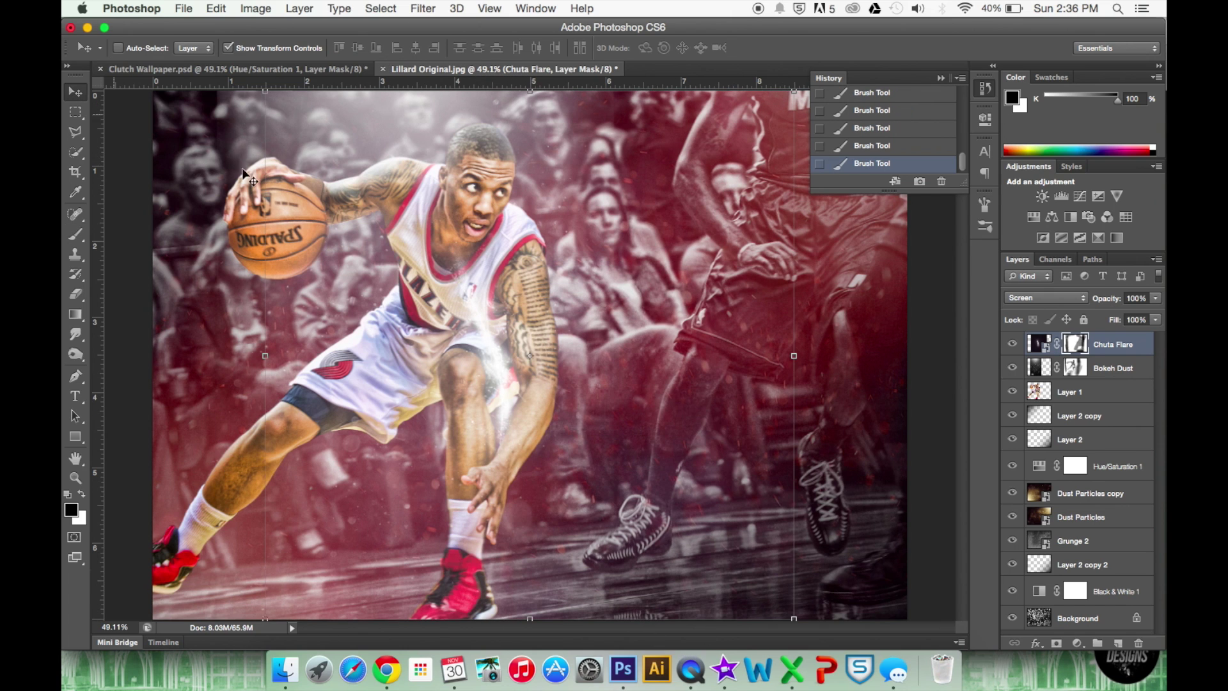
left_click_drag(572, 263, 637, 280)
key("ctrl+t")
left_click_drag(873, 591, 805, 576)
left_click_drag(712, 473, 718, 484)
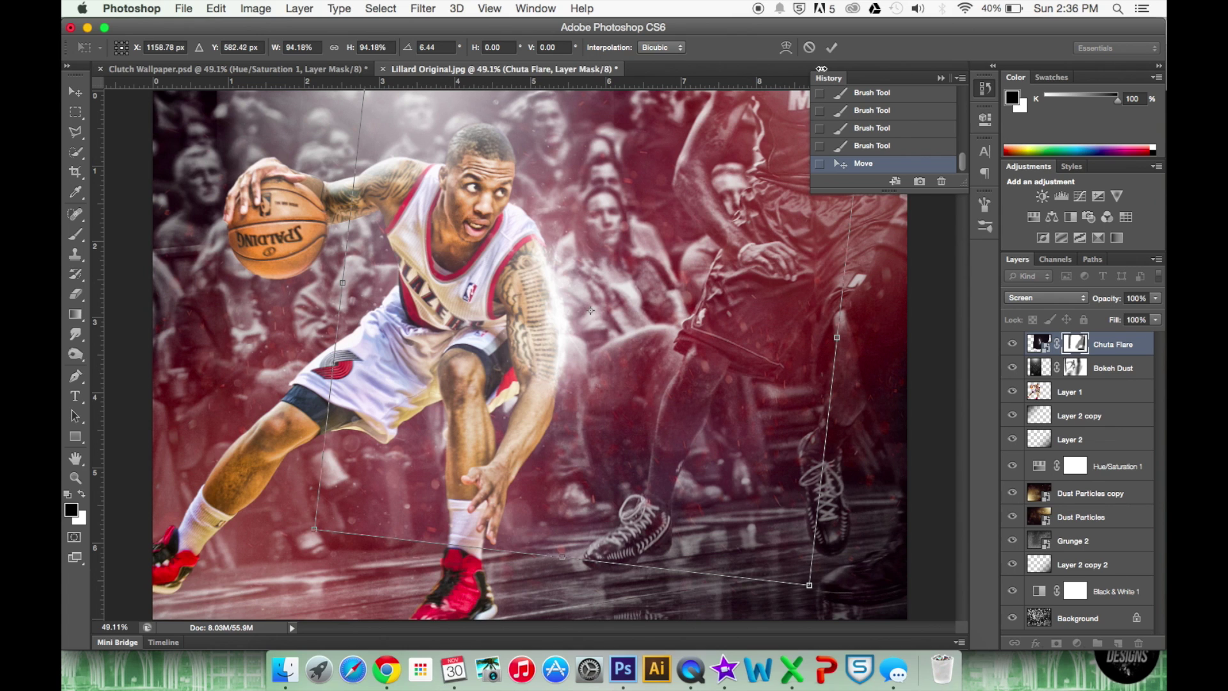
left_click(832, 47)
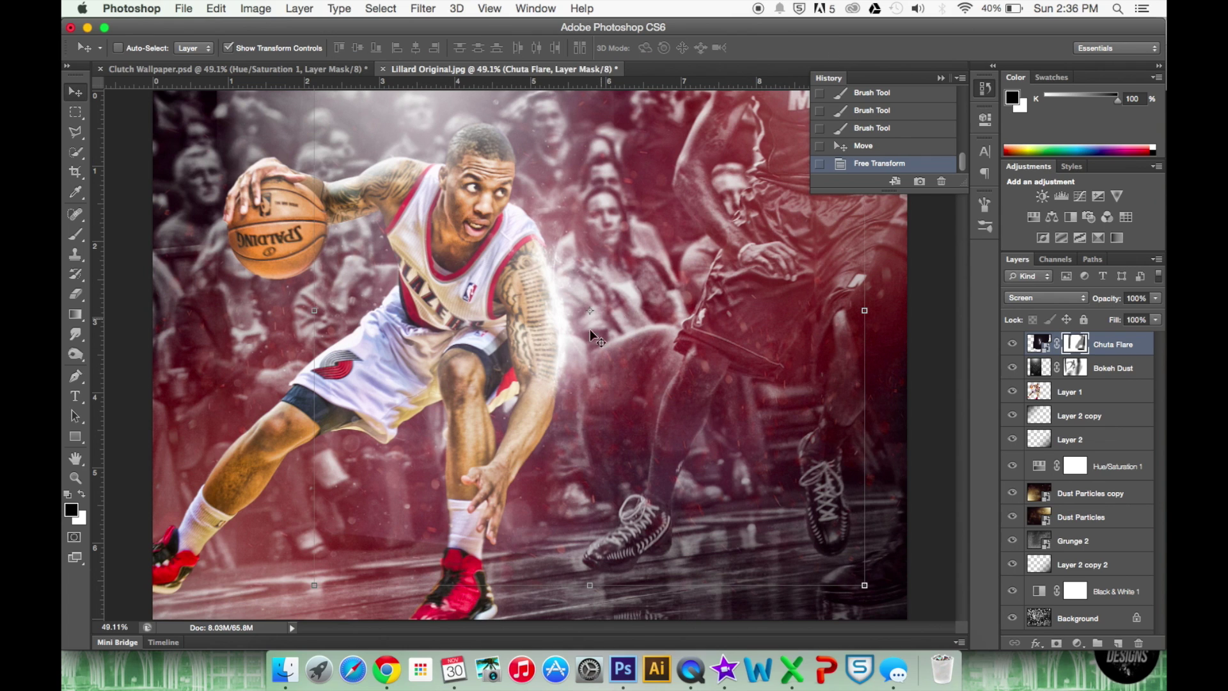
key("e")
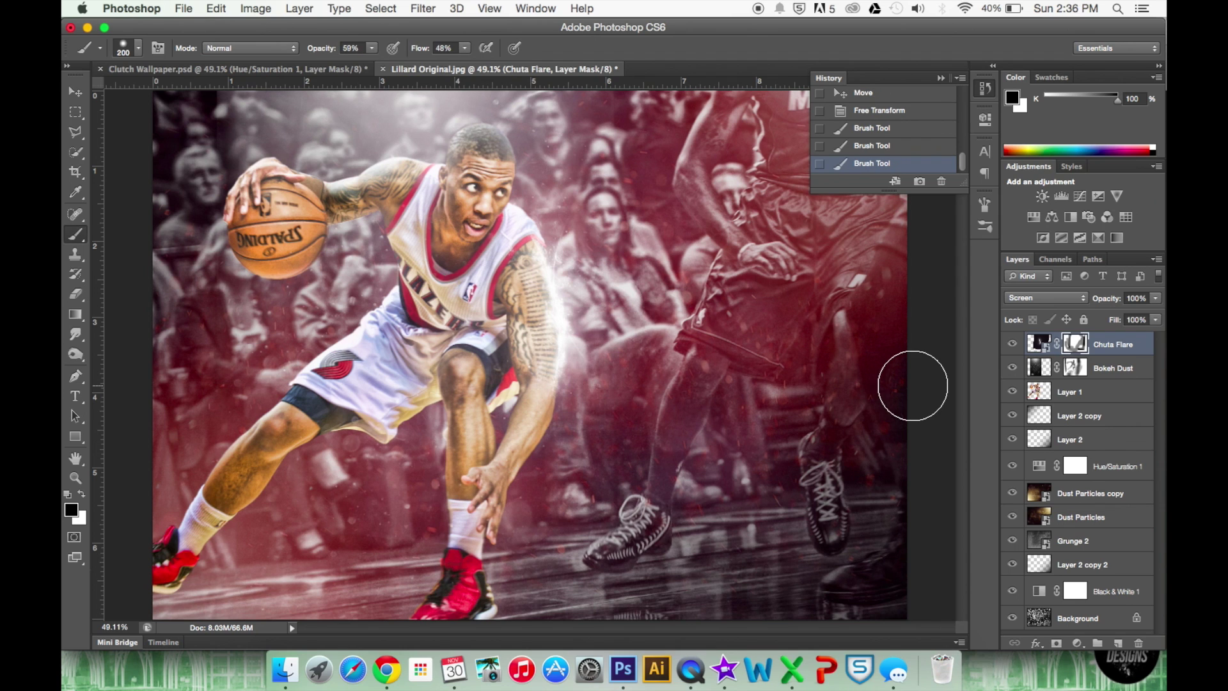
- Duplicate the Chuta Flare layer, rotate the copy to -133.21° and position it along the back of the player's shorts
left_click(1034, 346)
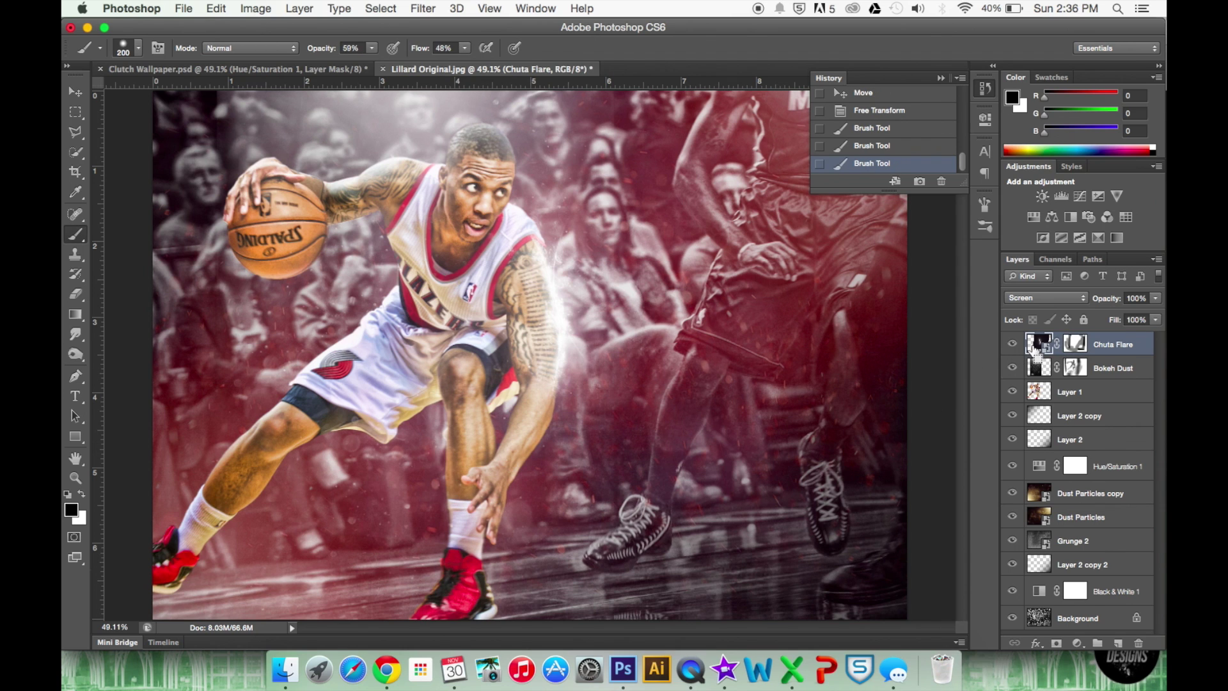
key("ctrl+j")
key("v")
left_click_drag(877, 598, 590, 207)
left_click_drag(595, 299, 329, 311)
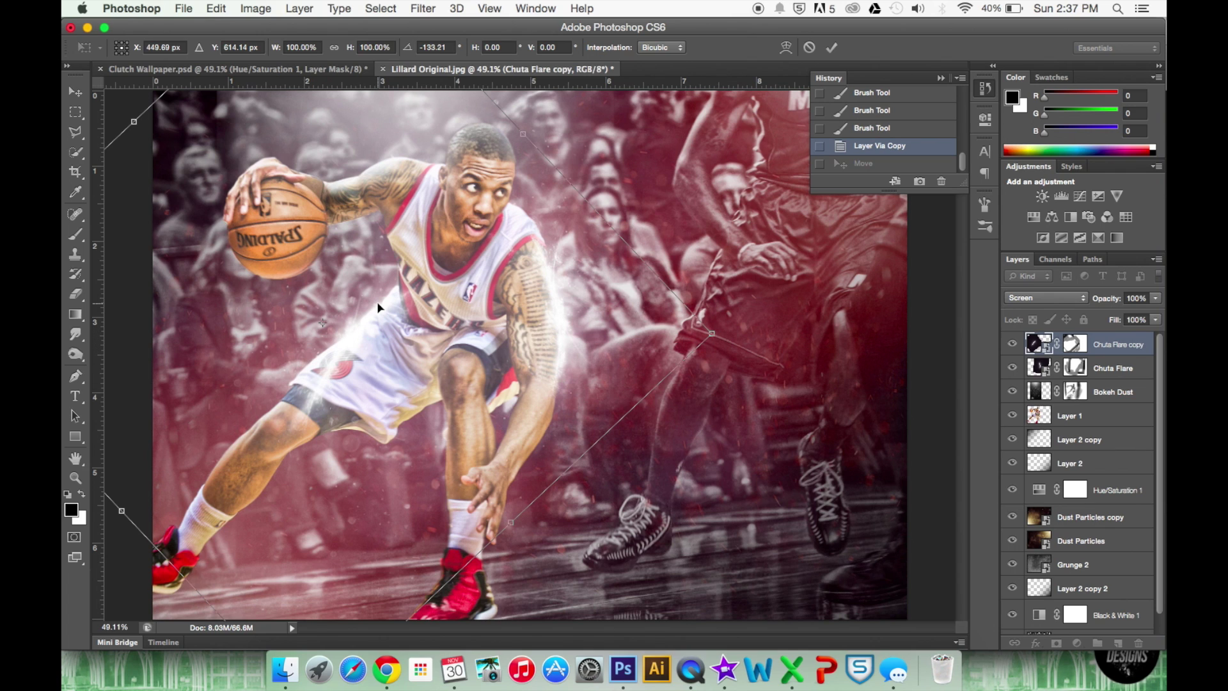
left_click(831, 47)
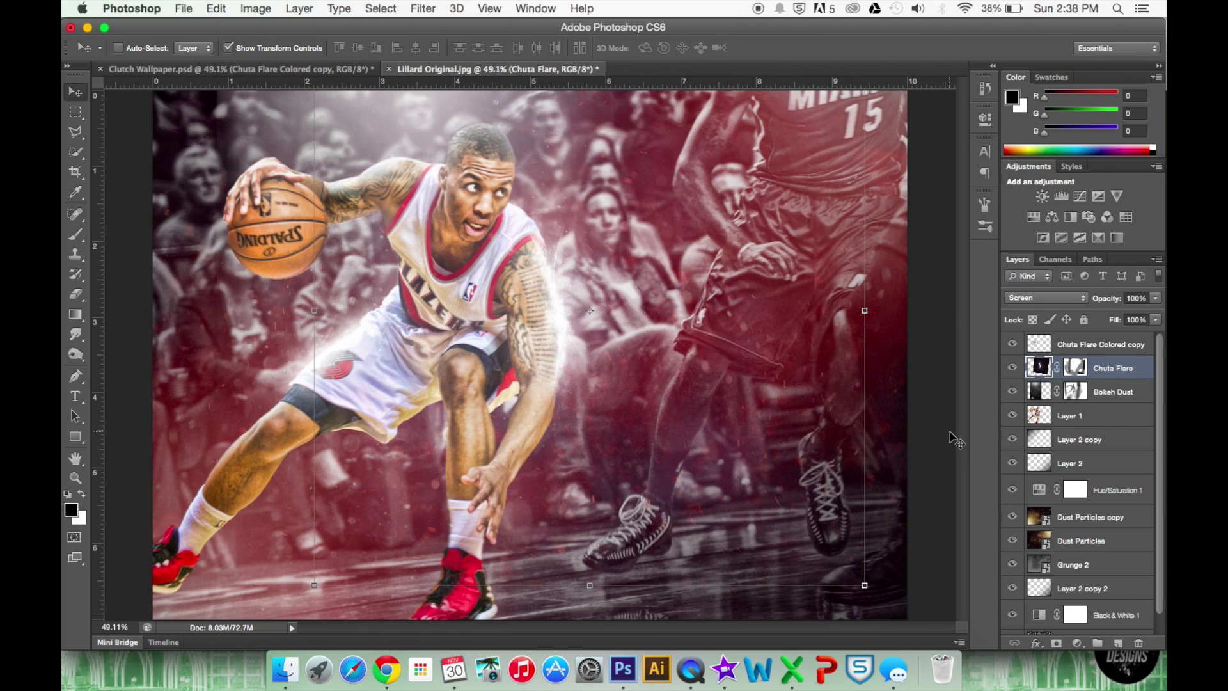
- Place the sparks5 image as the topmost layer and set its blend mode to Screen
left_click(174, 8)
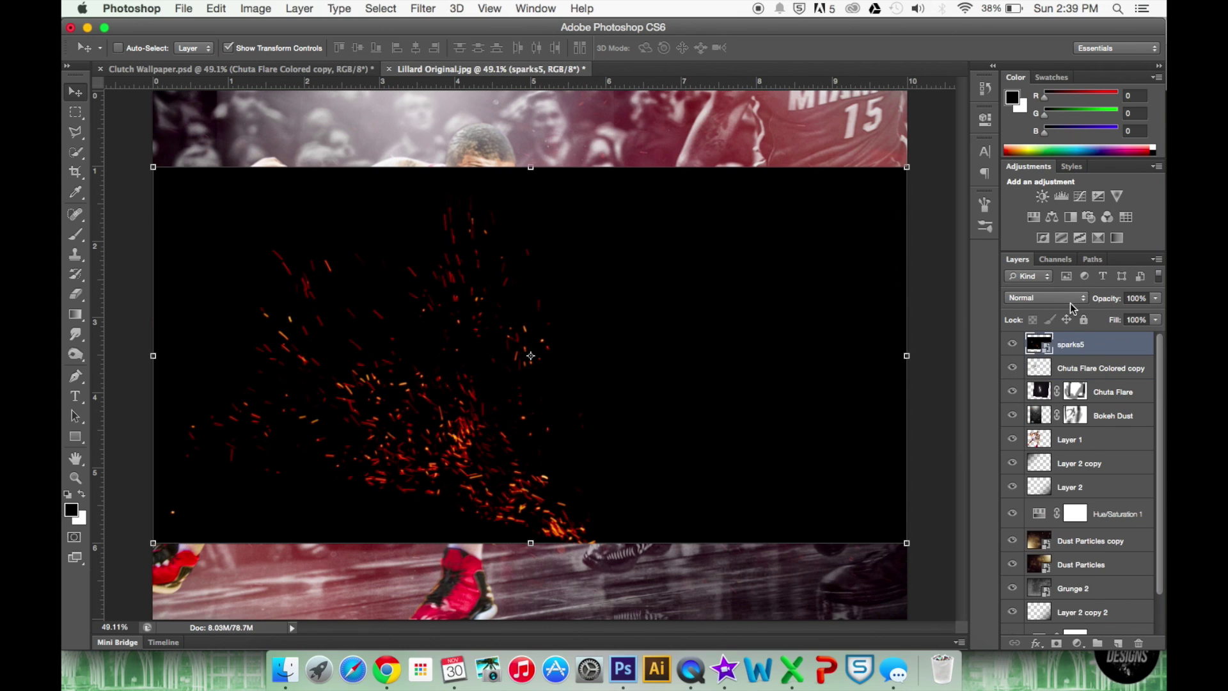
left_click(1069, 298)
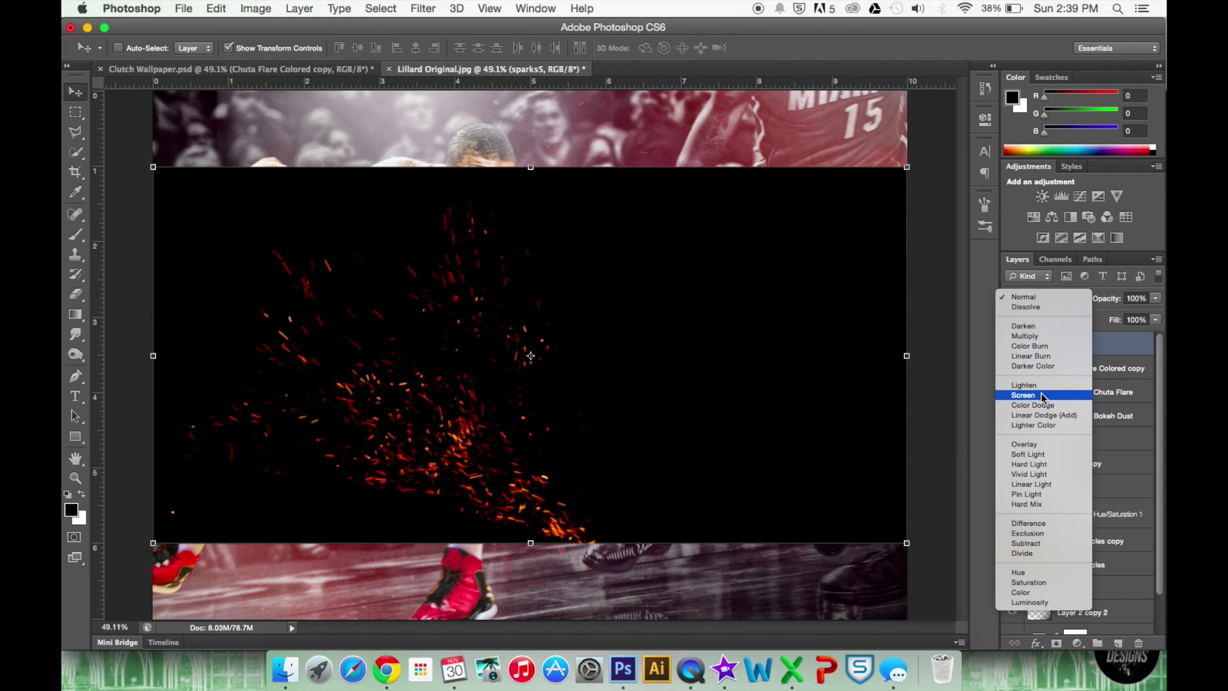
left_click(1042, 396)
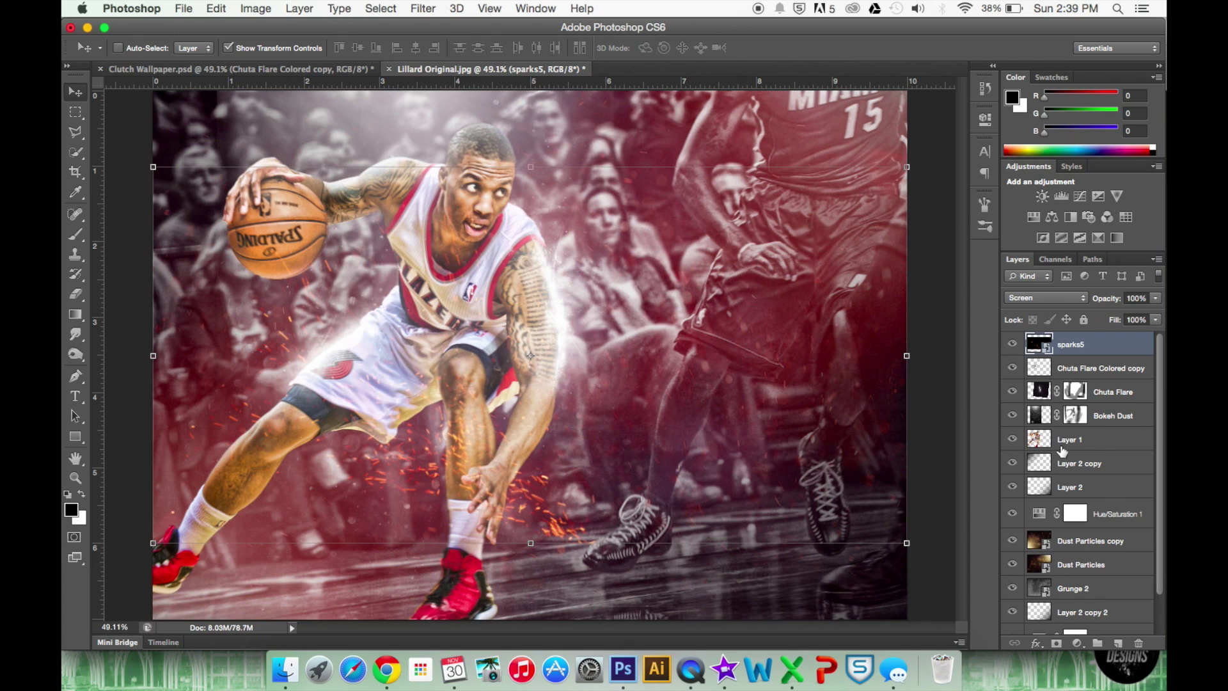
- Shift the sparks up around the basketball and reorder the sparks5 layer to sit directly below Layer 1
left_click_drag(778, 478, 709, 345)
left_click_drag(1102, 351, 1092, 453)
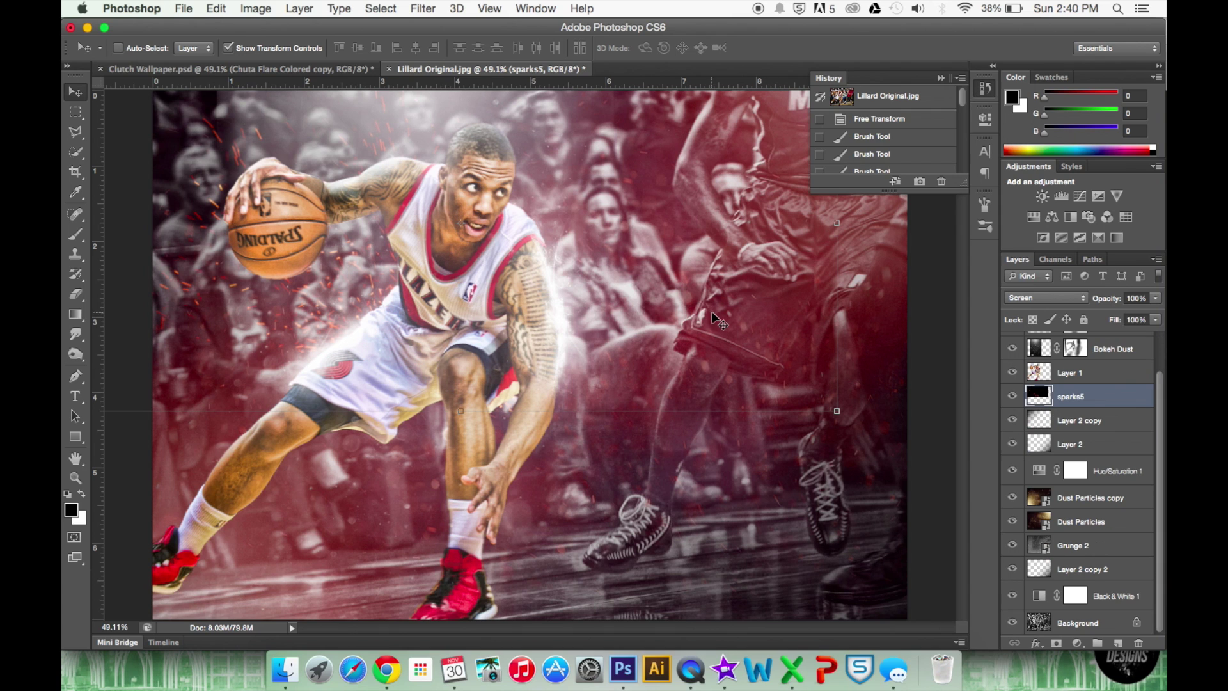
- Place the Sparks 1 image above Layer 1 in Screen mode, scaled over the shoe beneath the player's lowered hand
left_click(185, 8)
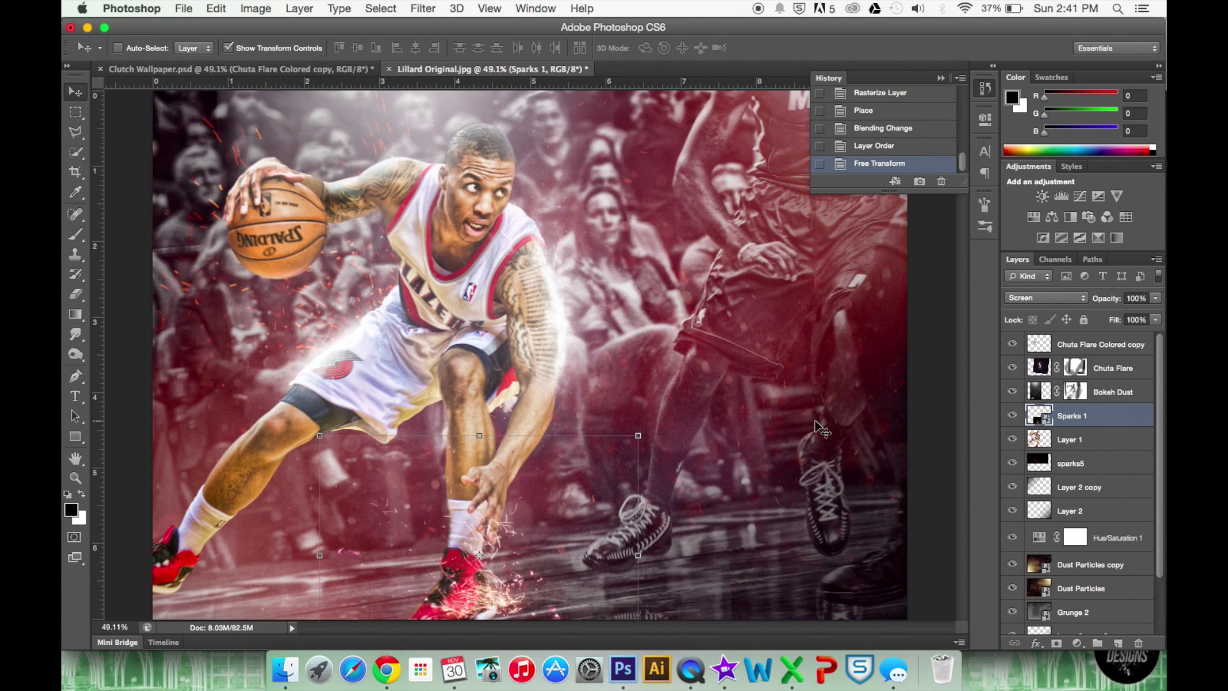
- Rasterize the Sparks 1 layer and colorize it red with Hue/Saturation at hue 0 and saturation 45
right_click(1112, 422)
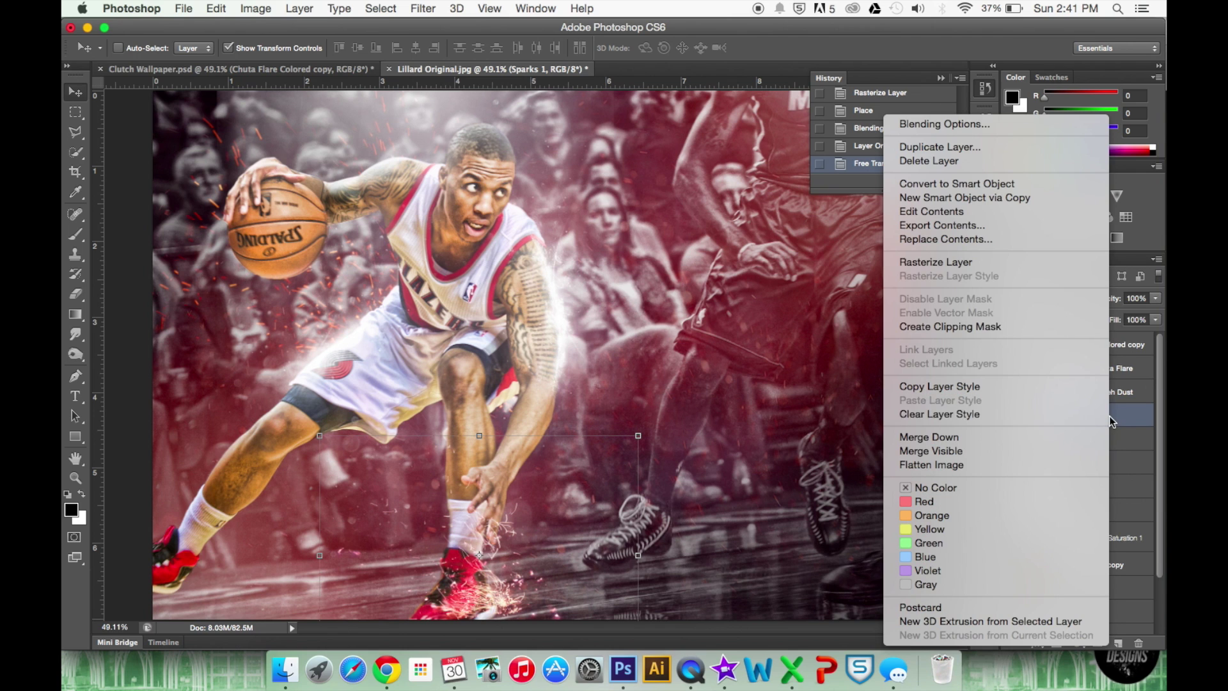
left_click(936, 262)
left_click(255, 8)
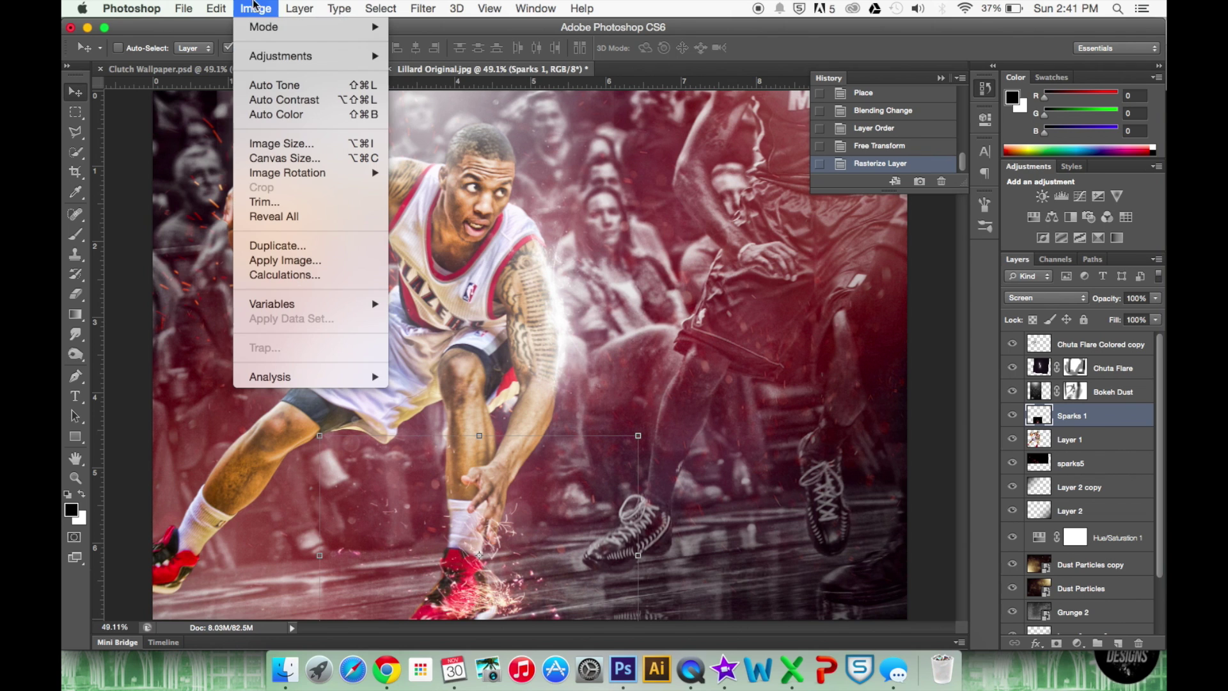
mouse_move(274, 56)
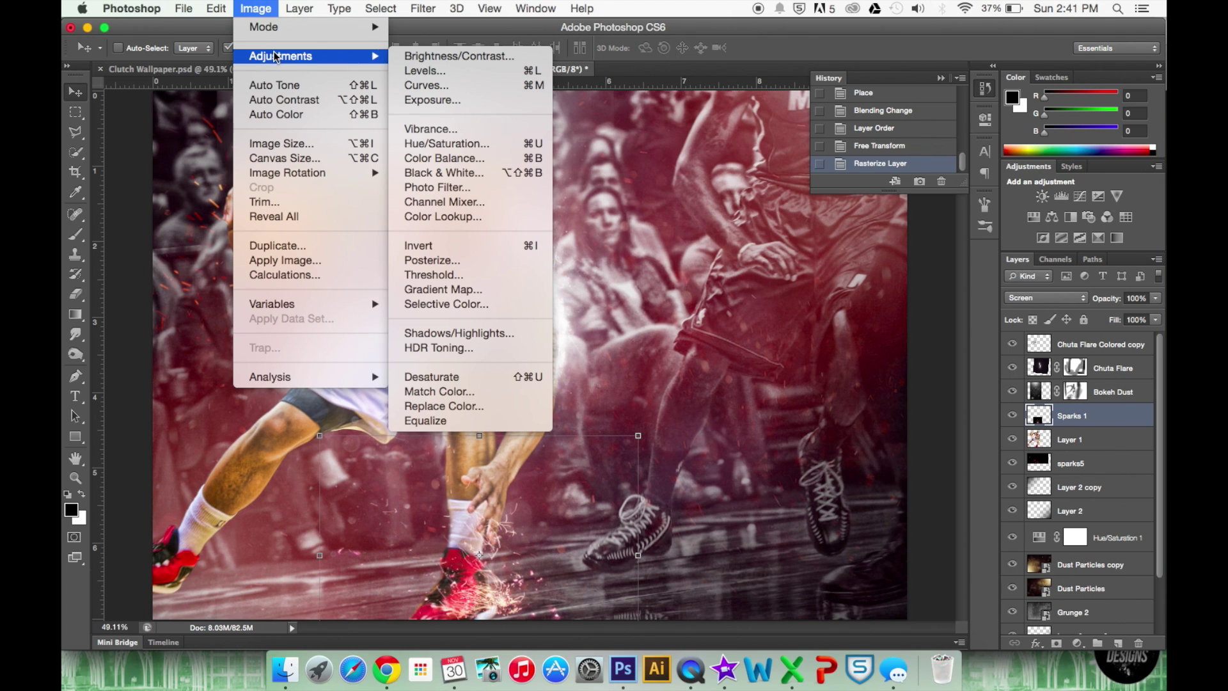
left_click(463, 143)
left_click(1100, 504)
left_click(938, 446)
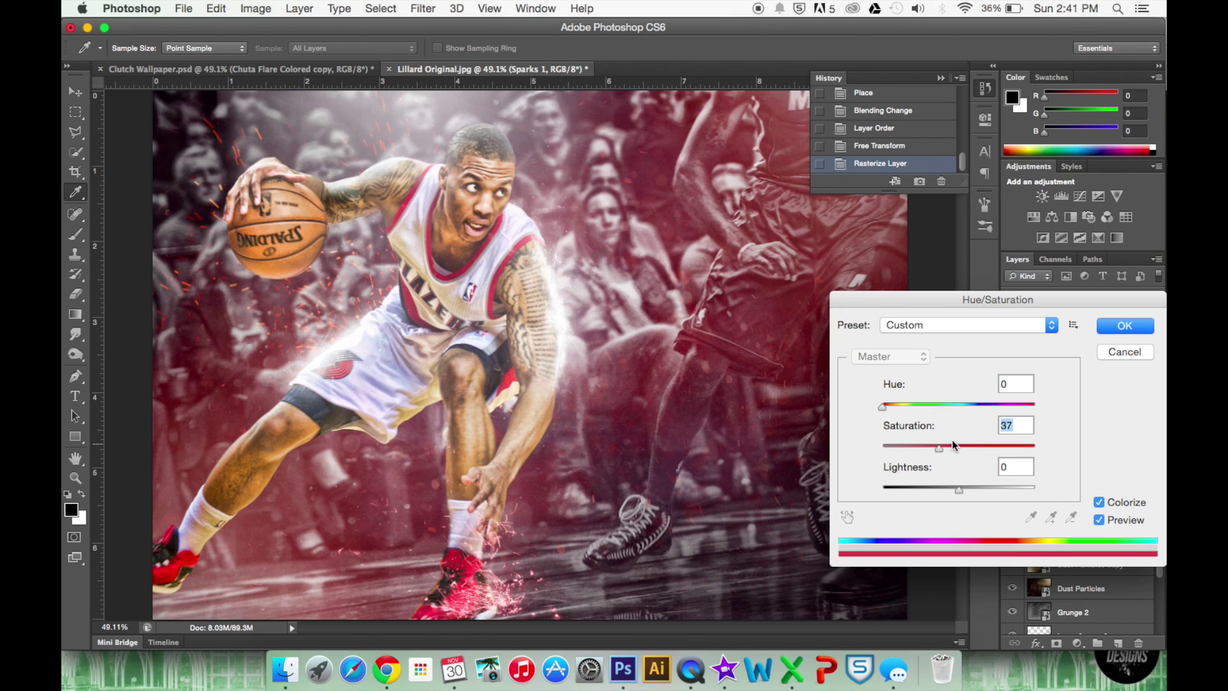
left_click(951, 446)
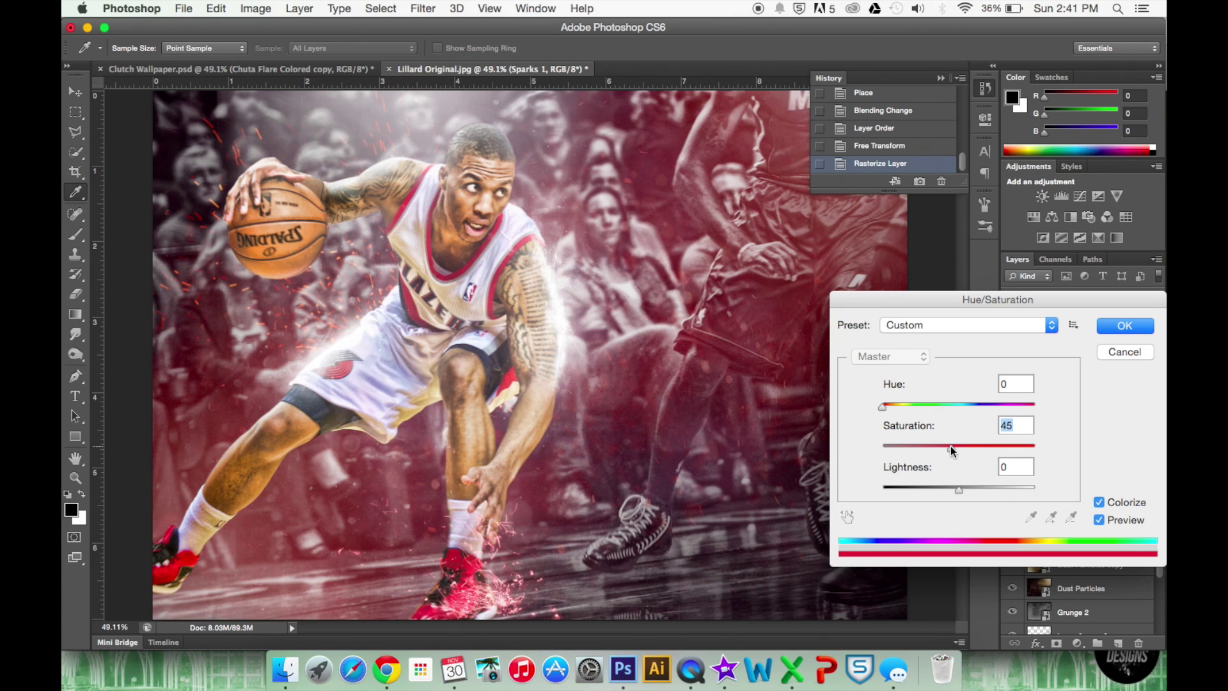
left_click(1127, 326)
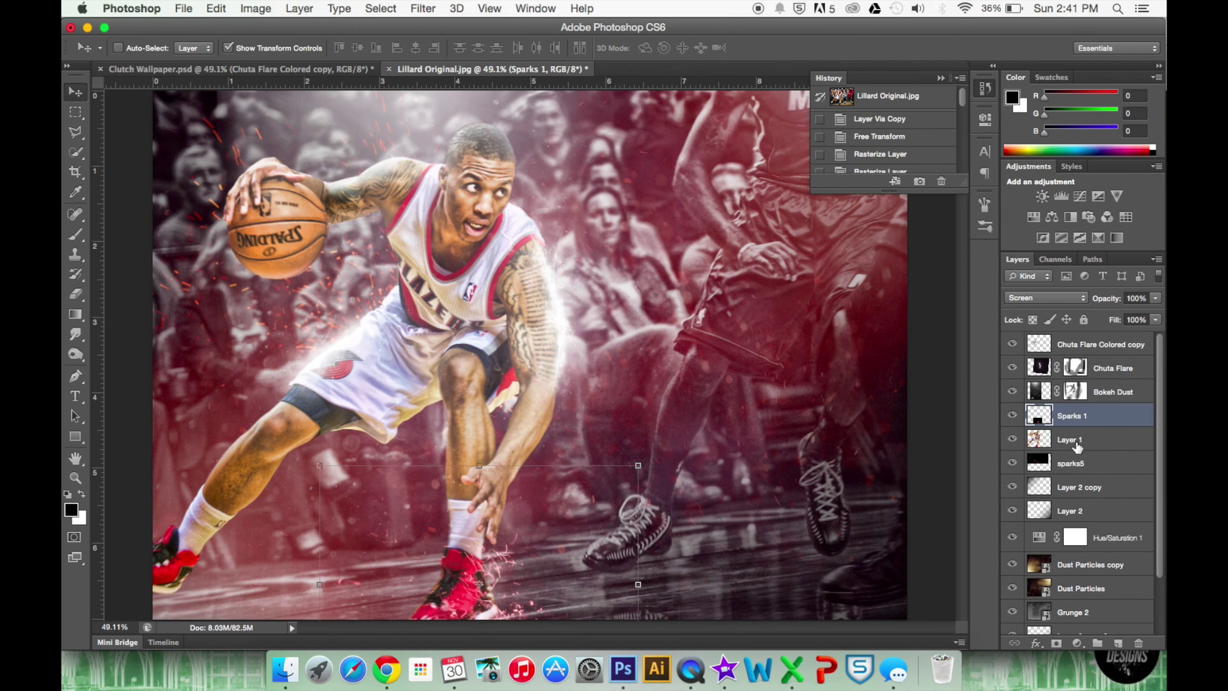
- Create a new layer above Layer 1 and fill the player's outline, loaded as a selection from Layer 1, with black at 100% opacity
scroll(1081, 529, "down", 3)
scroll(1080, 529, "up", 3)
left_click(1087, 444)
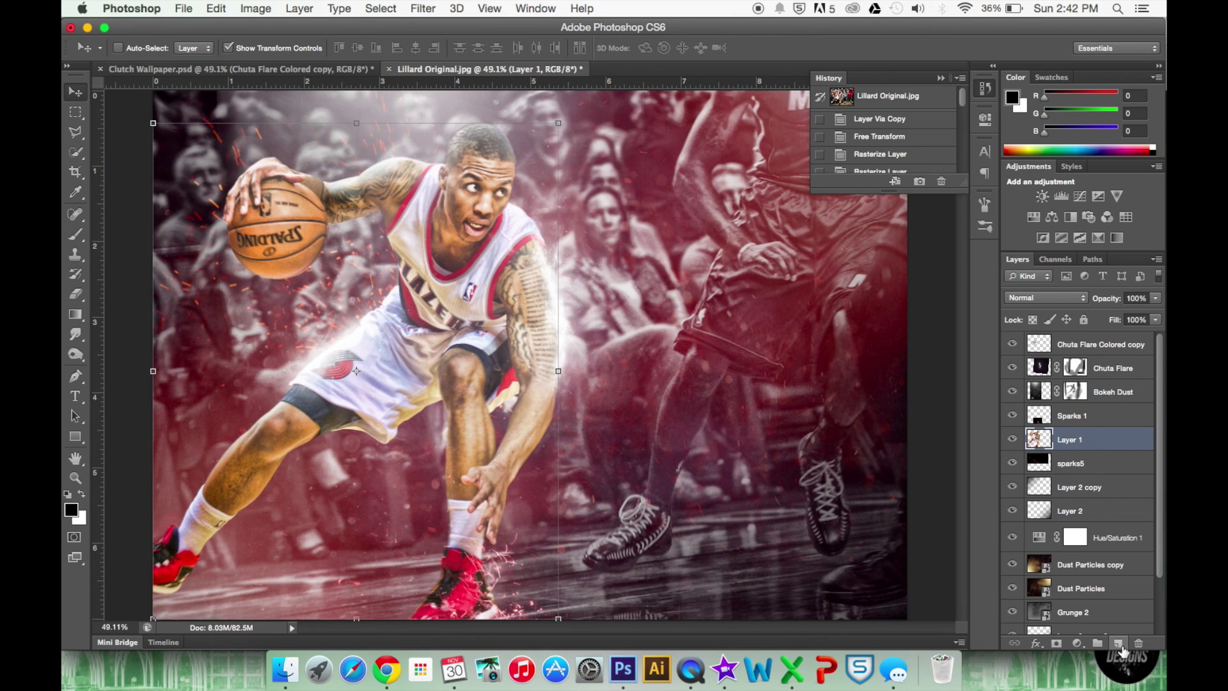
left_click(1119, 645)
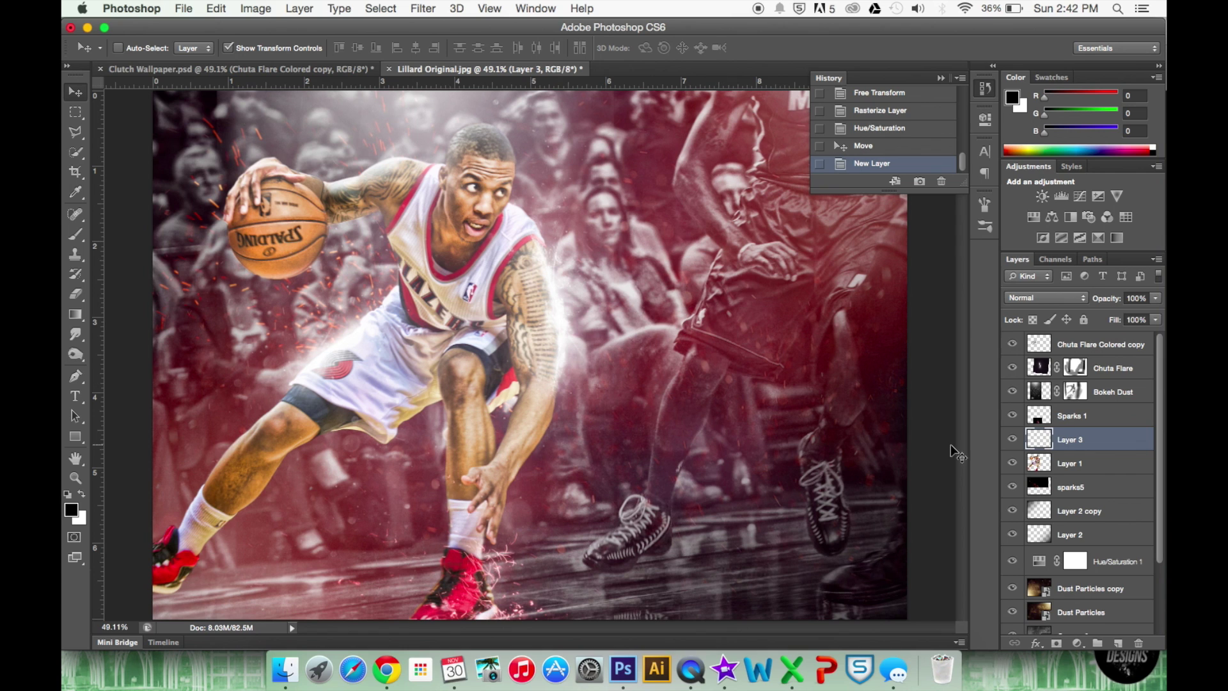
left_click(1039, 465, "super")
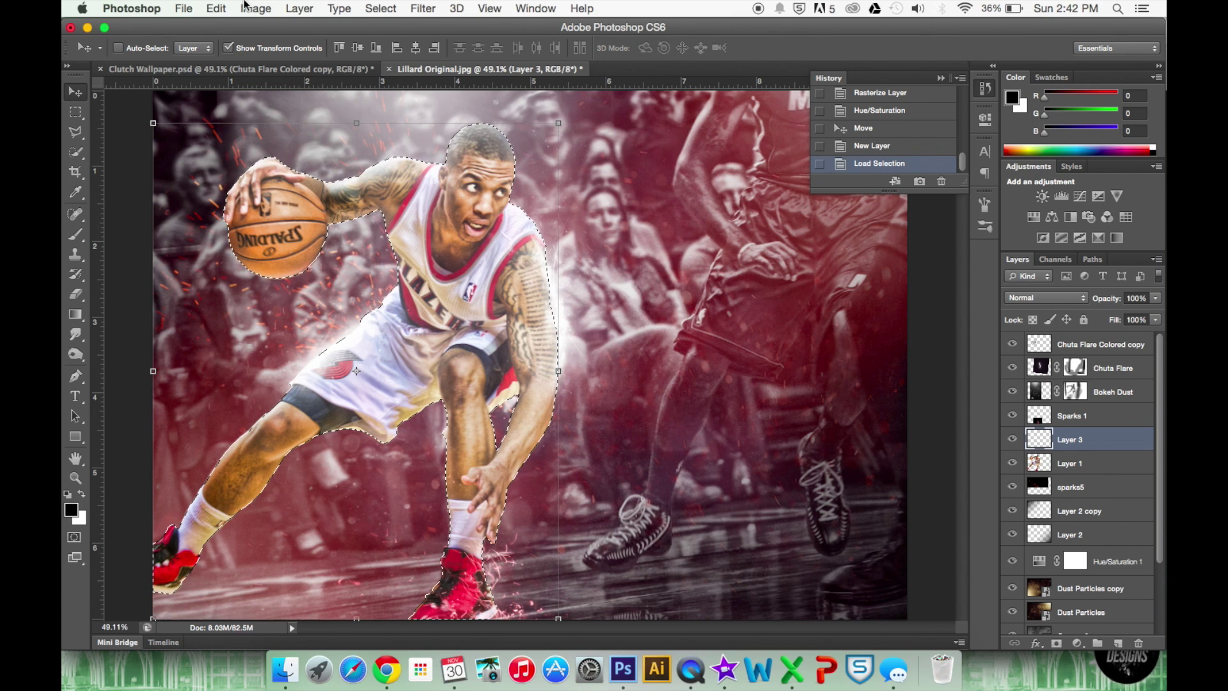
left_click(217, 9)
left_click(227, 260)
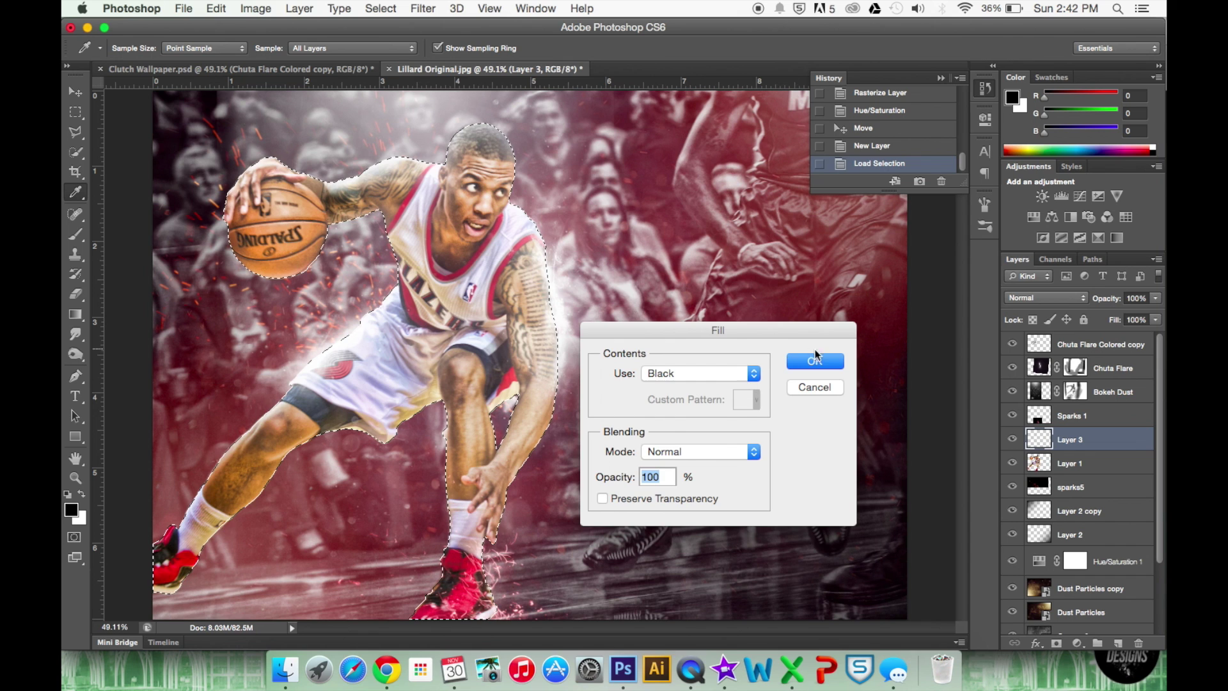
left_click(815, 360)
key("v")
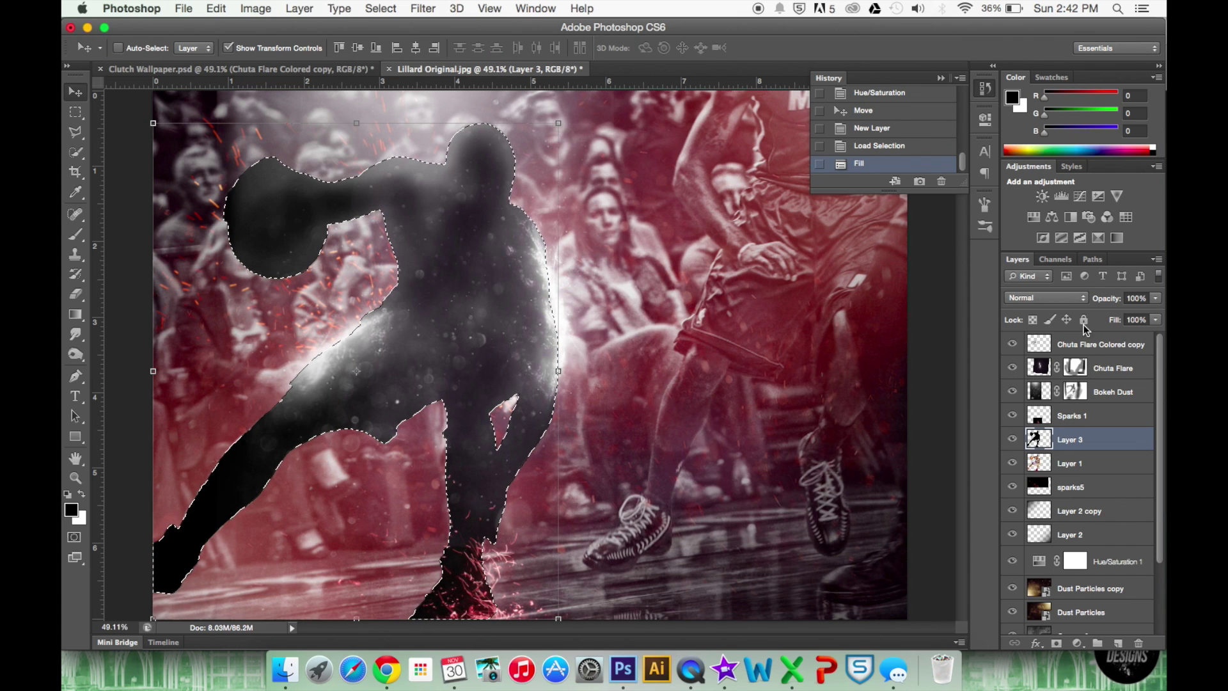
- Set Layer 3 to Soft Light with 55% fill and 51% opacity, compare the player with and without it, and clear the selection
left_click(1075, 298)
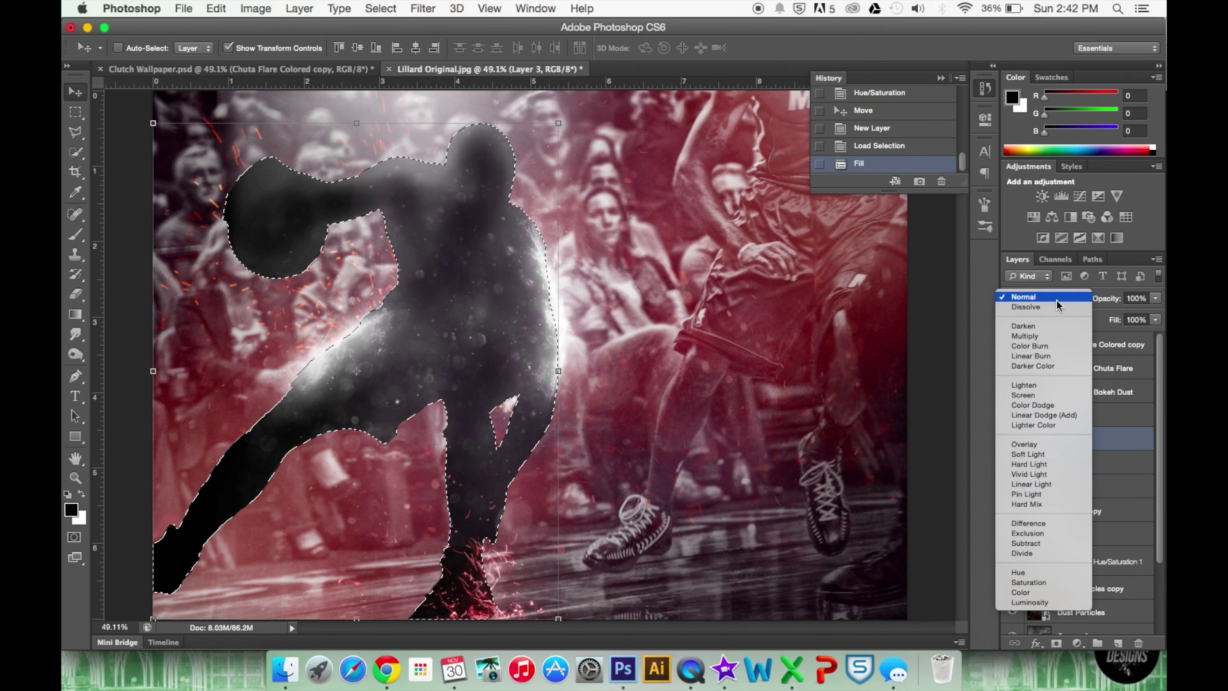
left_click(1060, 455)
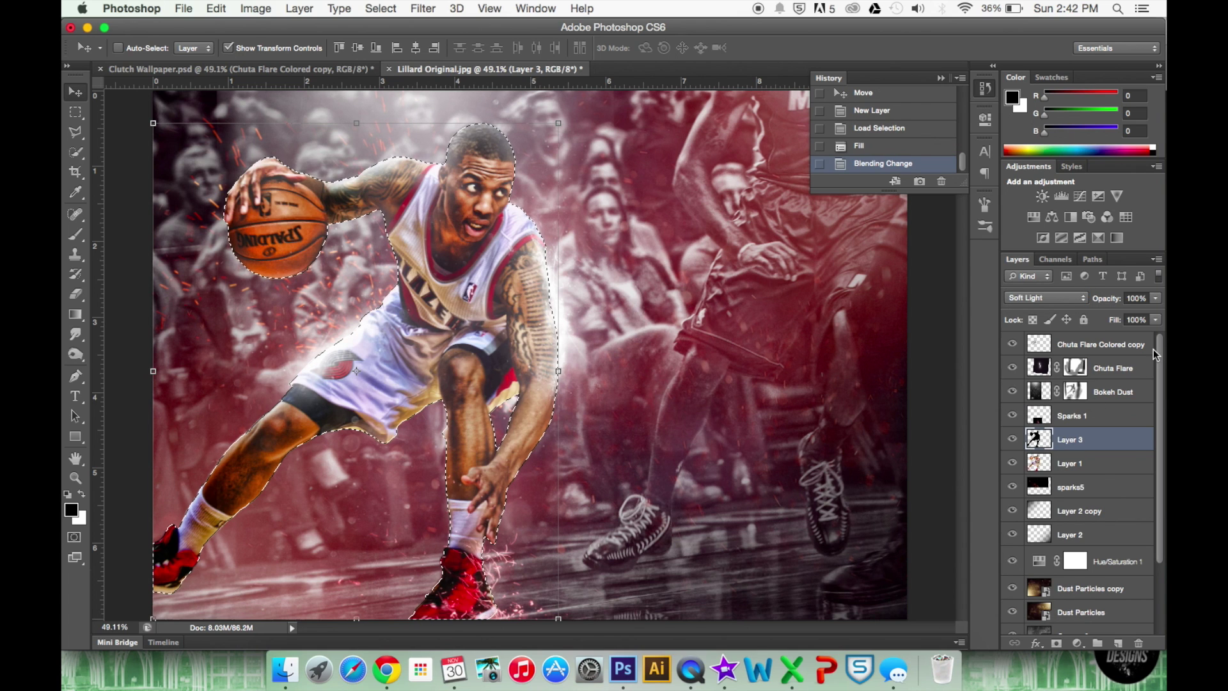
left_click(1156, 320)
left_click_drag(1158, 334, 1124, 334)
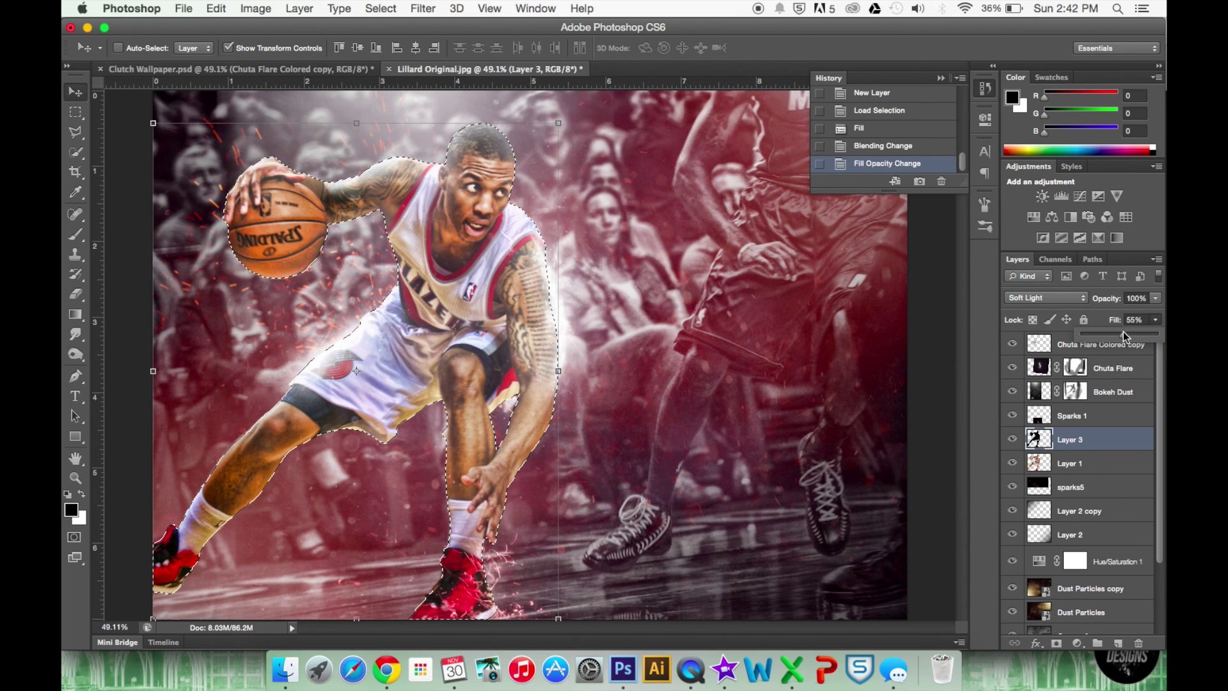
left_click(1158, 311)
left_click(1157, 299)
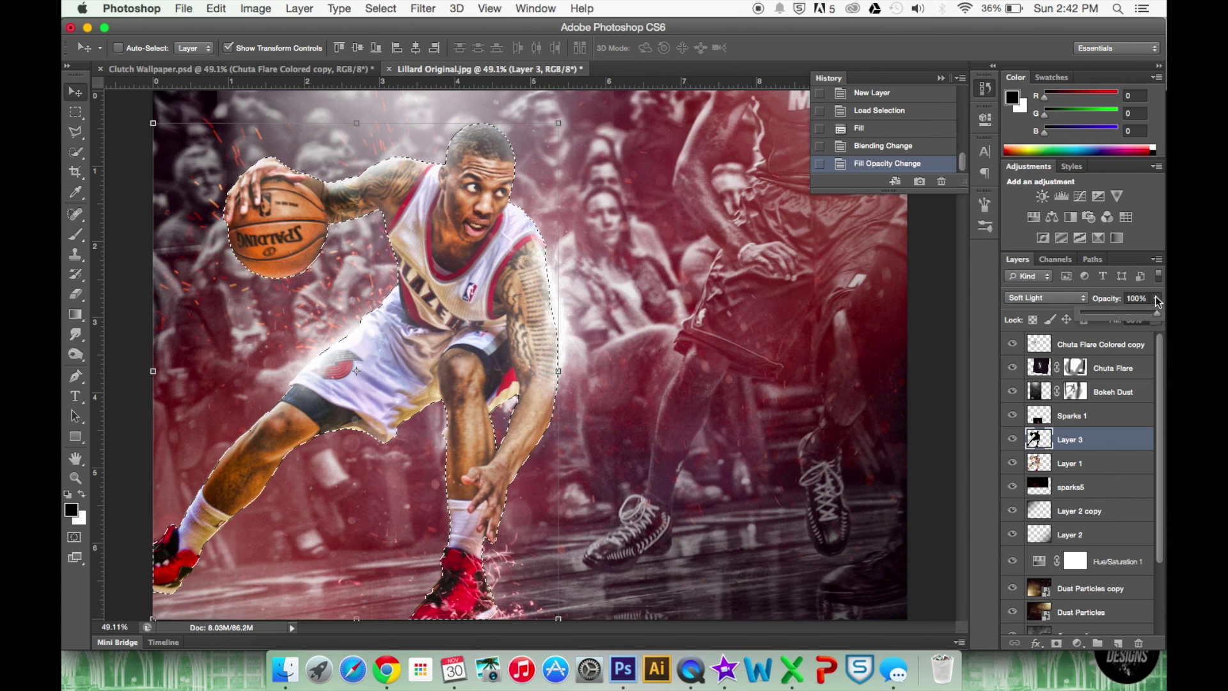
left_click_drag(1131, 320, 1120, 314)
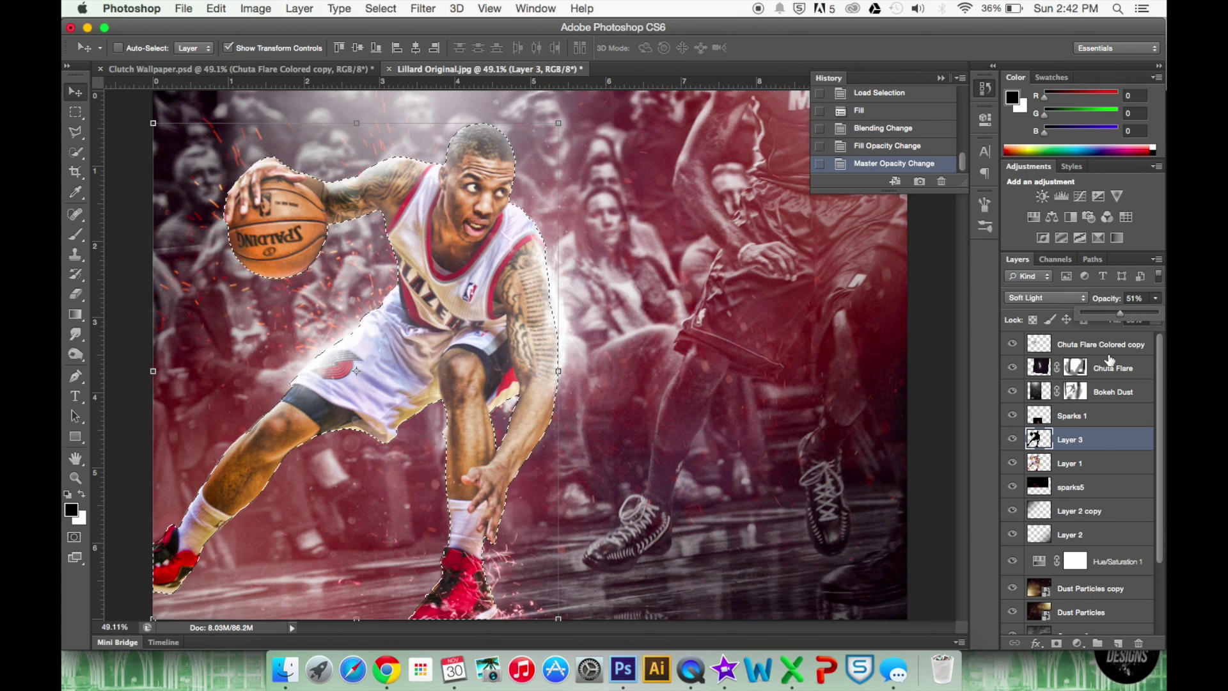
left_click(1012, 442)
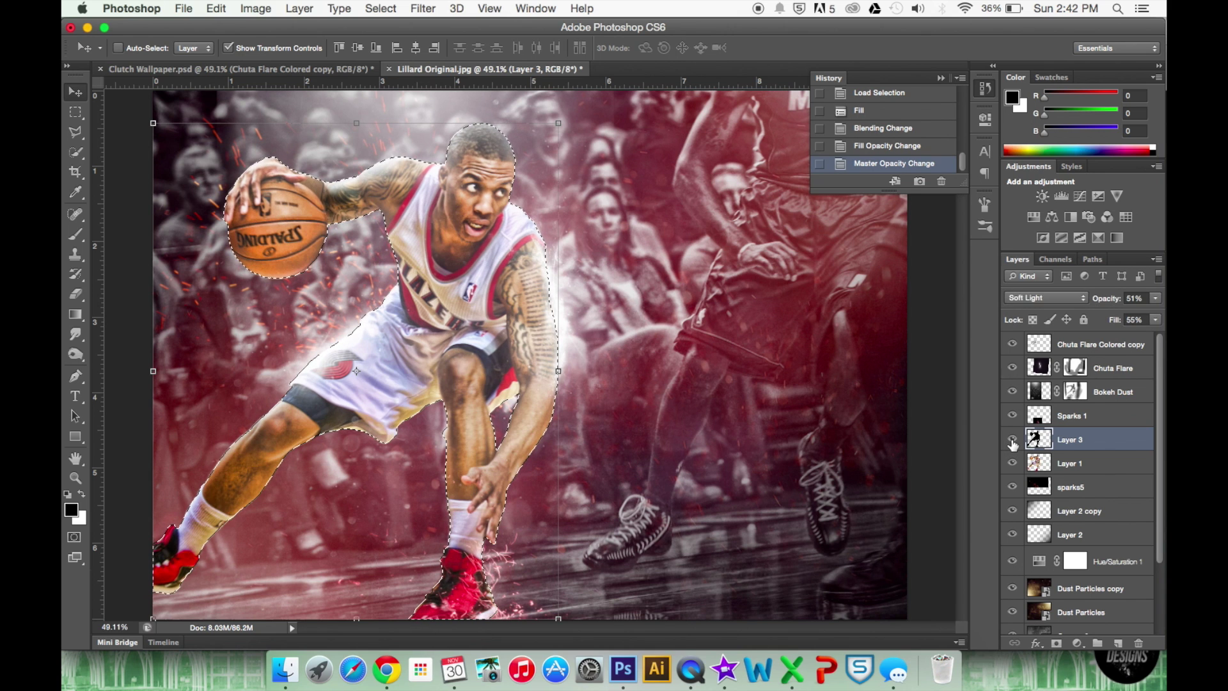
left_click(1013, 443)
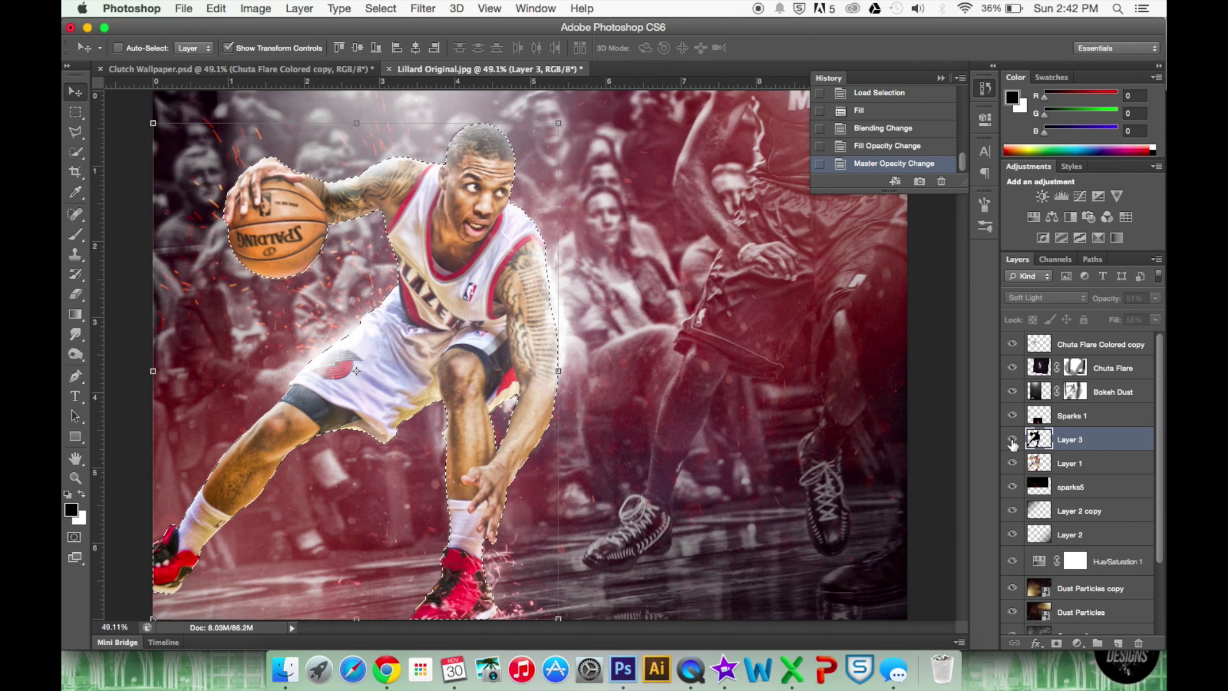
left_click(1013, 442)
left_click(986, 89)
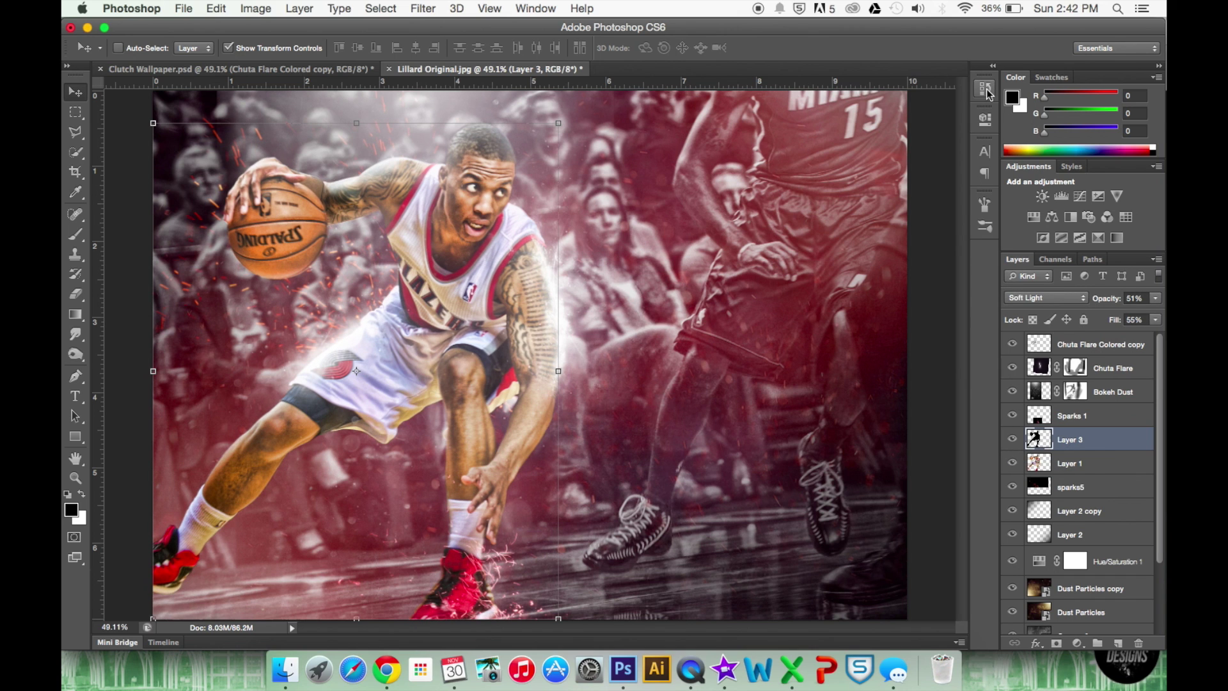
- Start a text box over the crowd beside the player's head, using white Impact at 72 pt
left_click(77, 395)
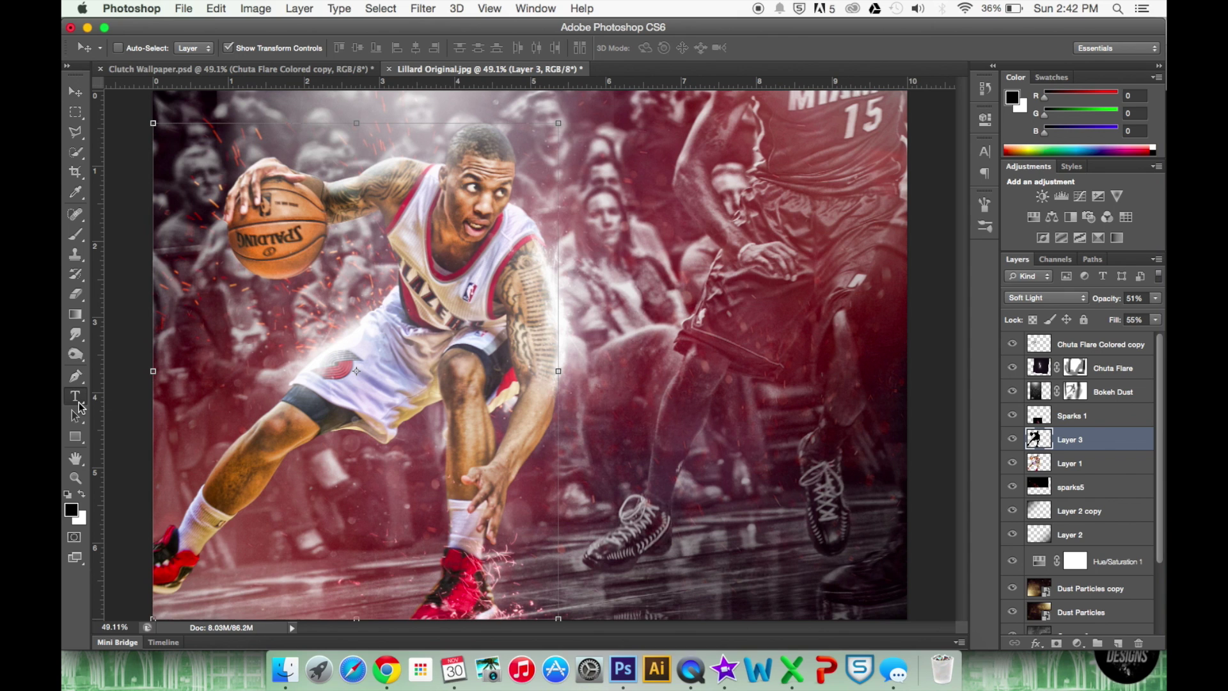
left_click_drag(597, 185, 874, 224)
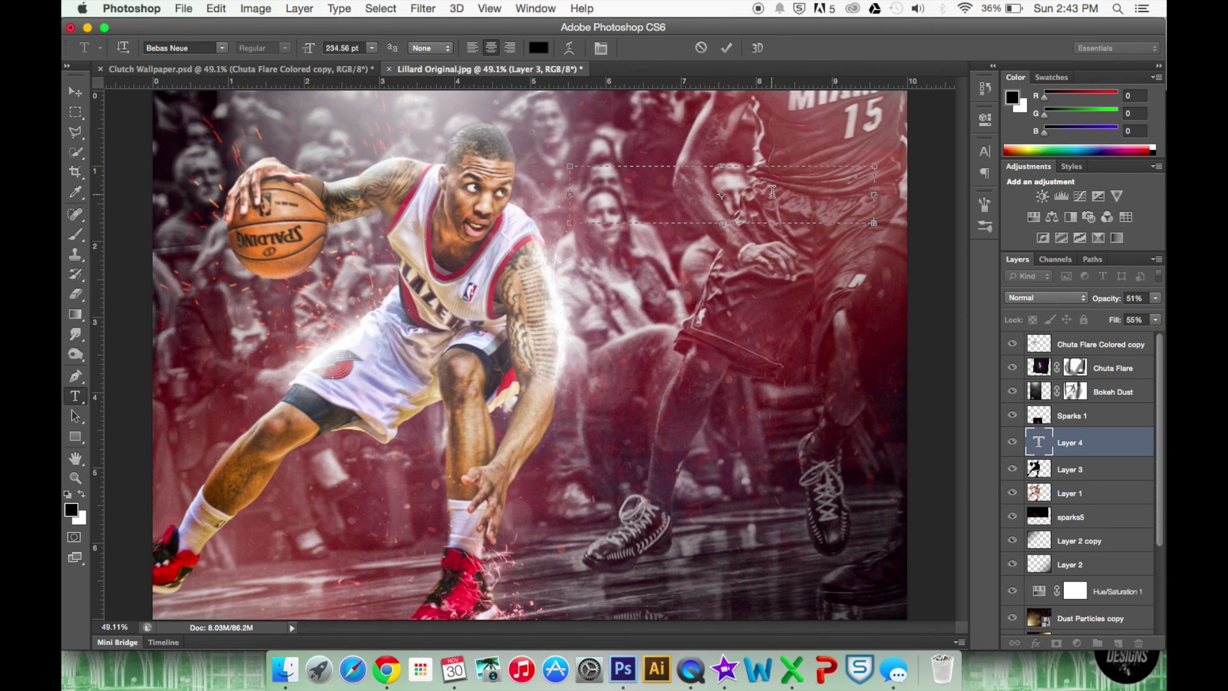
left_click(197, 48)
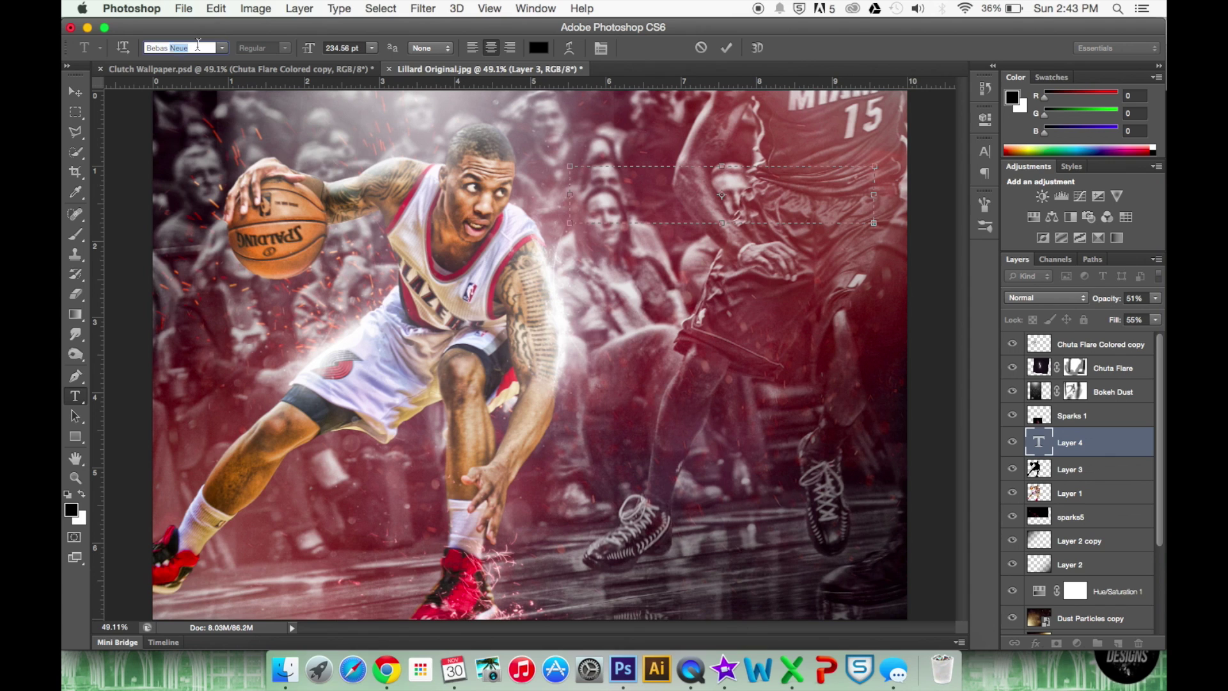
type("Impact")
key("Return")
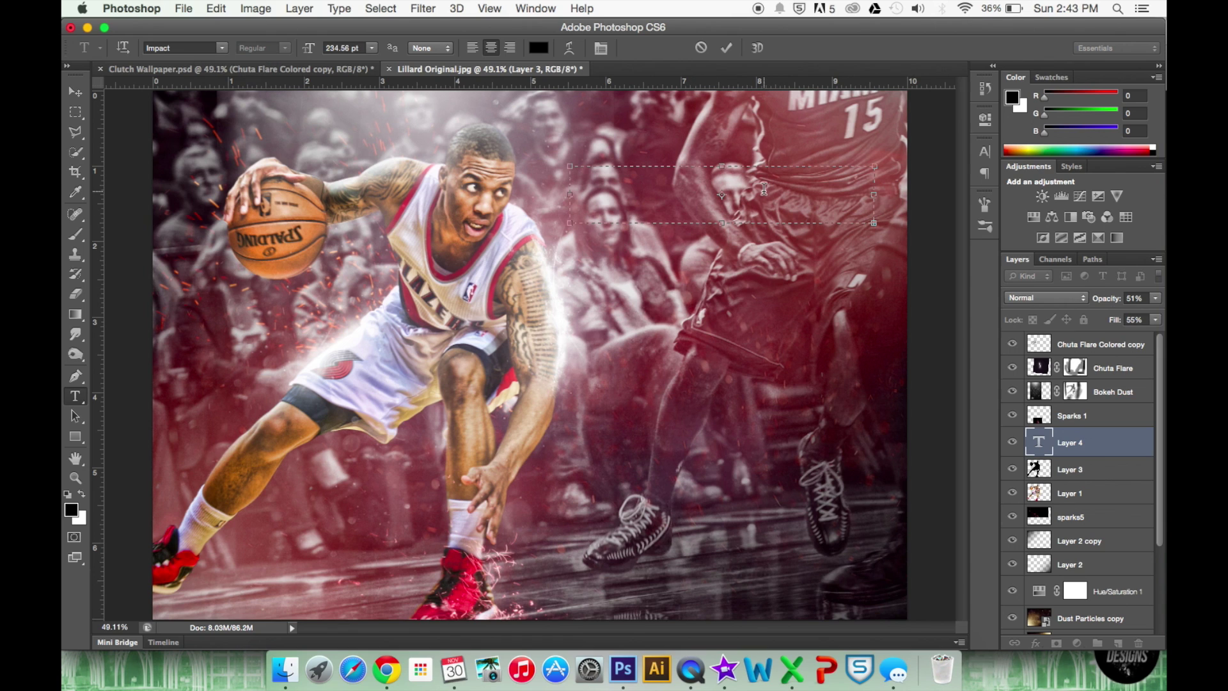
left_click(371, 48)
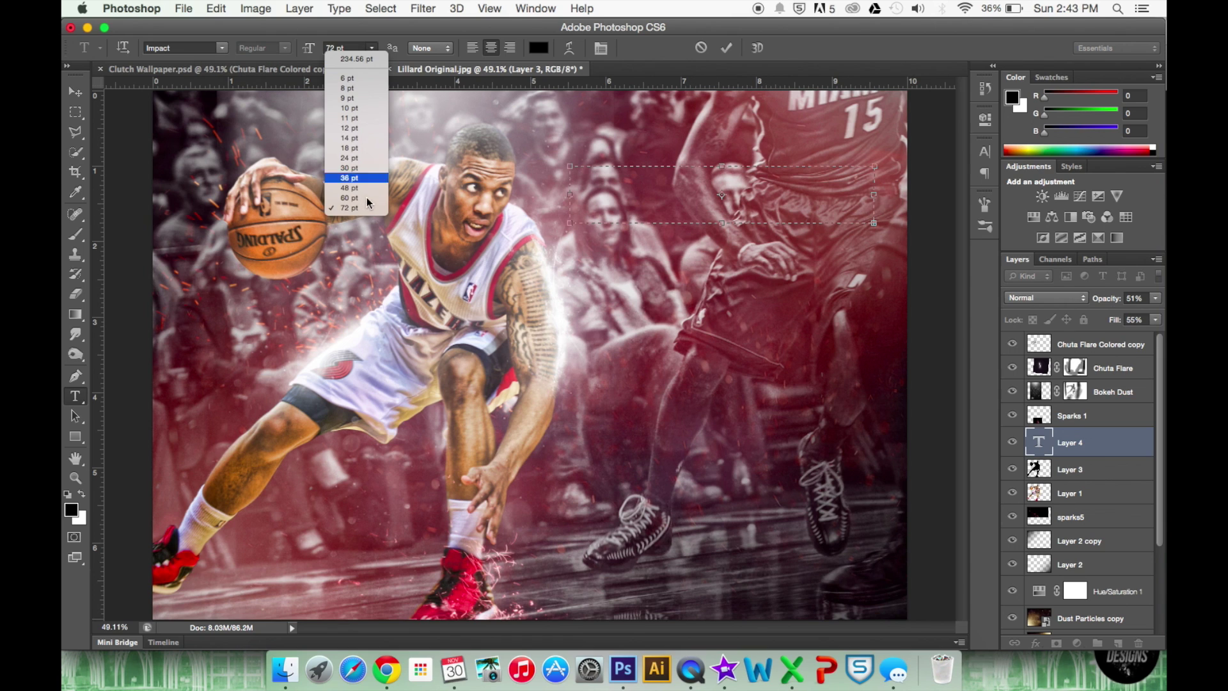
left_click(361, 208)
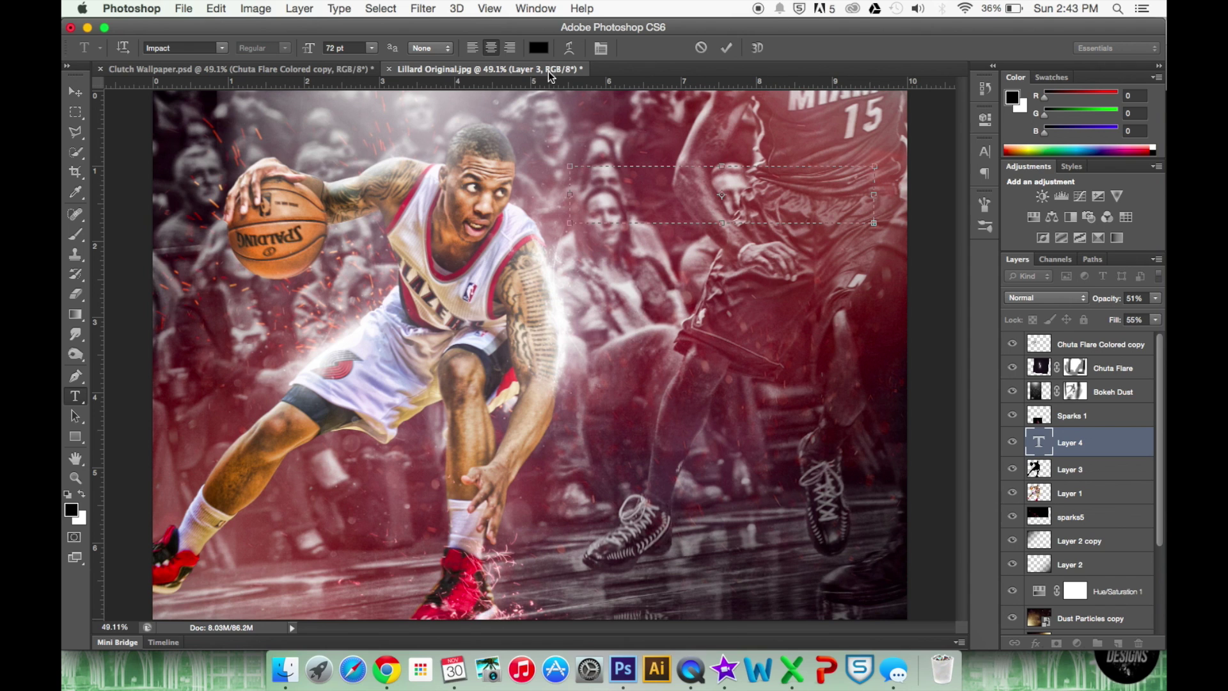
left_click(539, 48)
mouse_move(678, 406)
left_mouse_down()
mouse_move(614, 377)
mouse_move(594, 330)
left_mouse_up()
left_click(951, 366)
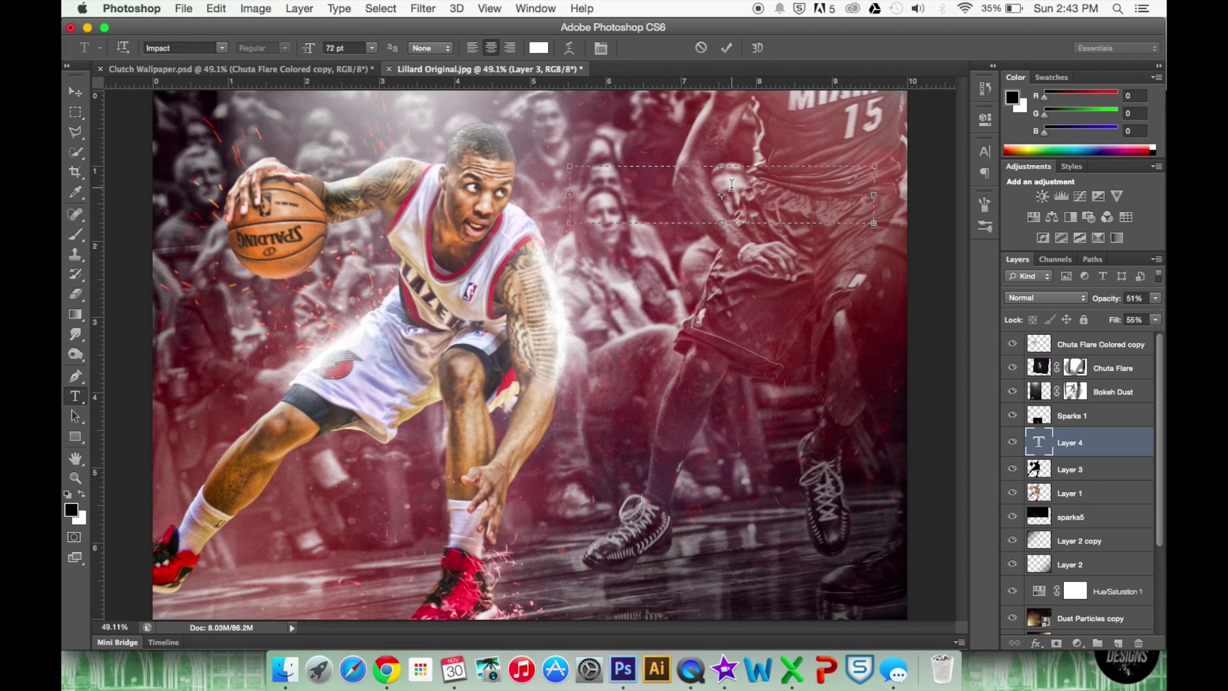
- Widen the text box, enter the title CLUTCH, and move it slightly left and up so it sits clear of the image edge
left_click_drag(873, 223, 942, 229)
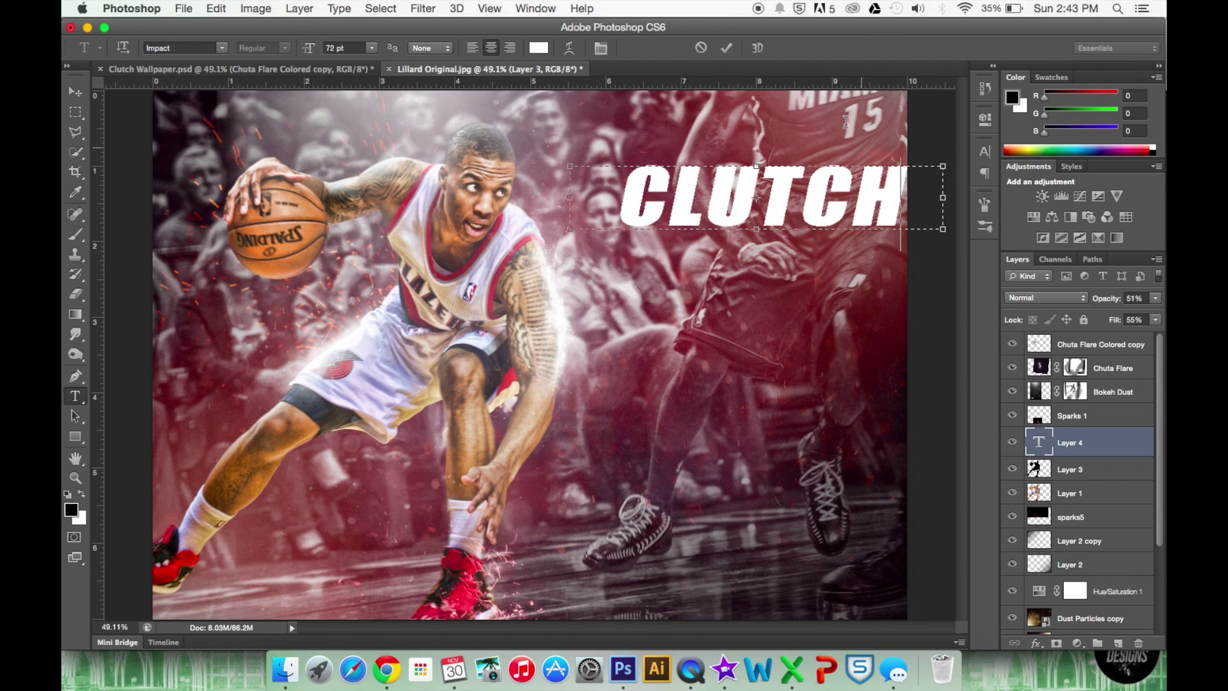
left_click(727, 48)
left_click(70, 96)
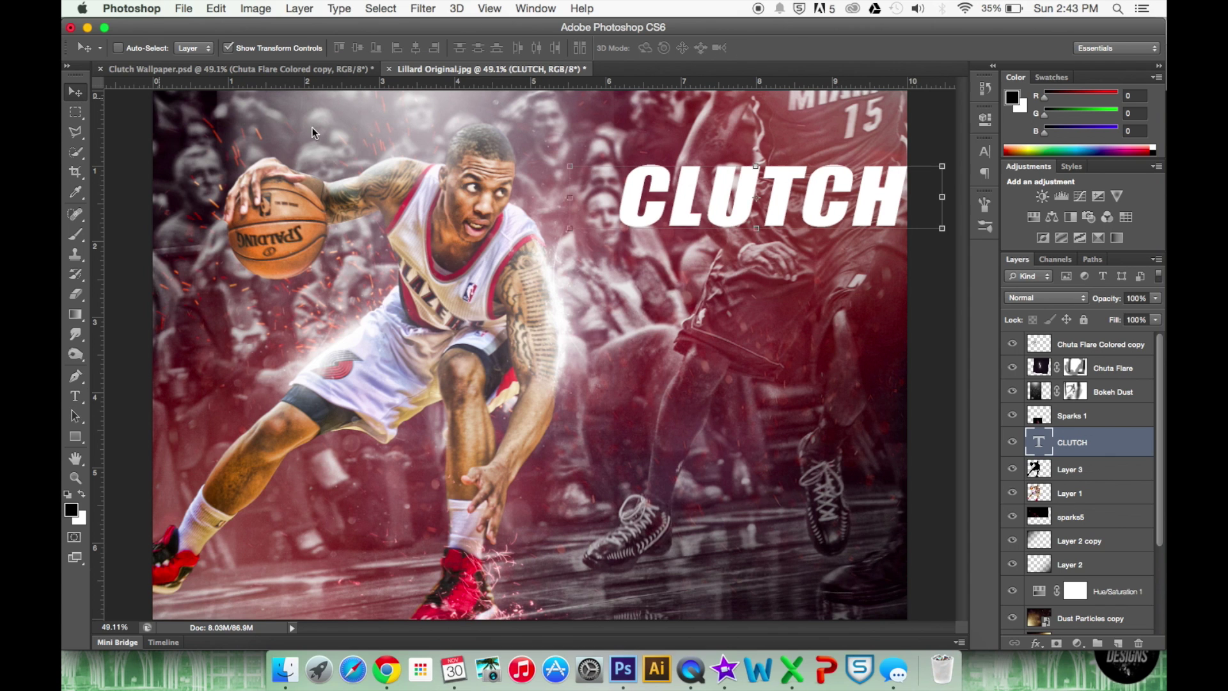
left_click_drag(703, 204, 665, 194)
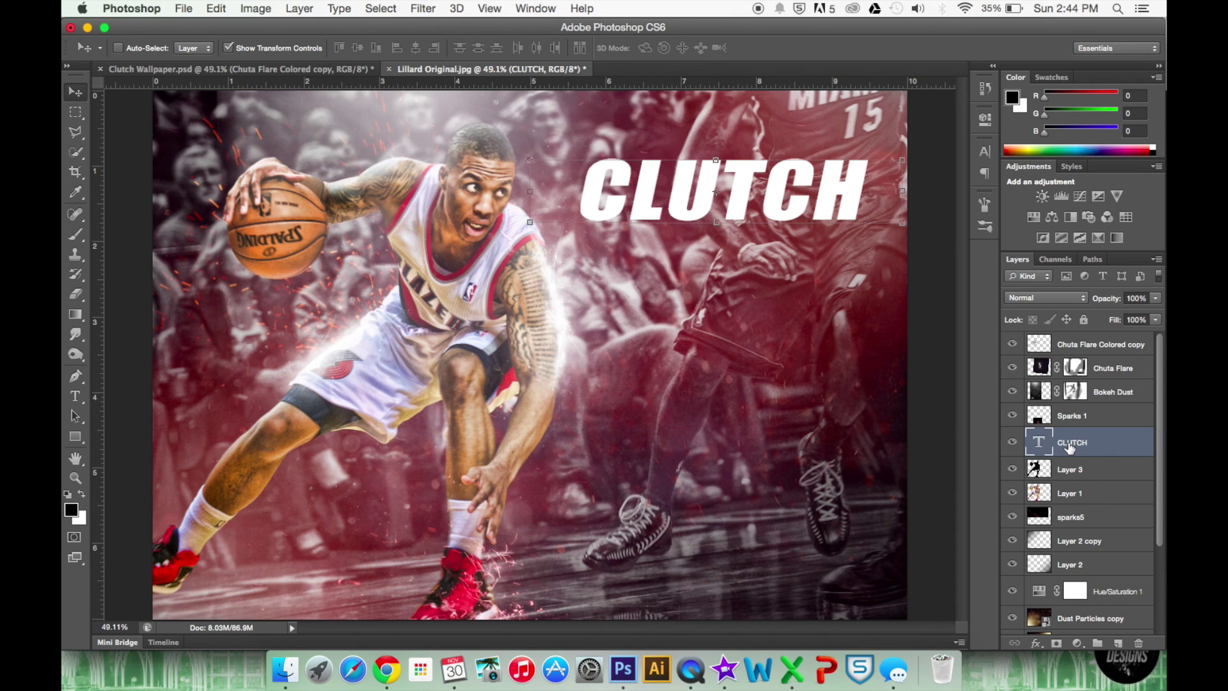
- Give the CLUTCH text a low-spread drop shadow with angle 0°, distance 17 px and size 7 px, and shift the text slightly left
left_click(304, 9)
mouse_move(317, 108)
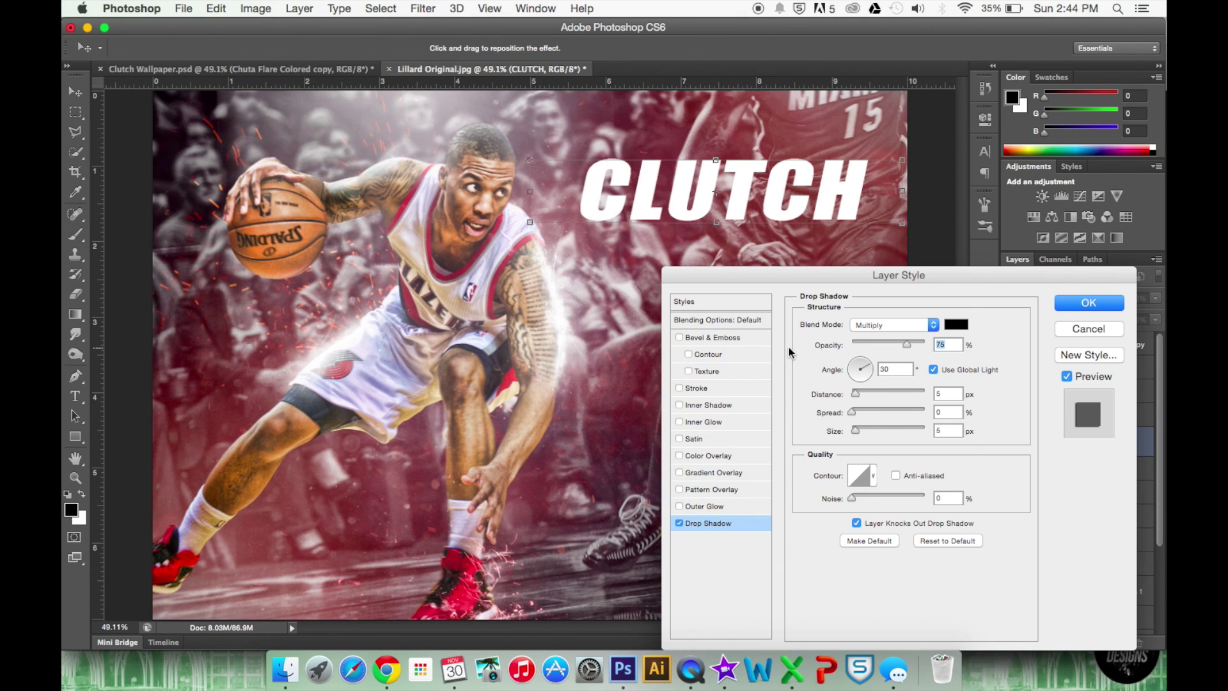
left_click_drag(883, 358, 907, 368)
type("0")
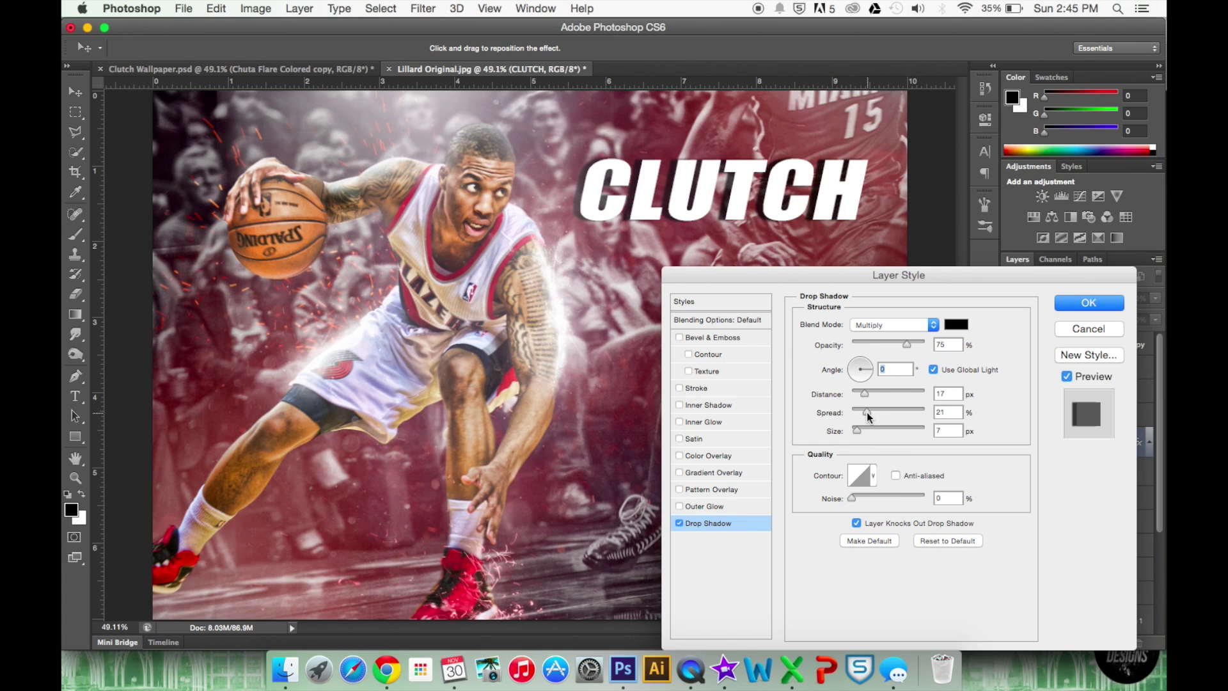
left_click_drag(866, 413, 859, 412)
left_click(1081, 314)
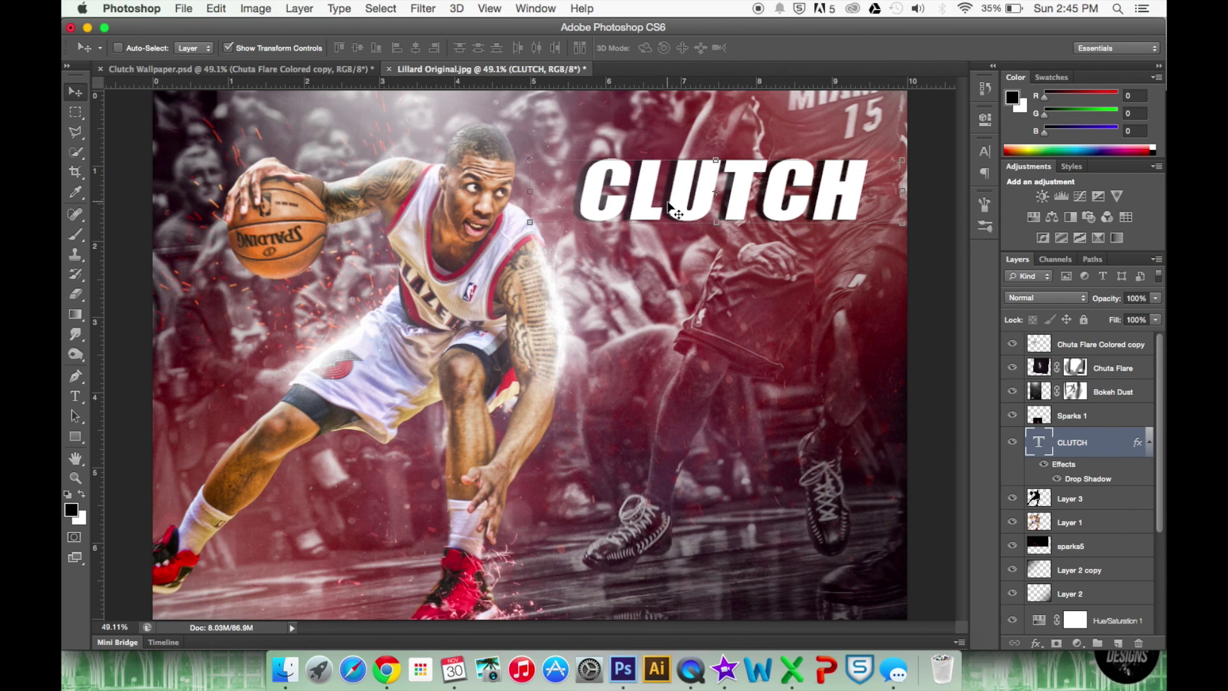
left_click_drag(668, 205, 645, 204)
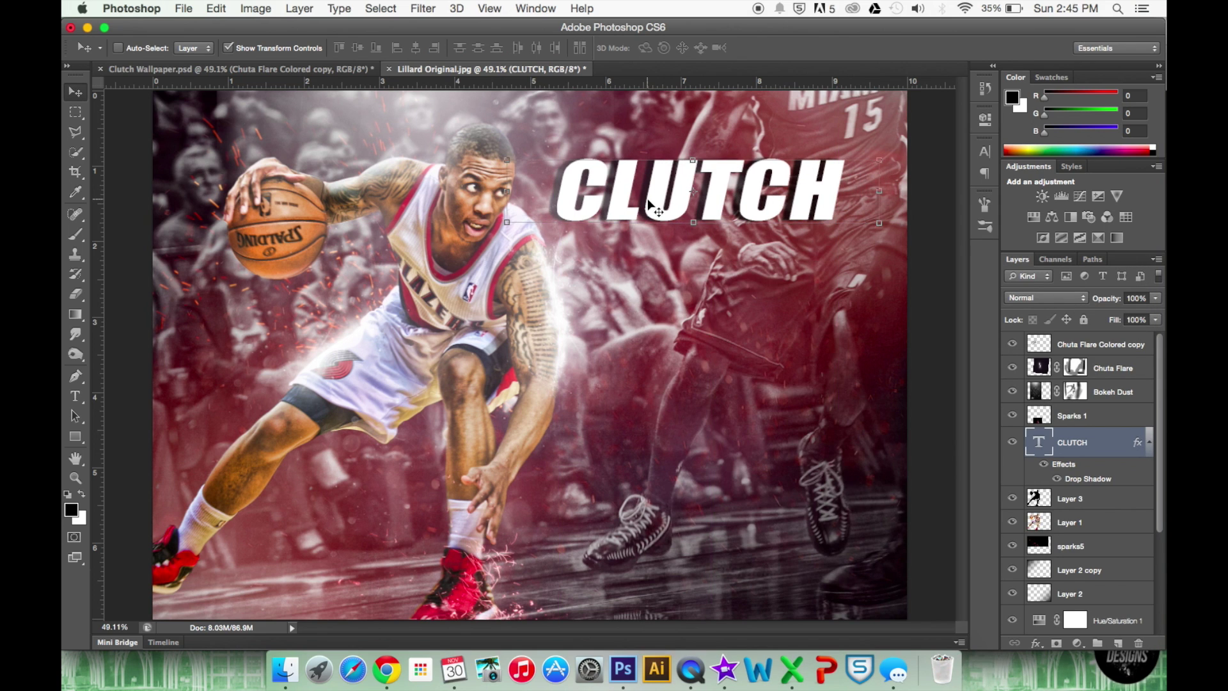
- Place the Trail Blazers Logo image and shrink it to letter height just after the H of the CLUTCH title
left_click(183, 9)
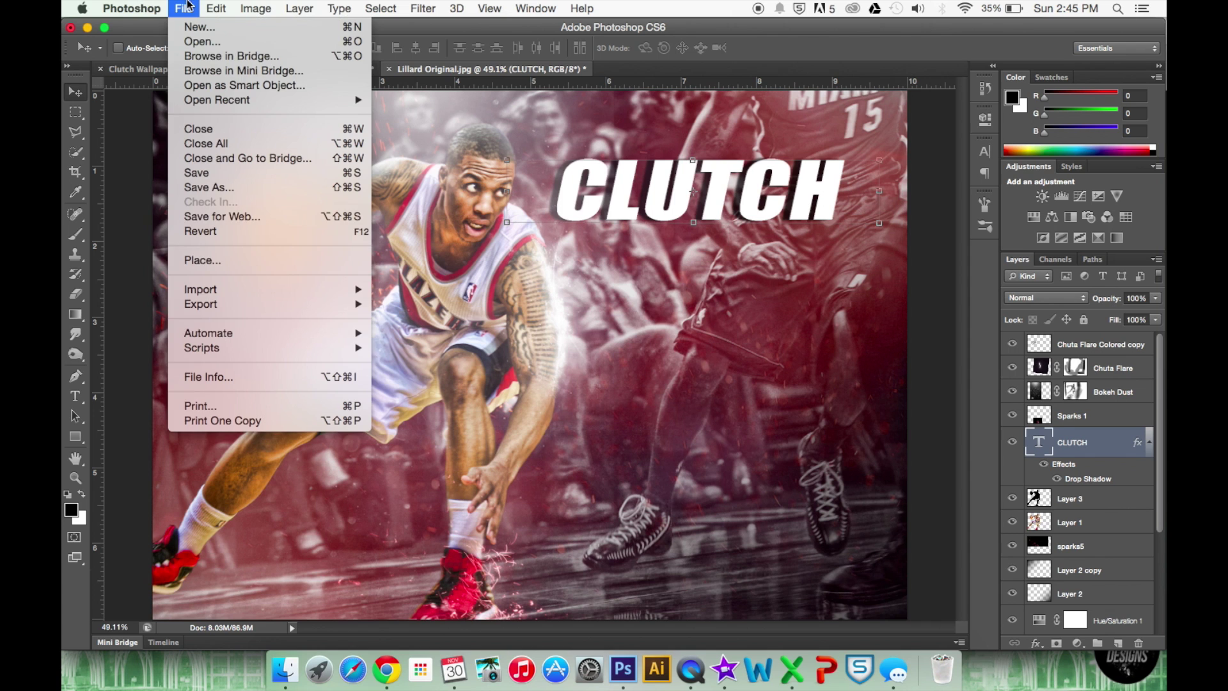
left_click(198, 260)
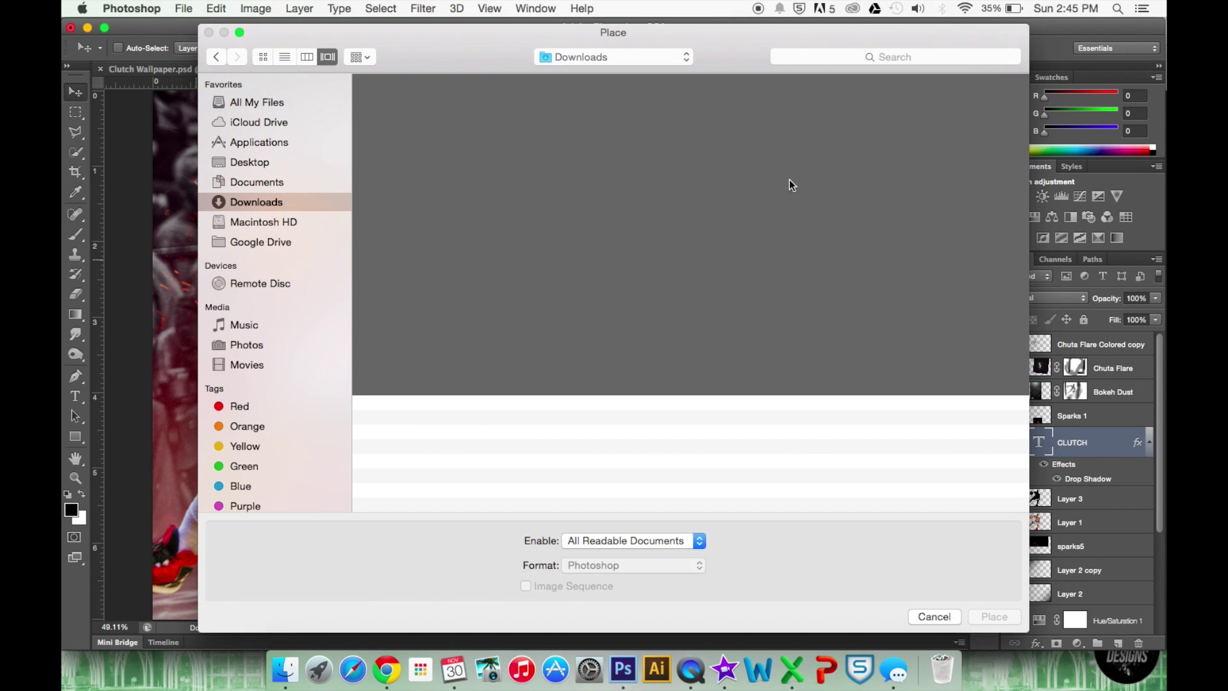
left_click(838, 57)
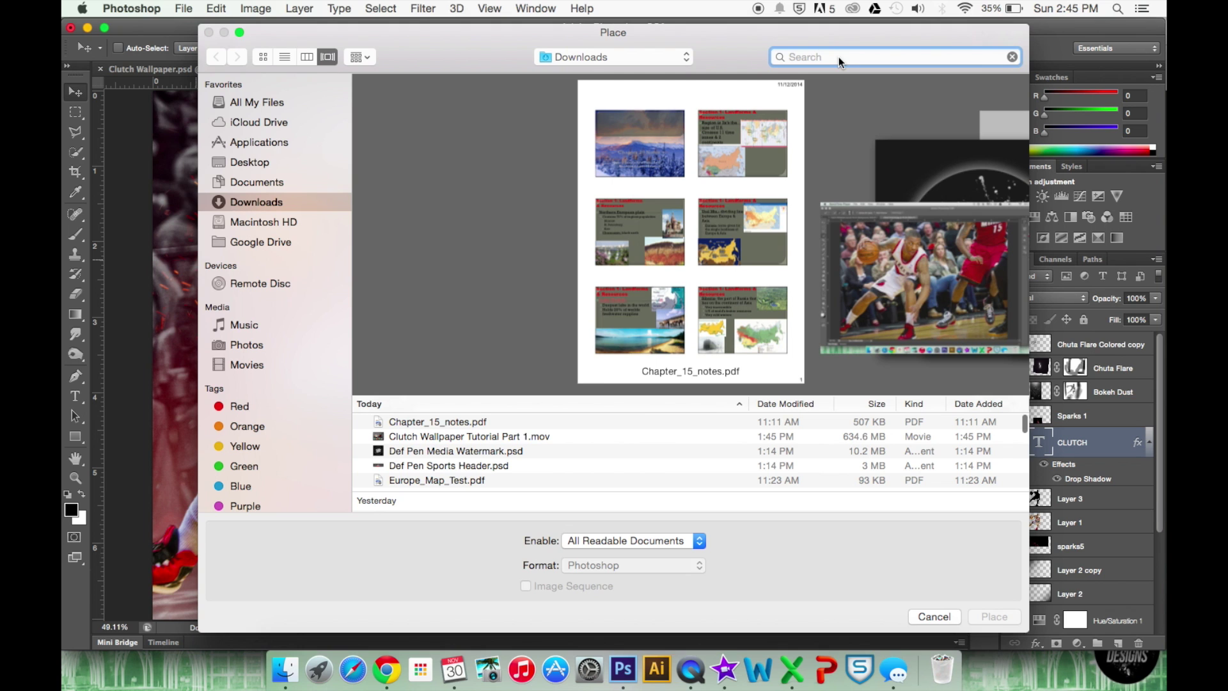
type("TRA")
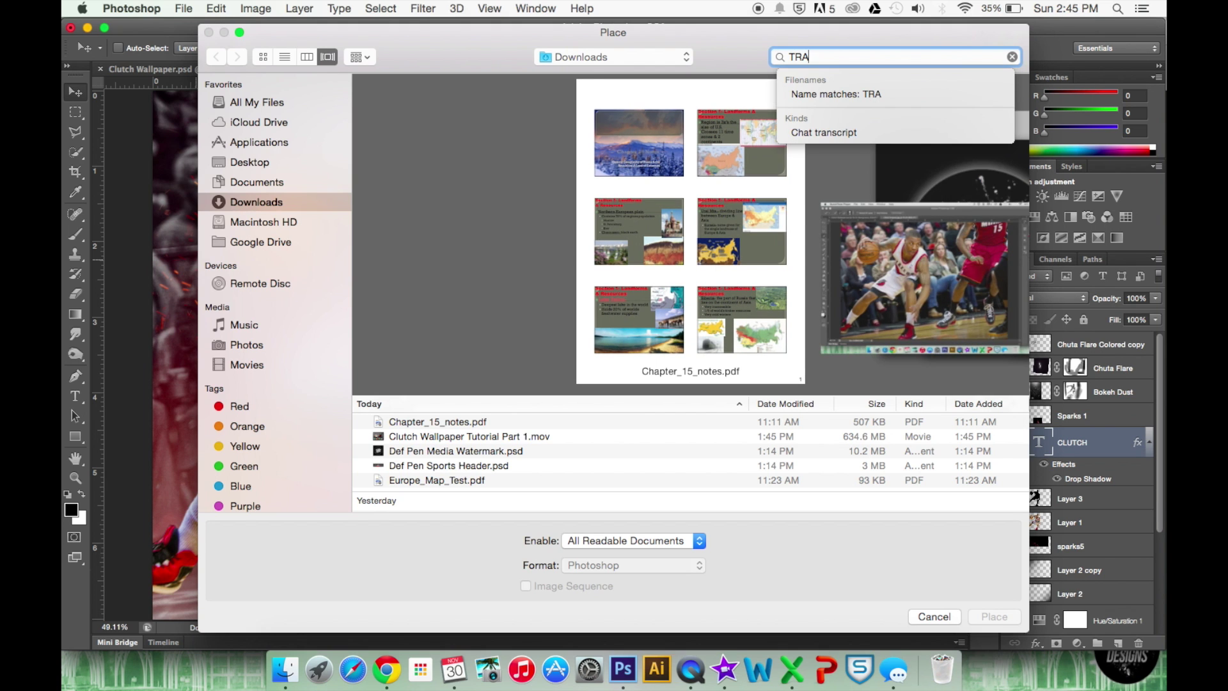
type("ILBLA")
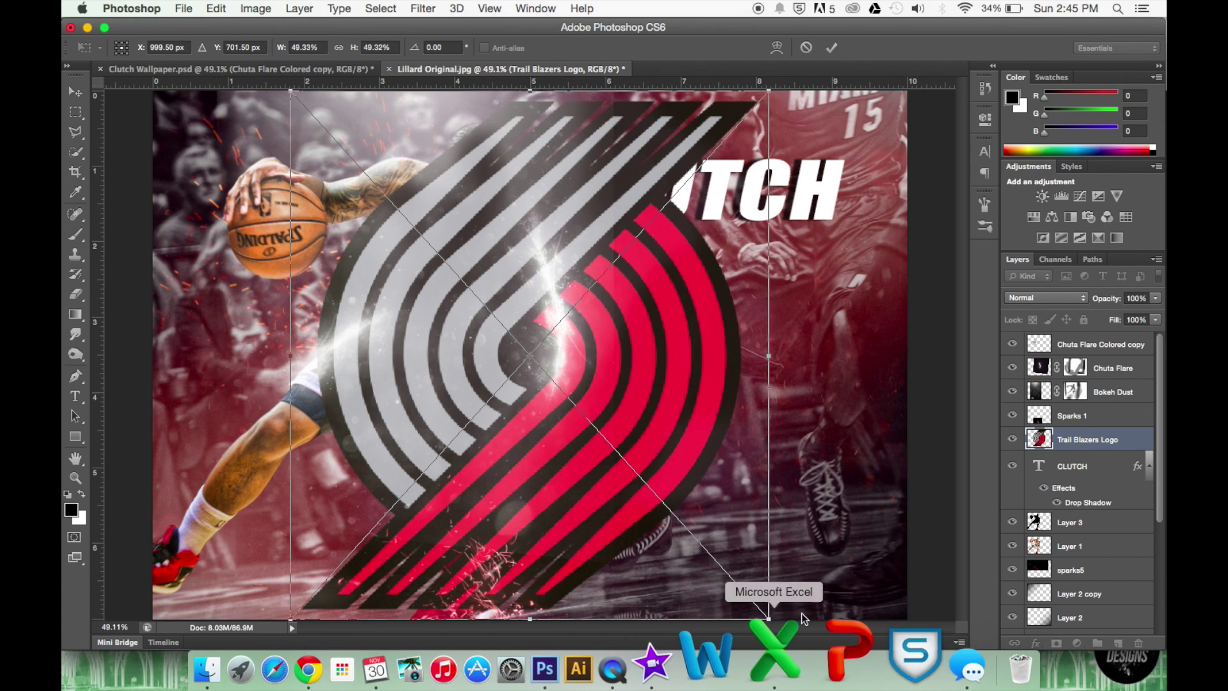
left_click_drag(770, 619, 911, 212)
key("Return")
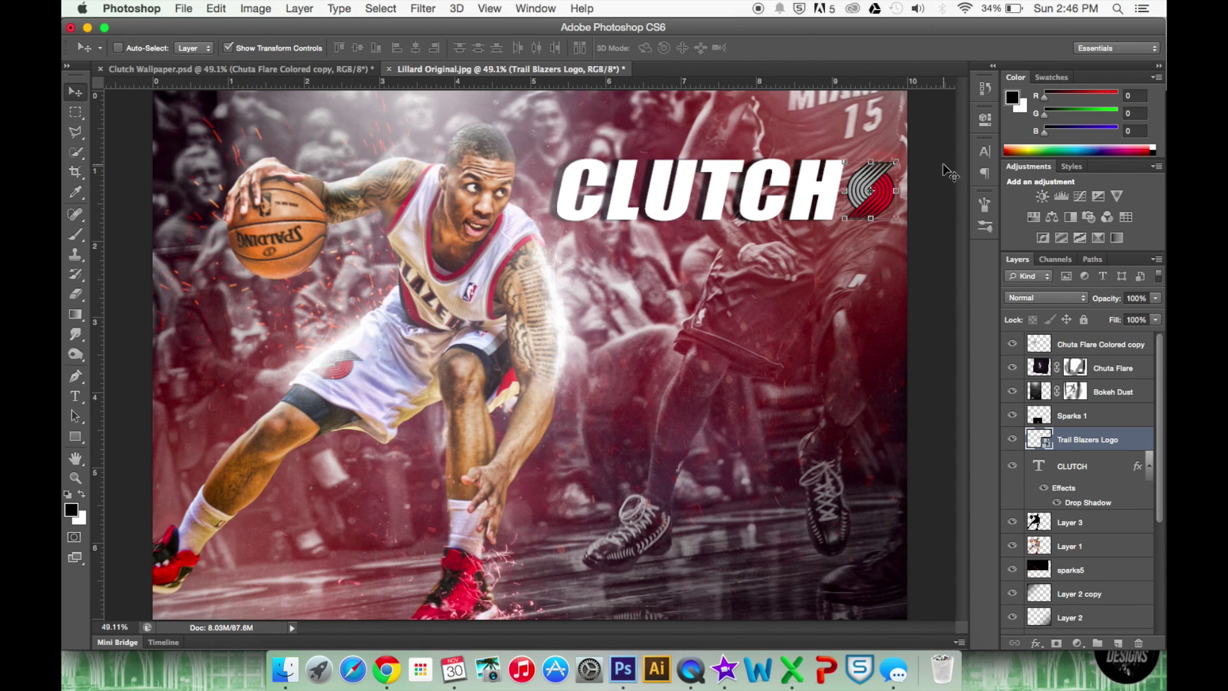
- Place the Design Watermark image as a small badge in the wallpaper's lower-right corner, and select the Background layer
left_click(184, 8)
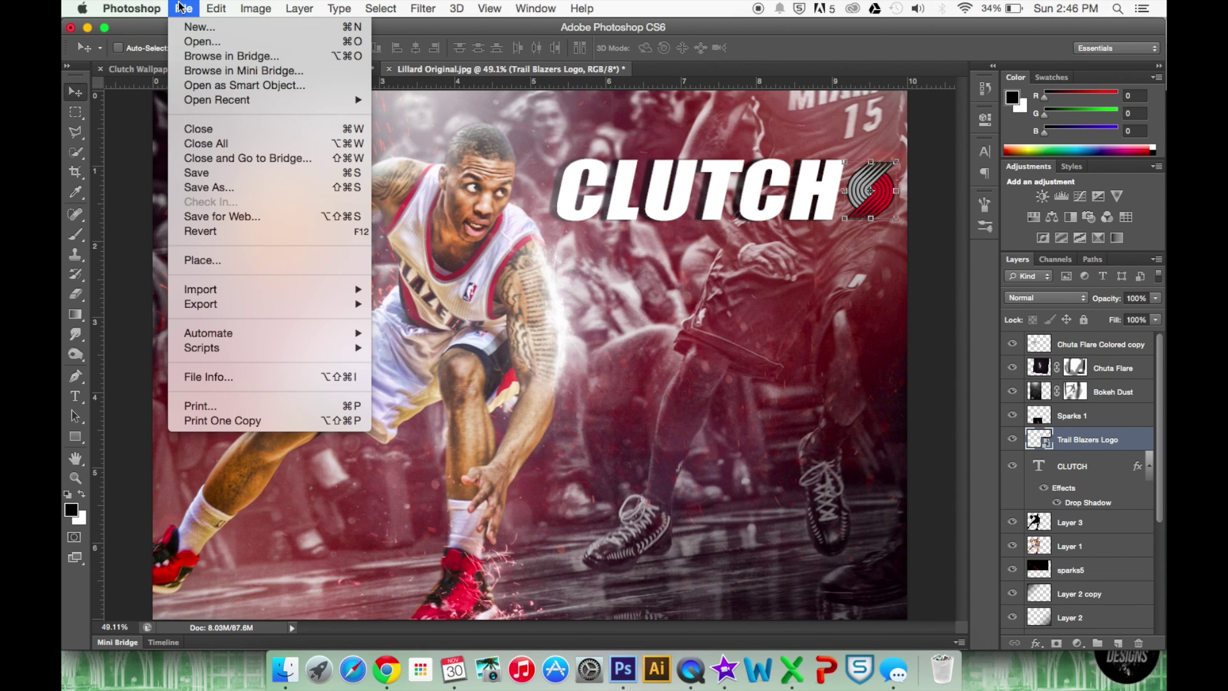
left_click(195, 254)
scroll(486, 418, "up", 3)
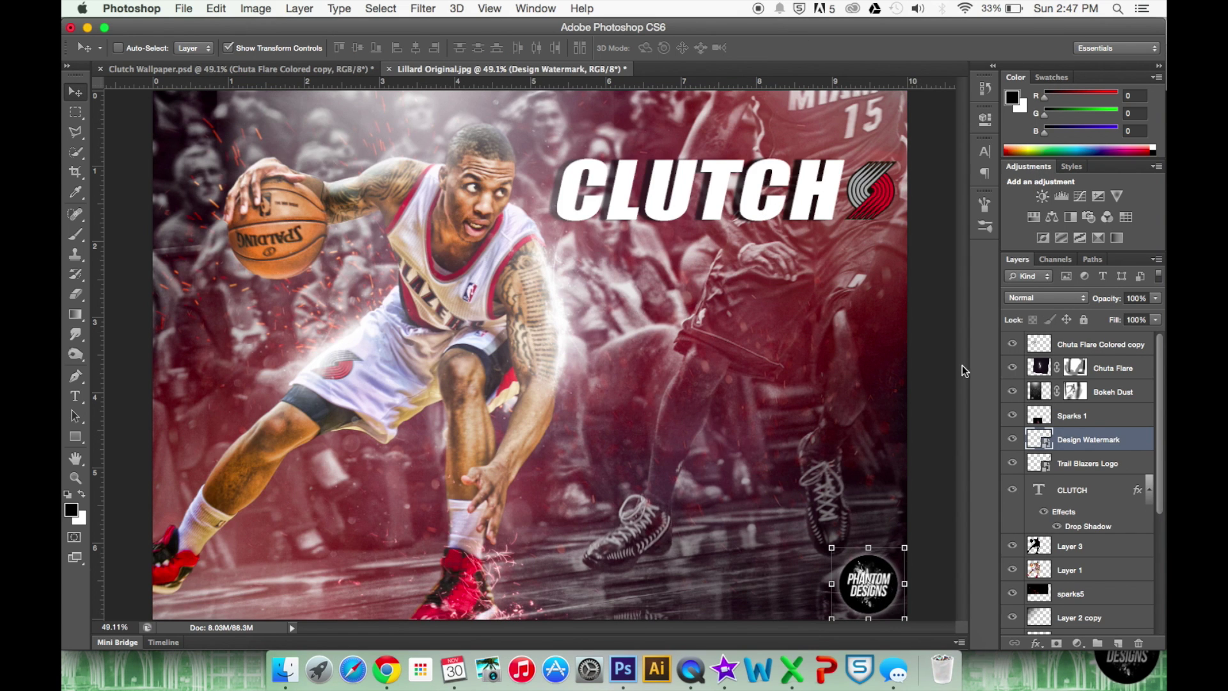
key("alt+comma")
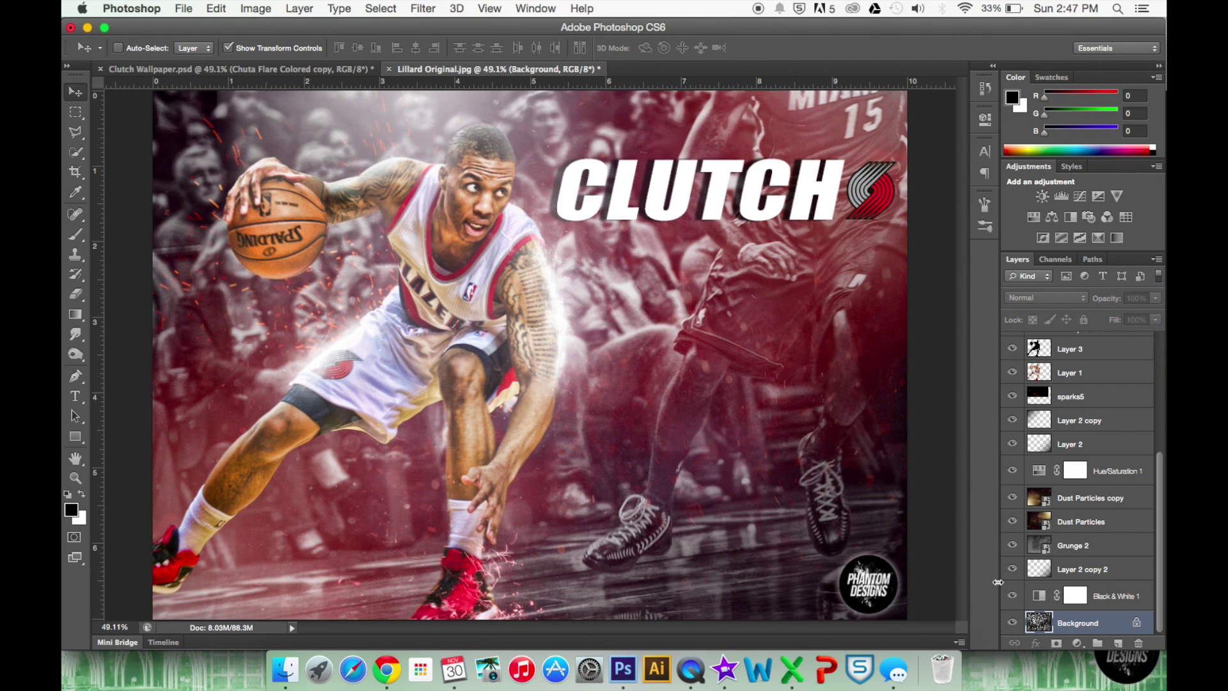